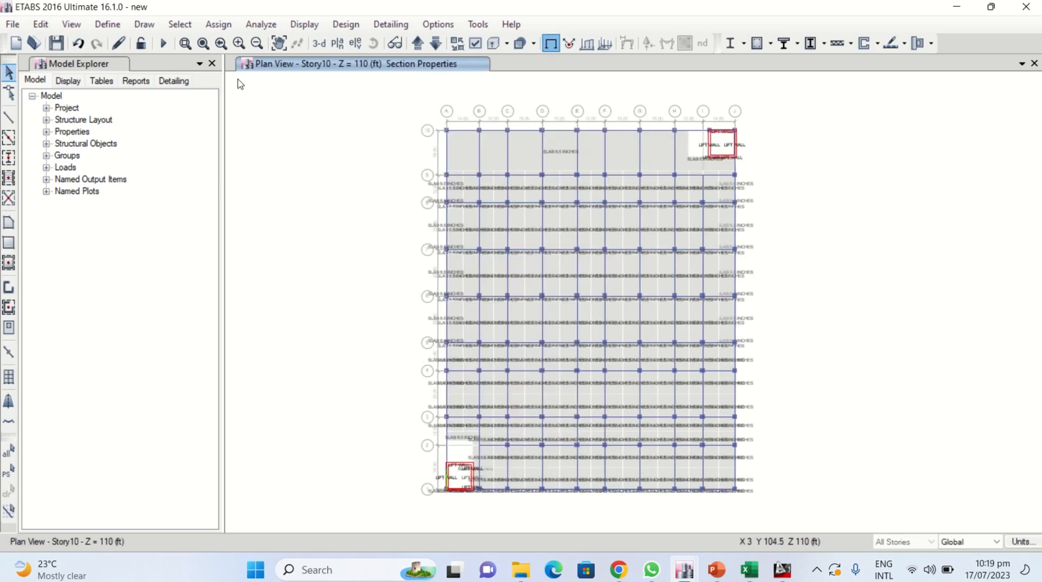
# - Select all slabs in the model that use the SLAB 6.5 INCHES section property
pyautogui.click(180, 24)
pyautogui.moveTo(201, 48)
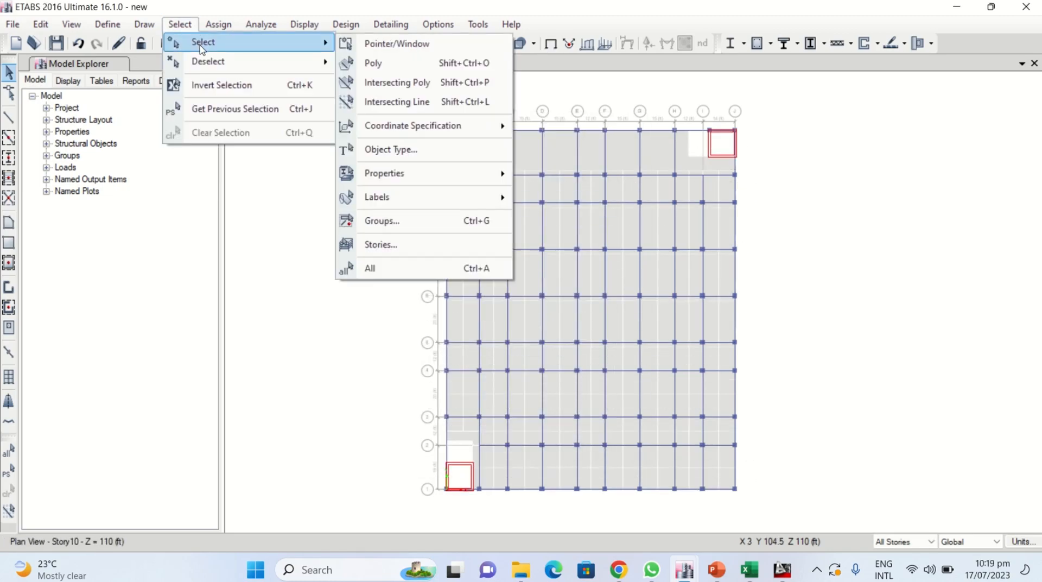
pyautogui.moveTo(385, 177)
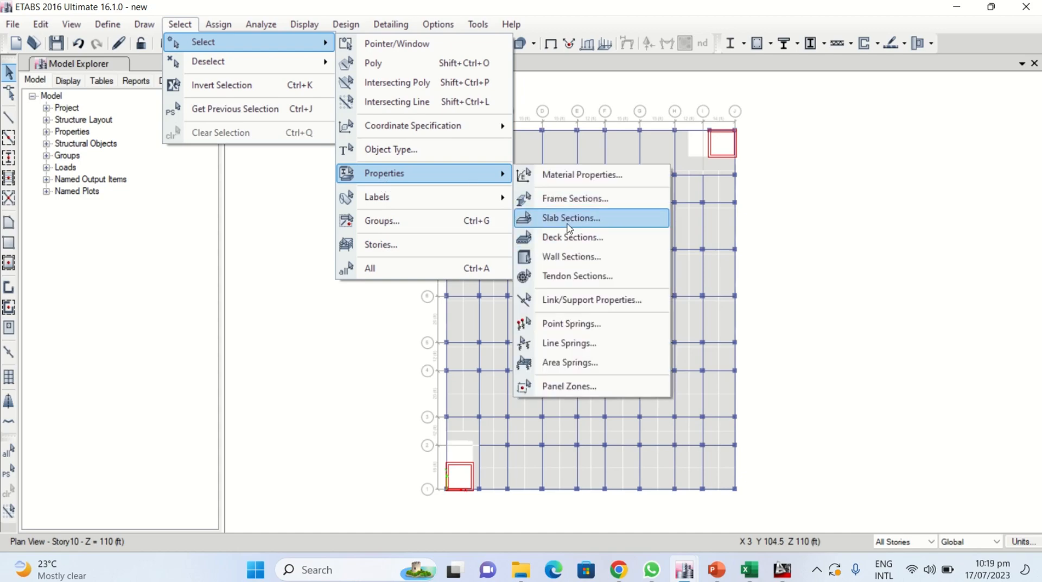
pyautogui.click(543, 220)
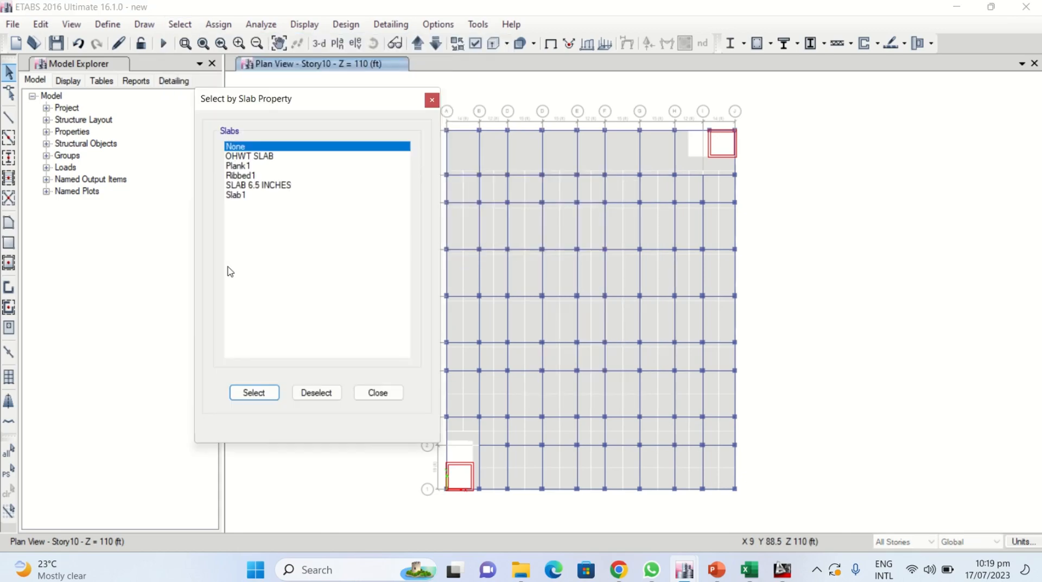
pyautogui.click(254, 185)
pyautogui.click(260, 394)
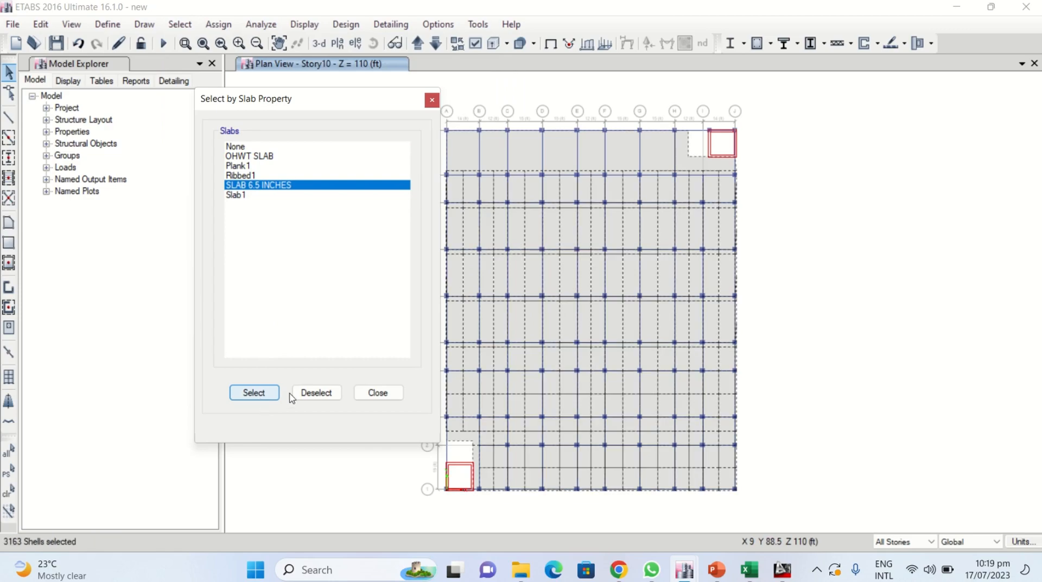
pyautogui.click(380, 392)
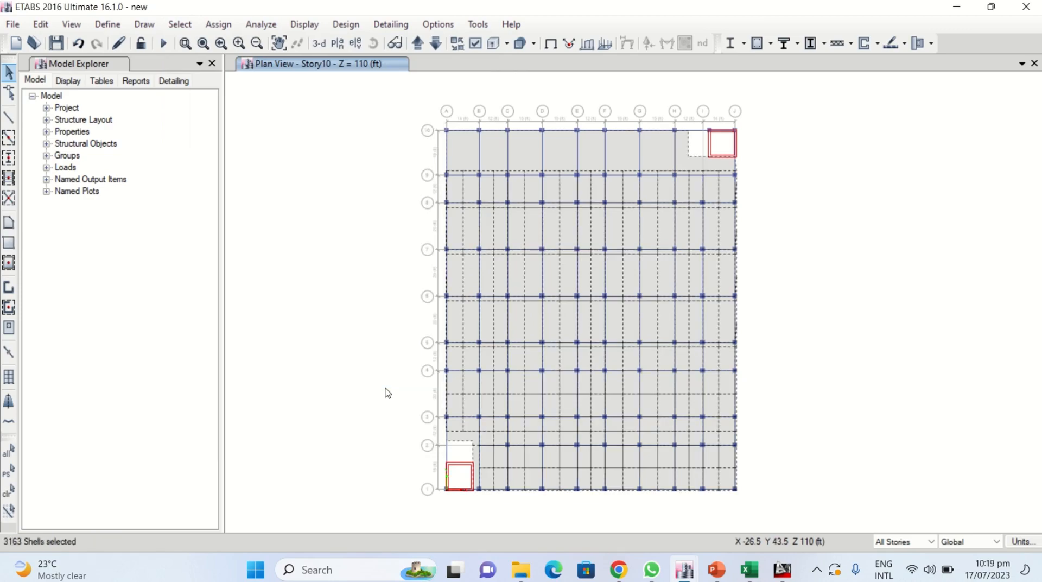
# - Set up a uniform shell load of 50 lb/ft² under the SDL load pattern for the selected slabs
pyautogui.click(219, 26)
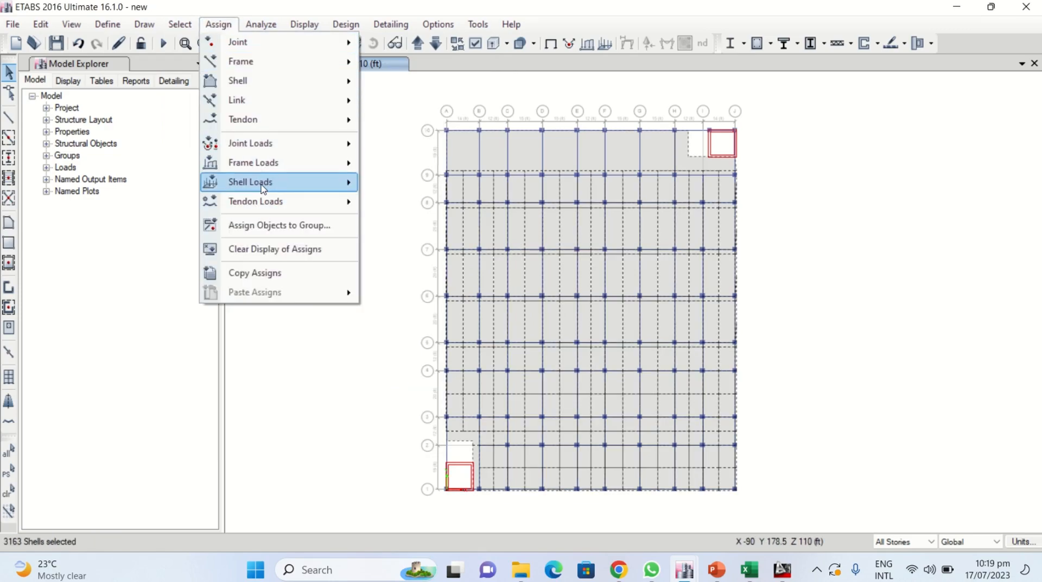
pyautogui.moveTo(263, 189)
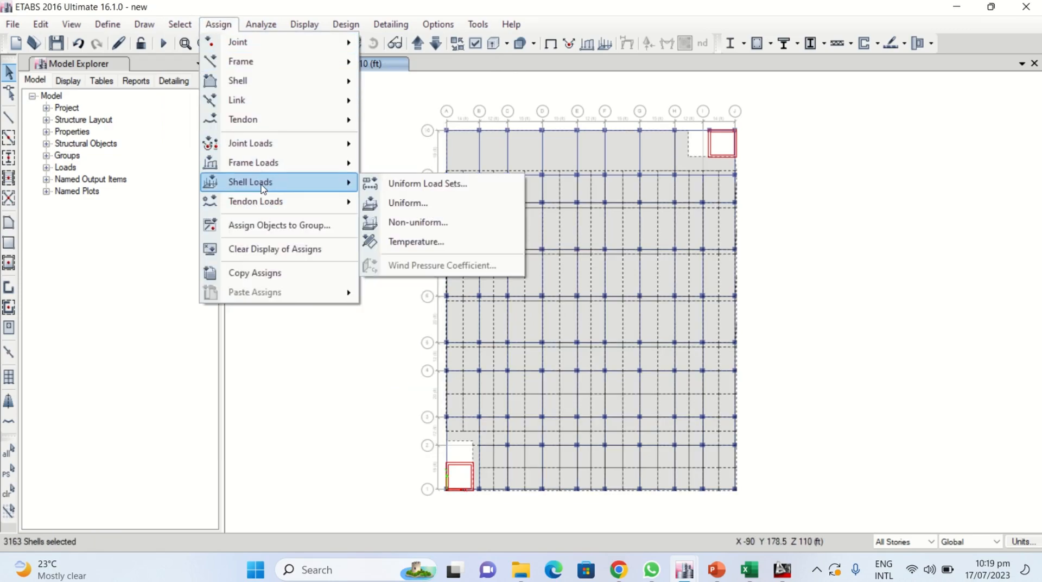
pyautogui.click(415, 209)
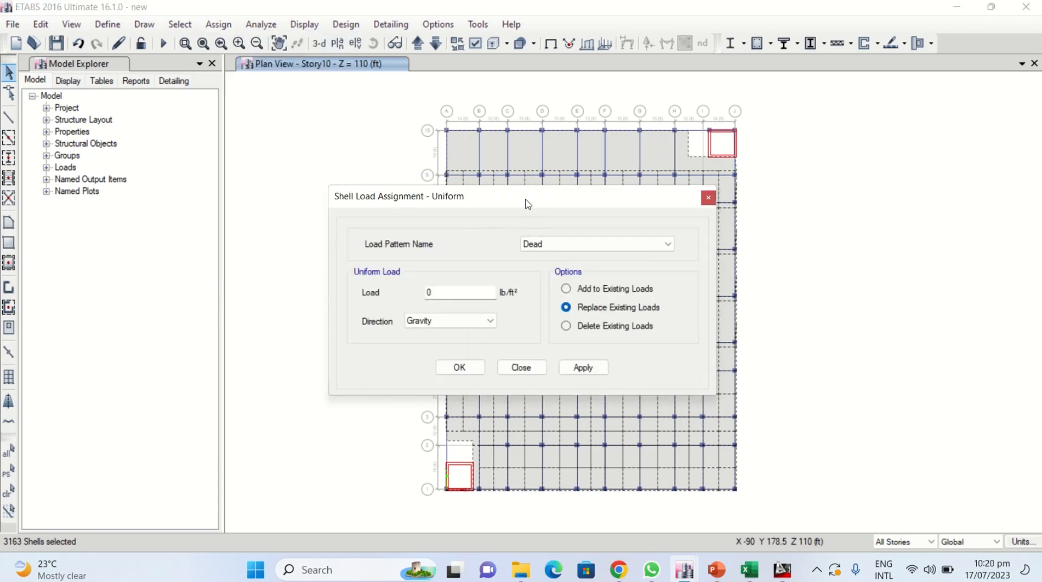
pyautogui.moveTo(525, 202); pyautogui.dragTo(440, 167)
pyautogui.click(487, 209)
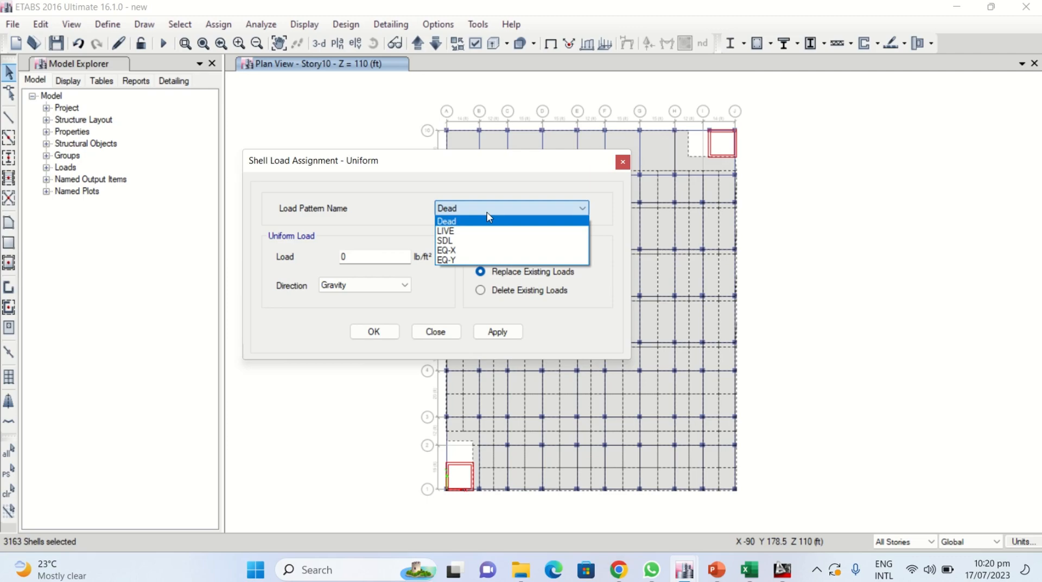
pyautogui.click(462, 241)
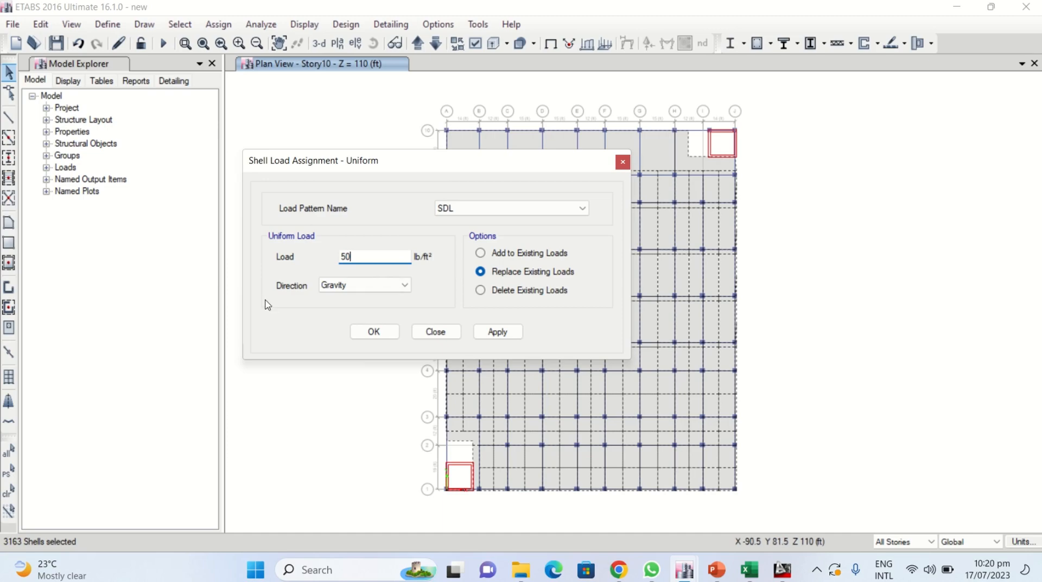
# - Use Gravity as the shell load direction and apply the load to the slabs, replacing existing loads
pyautogui.click(349, 285)
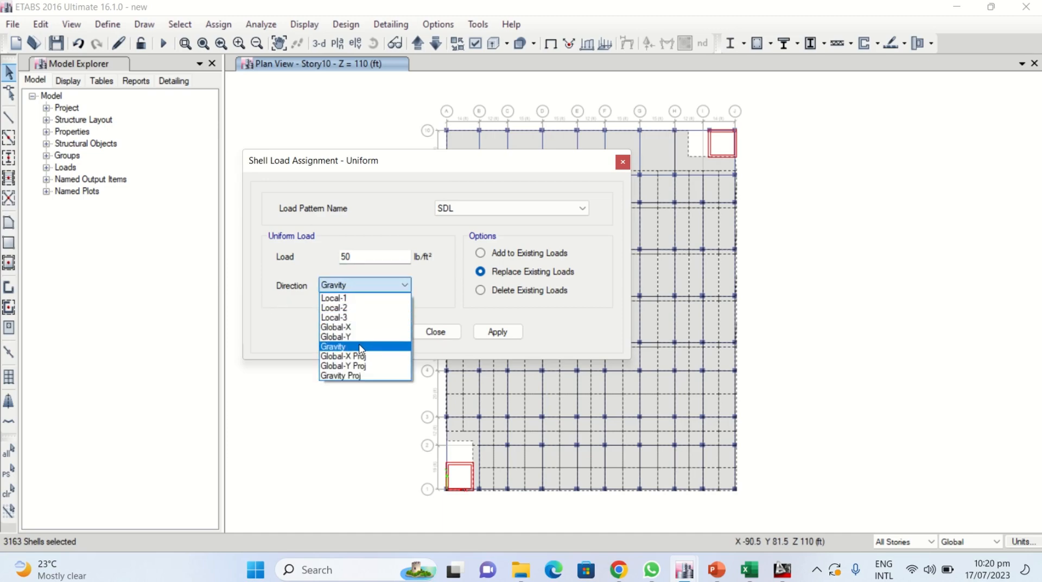
pyautogui.click(340, 347)
pyautogui.moveTo(490, 169); pyautogui.dragTo(352, 135)
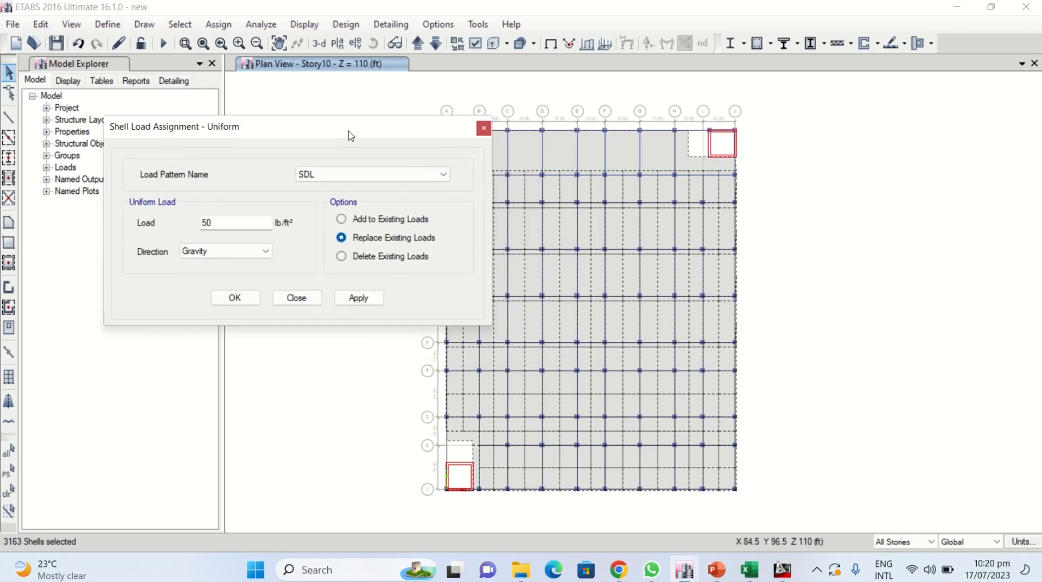
pyautogui.click(231, 256)
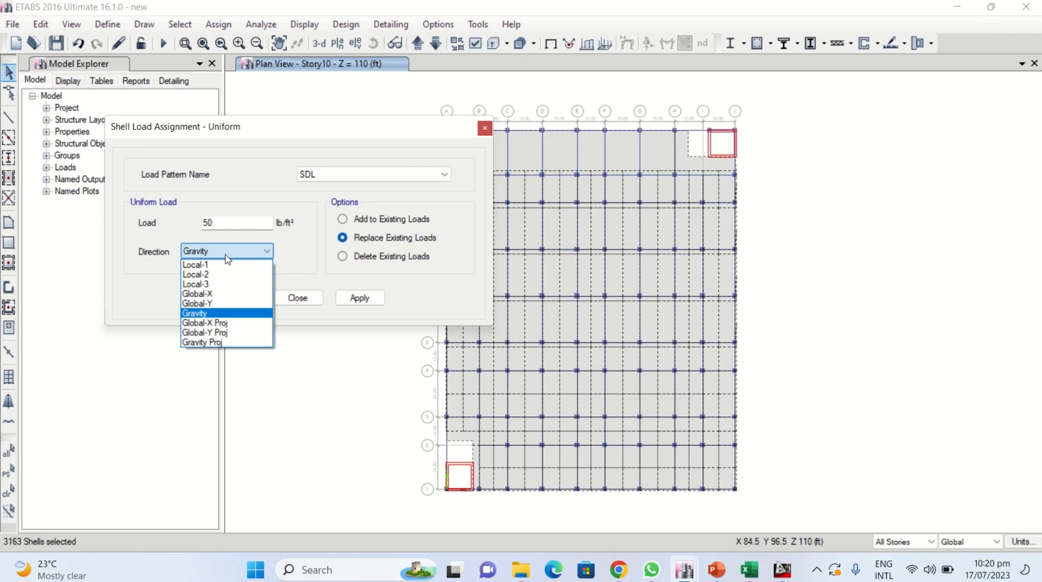
pyautogui.click(226, 255)
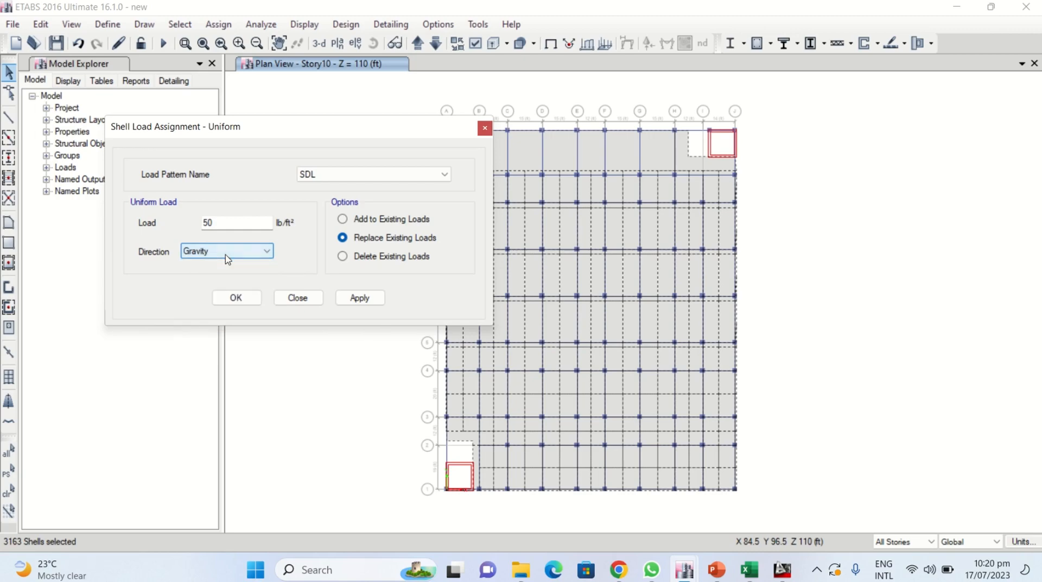
pyautogui.click(360, 298)
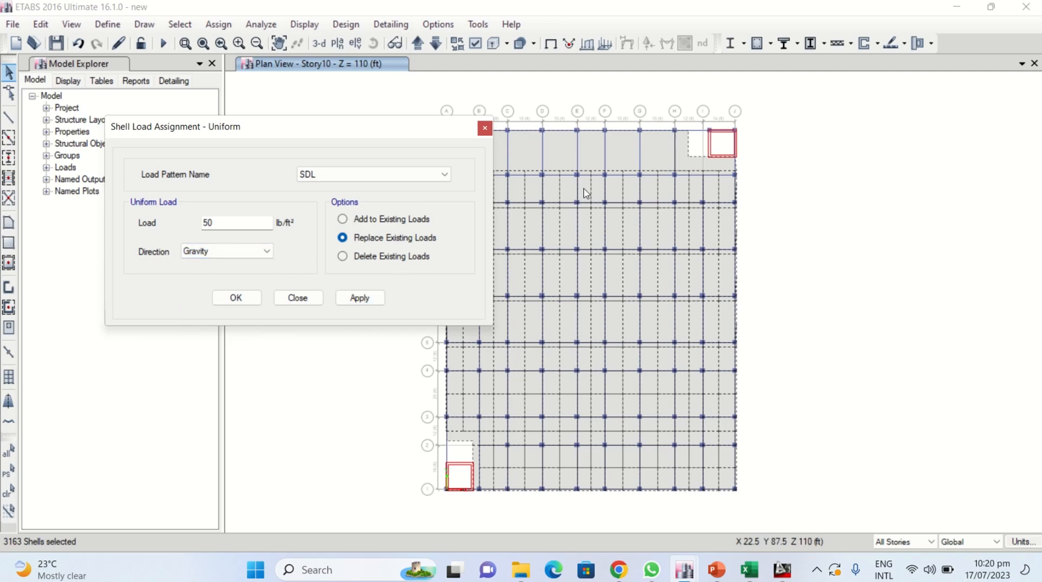
pyautogui.click(363, 298)
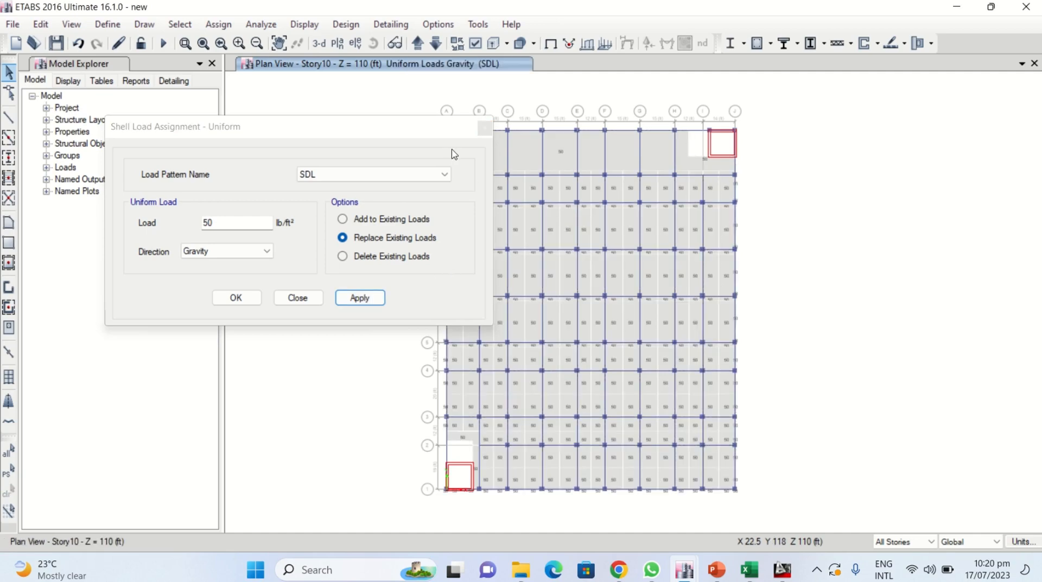
# - Try adding another 50 lb/ft² of SDL to the existing load on the large slab between grid lines 9 and 10
pyautogui.moveTo(408, 127); pyautogui.dragTo(273, 91)
pyautogui.scroll(3, 536, 140)
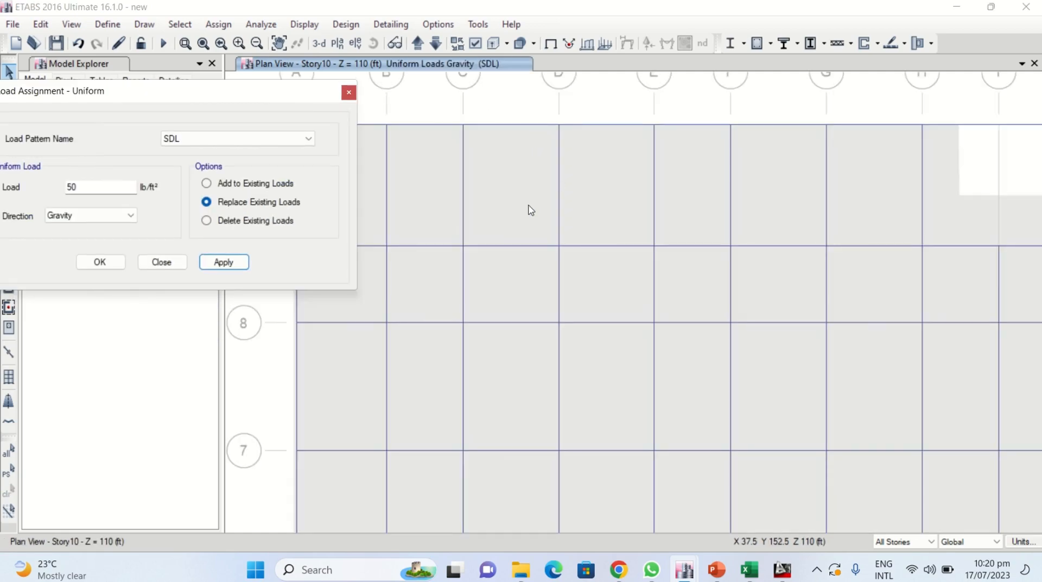
pyautogui.click(630, 191)
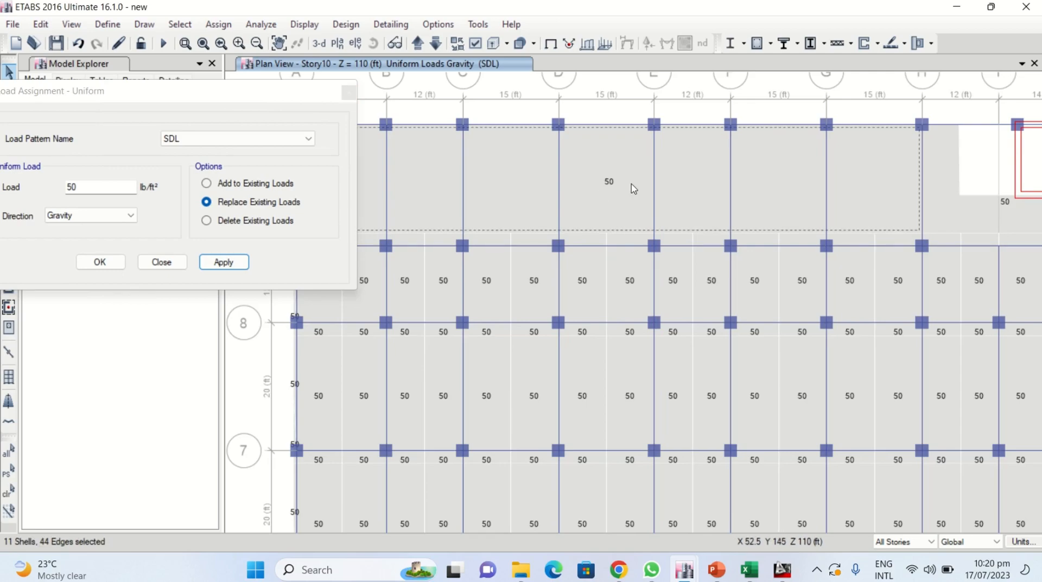
pyautogui.click(207, 184)
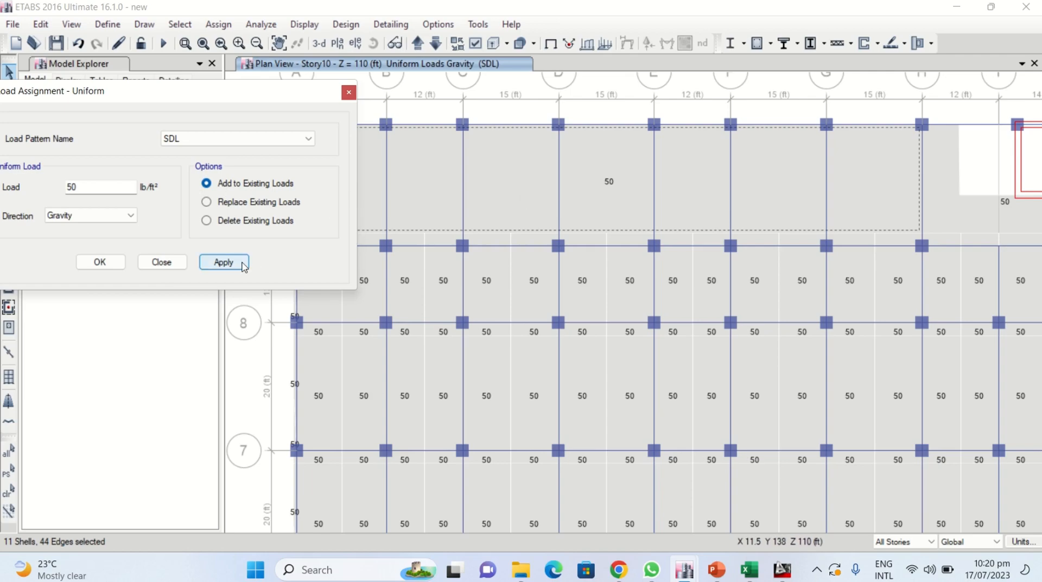
pyautogui.click(224, 261)
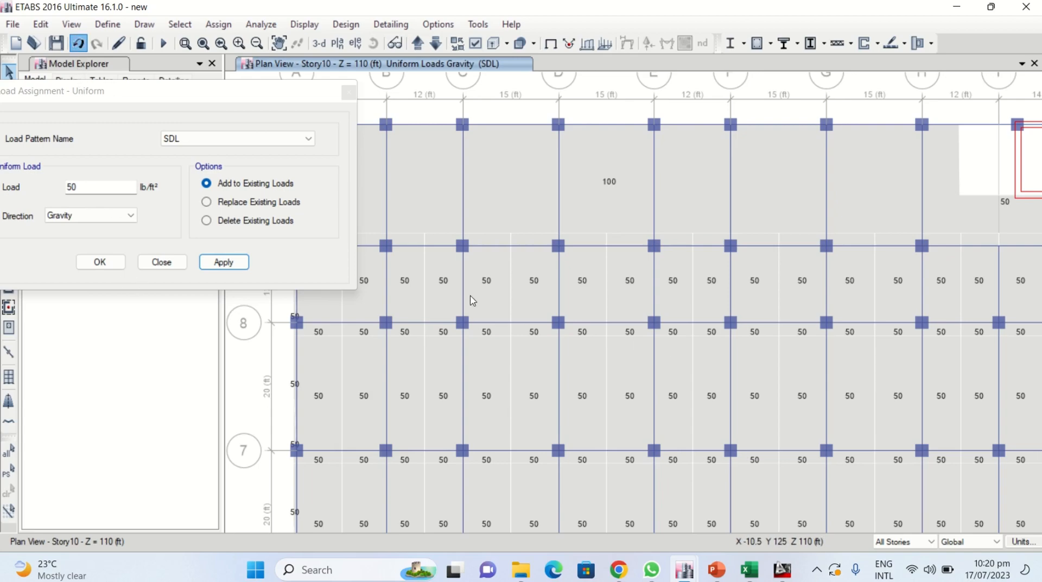
pyautogui.click(177, 264)
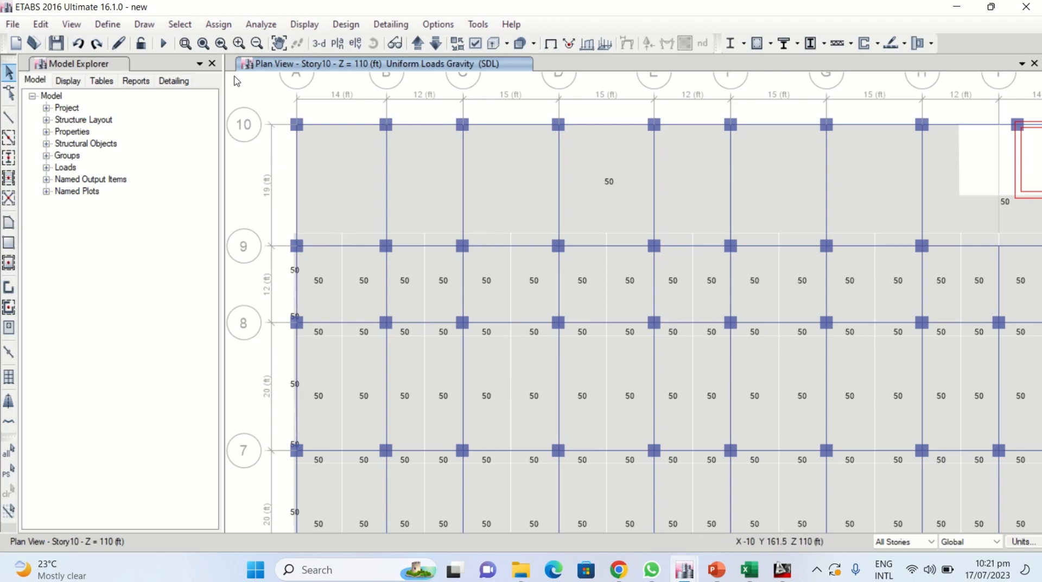
# - Select all beams in the model by object type
pyautogui.click(172, 34)
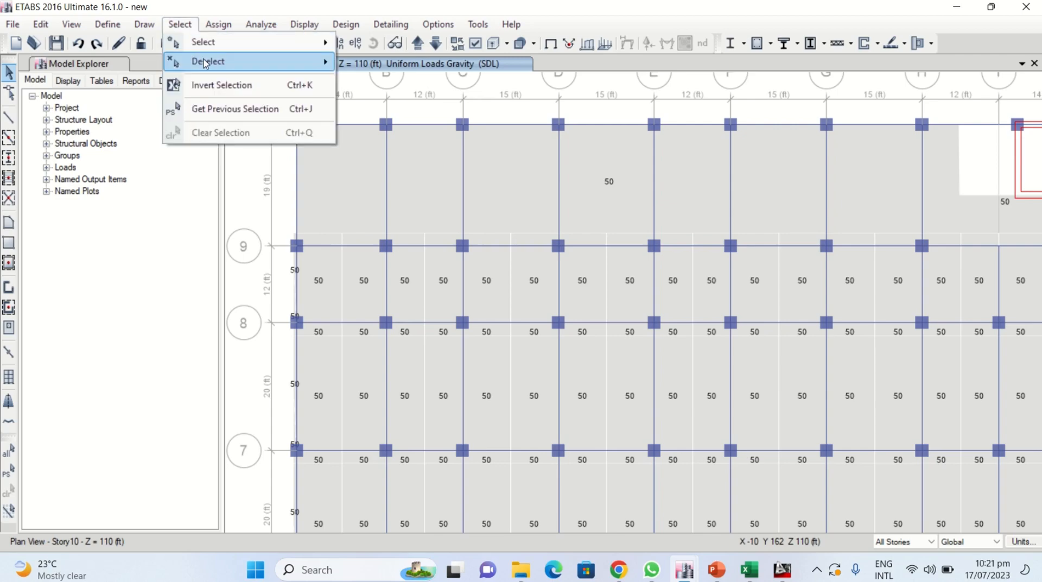
pyautogui.moveTo(207, 46)
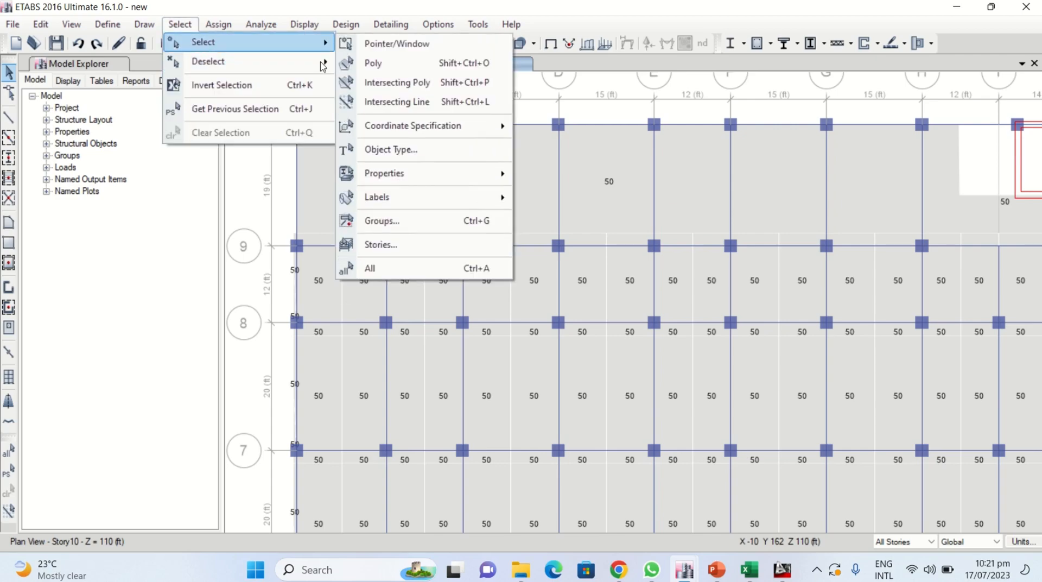
pyautogui.click(401, 150)
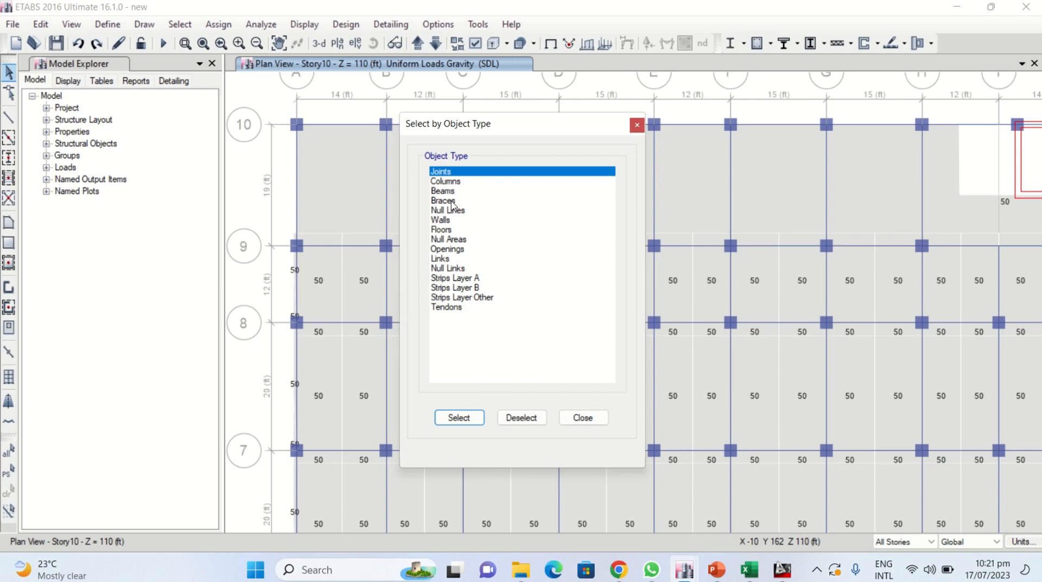
pyautogui.click(450, 192)
pyautogui.click(461, 417)
pyautogui.click(583, 418)
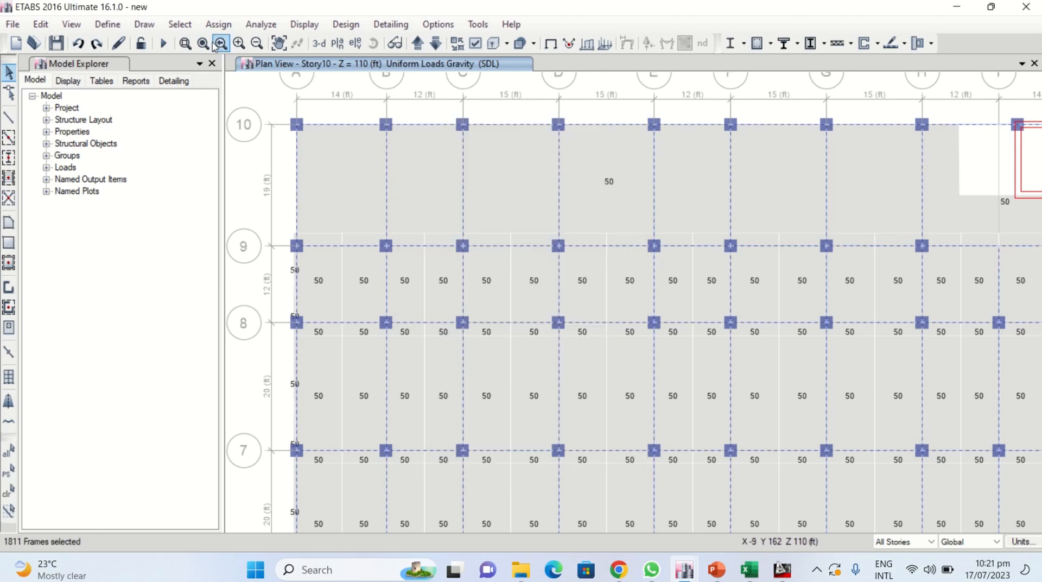
# - Assign a uniform distributed SDL load of 1 kip/ft in the gravity direction to the selected beams, replacing existing loads
pyautogui.click(217, 24)
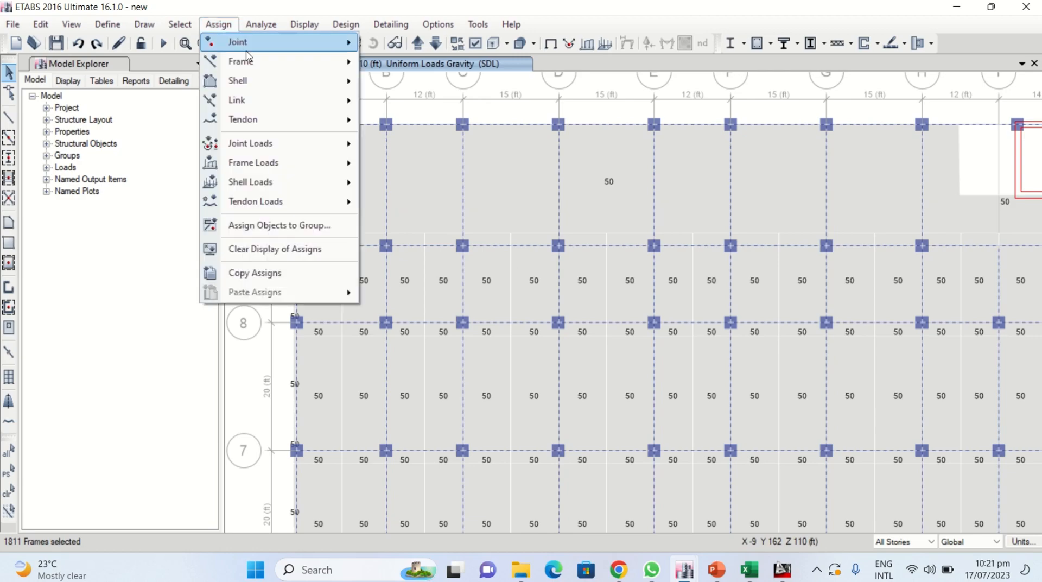
pyautogui.moveTo(259, 170)
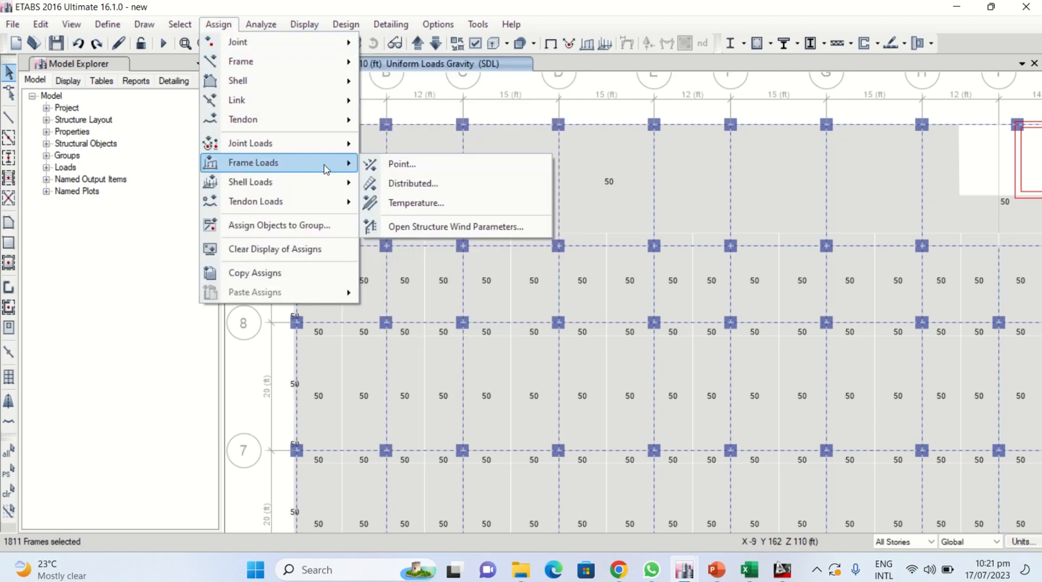
pyautogui.click(415, 185)
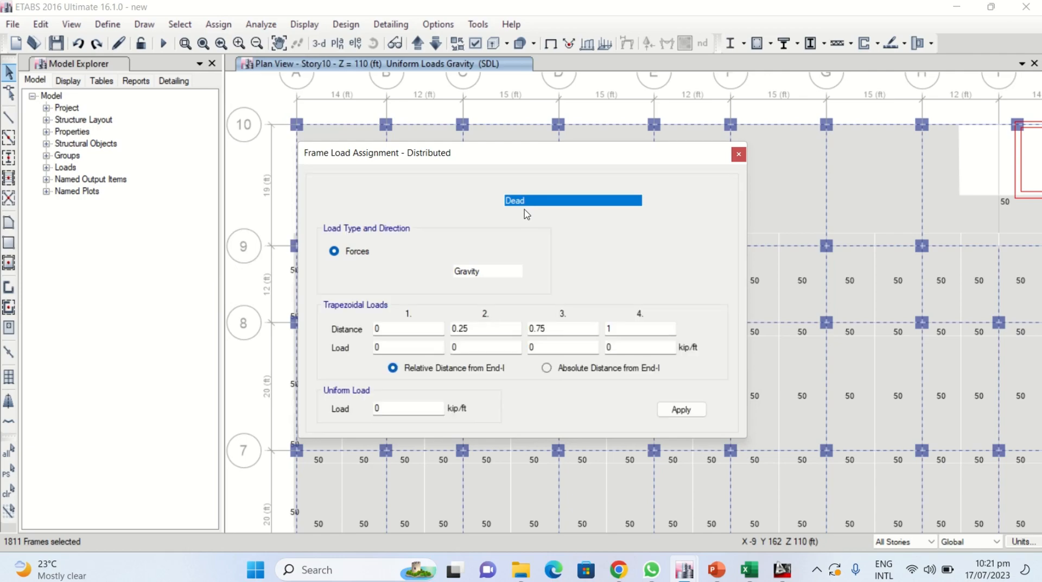
pyautogui.click(530, 200)
pyautogui.click(533, 234)
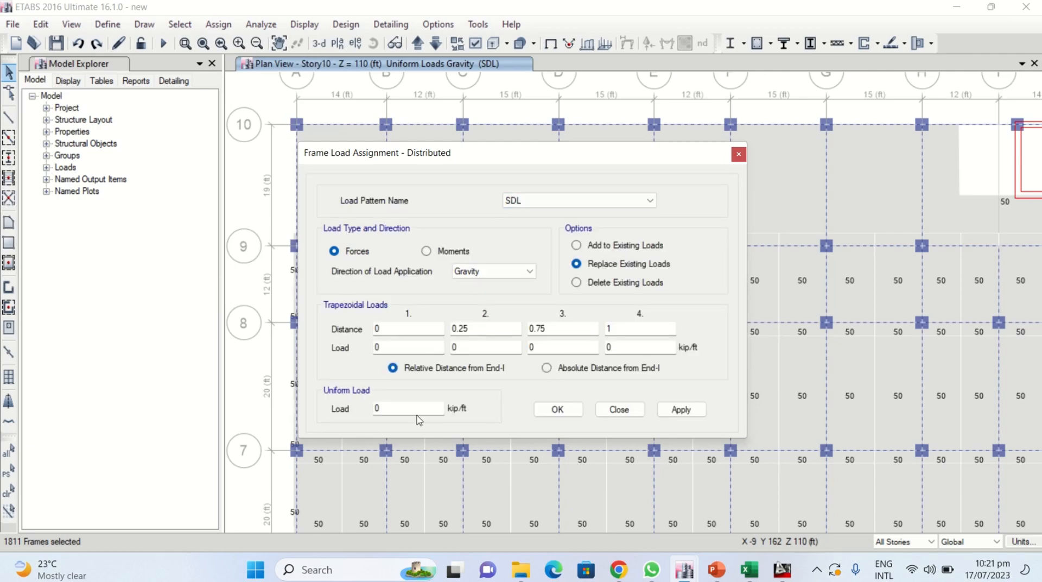
pyautogui.write('1')
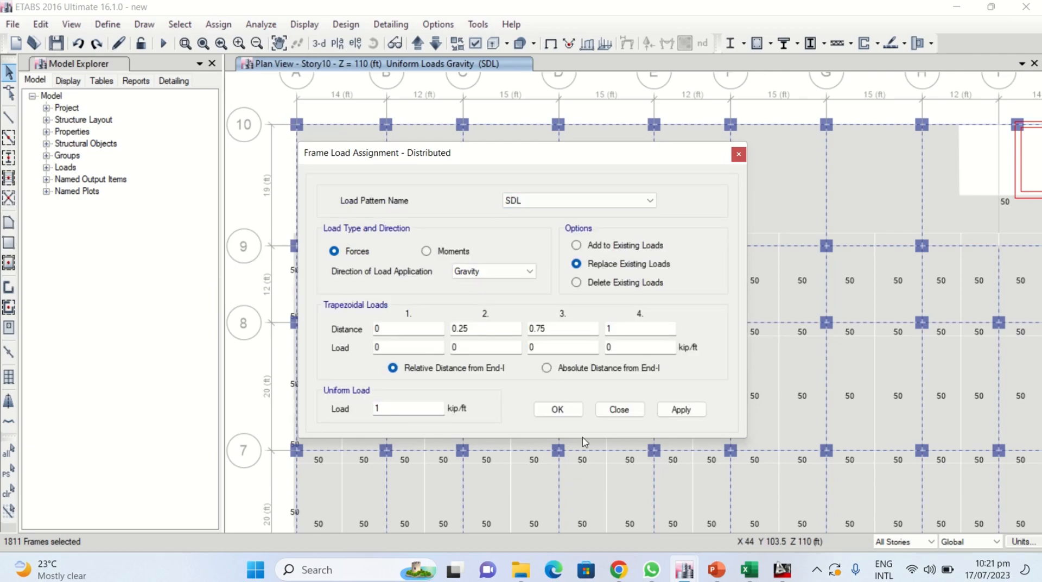
pyautogui.click(561, 412)
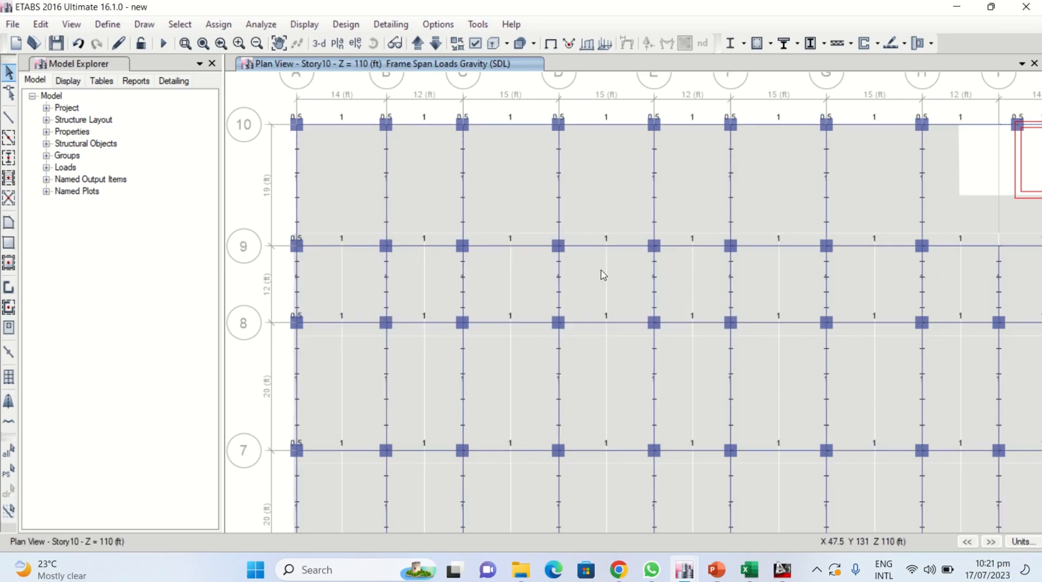
# - Switch to AutoCAD and examine the ground floor plan for walls and the 12' wide passages between the shops
pyautogui.scroll(-3, 604, 274)
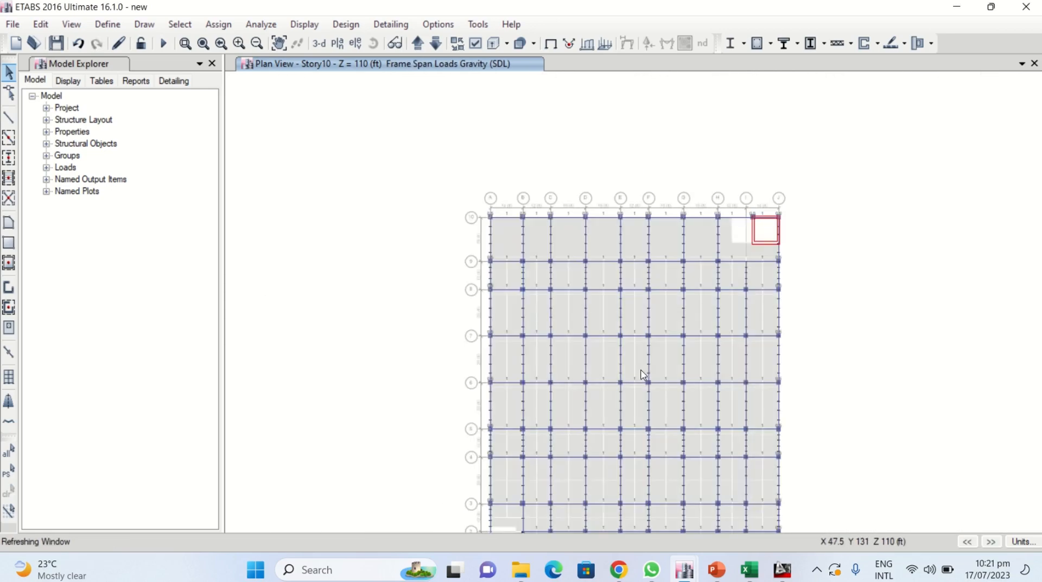
pyautogui.moveTo(593, 337); pyautogui.dragTo(553, 288, button='middle')
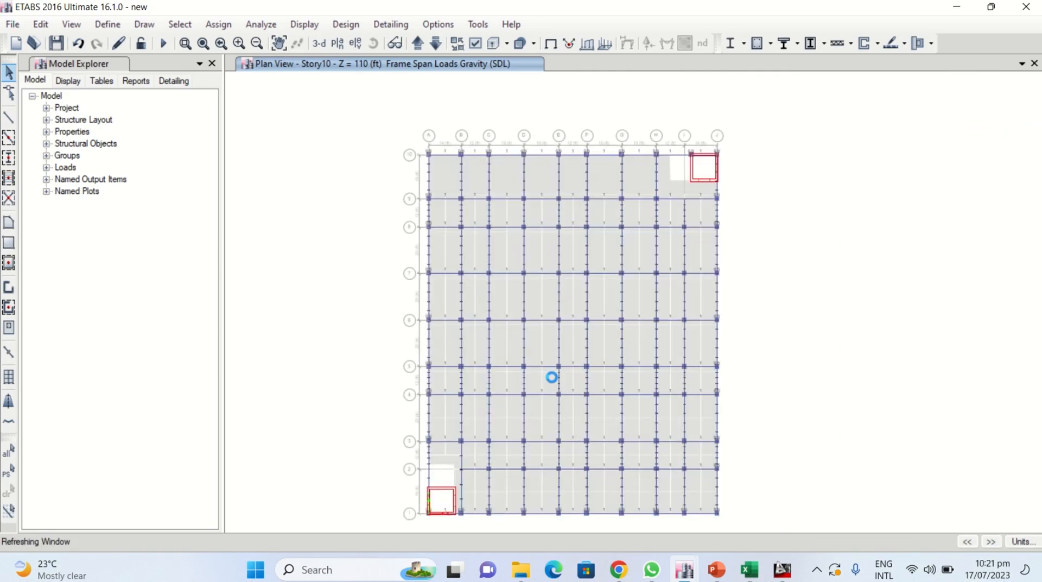
pyautogui.click(782, 570)
pyautogui.scroll(-3, 588, 295)
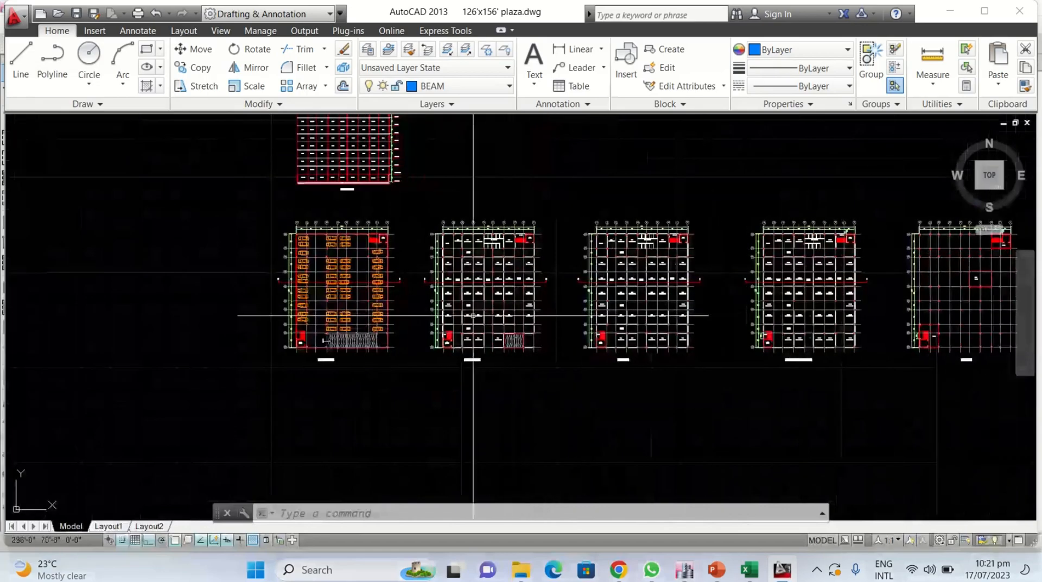
pyautogui.scroll(4, 621, 266)
pyautogui.scroll(3, 378, 197)
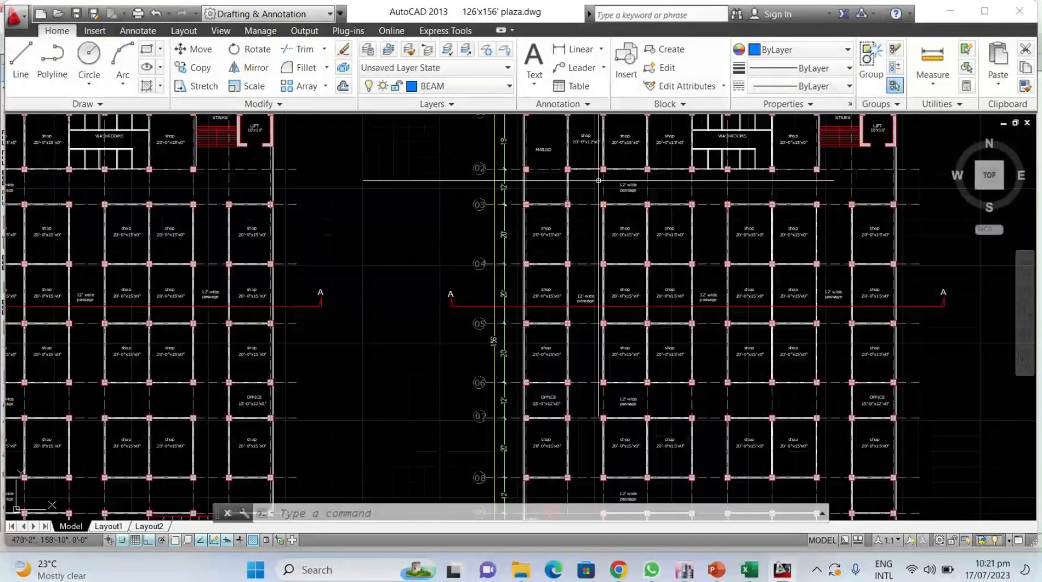
pyautogui.scroll(-3, 378, 197)
pyautogui.scroll(5, 378, 197)
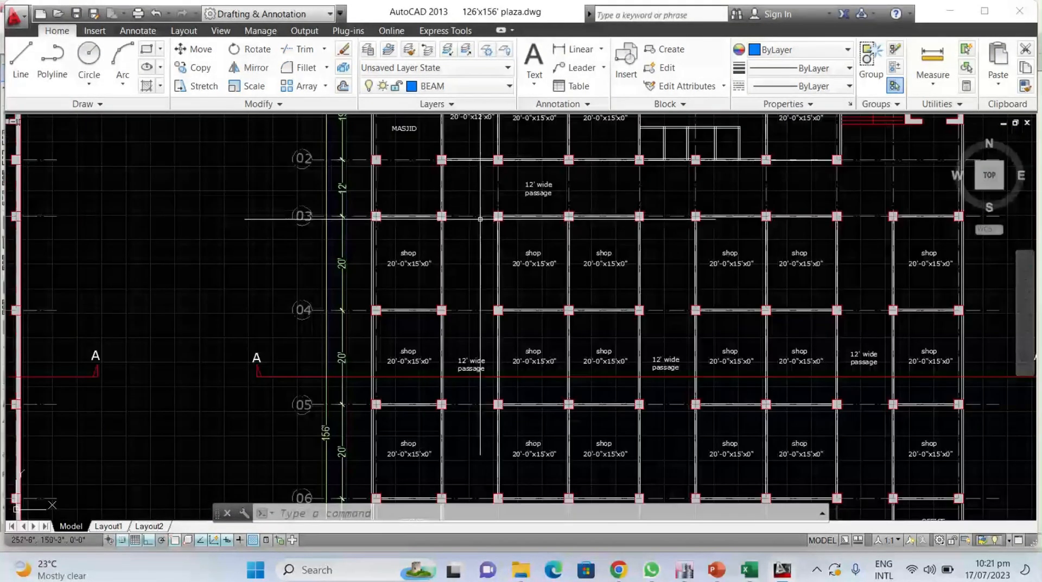
pyautogui.moveTo(478, 217); pyautogui.dragTo(421, 267, button='middle')
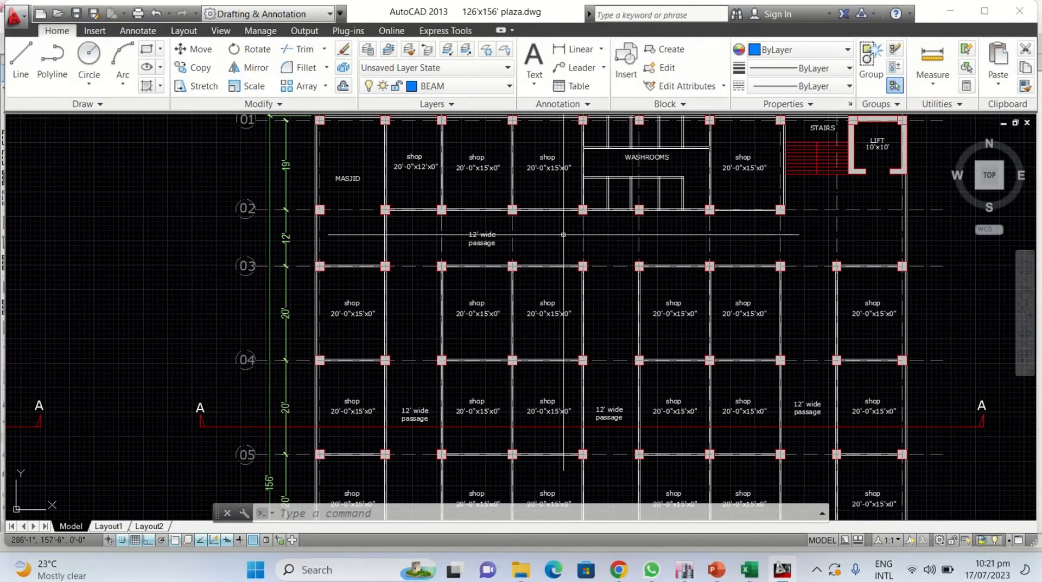
pyautogui.moveTo(792, 282); pyautogui.dragTo(763, 224, button='middle')
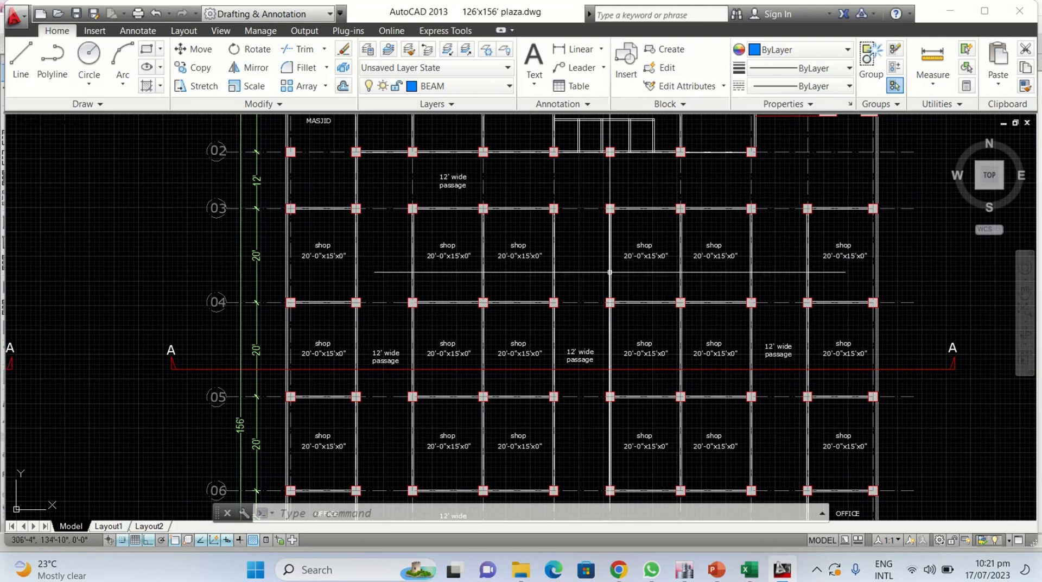
pyautogui.moveTo(589, 365); pyautogui.dragTo(588, 305, button='middle')
pyautogui.moveTo(571, 515); pyautogui.dragTo(568, 207, button='middle')
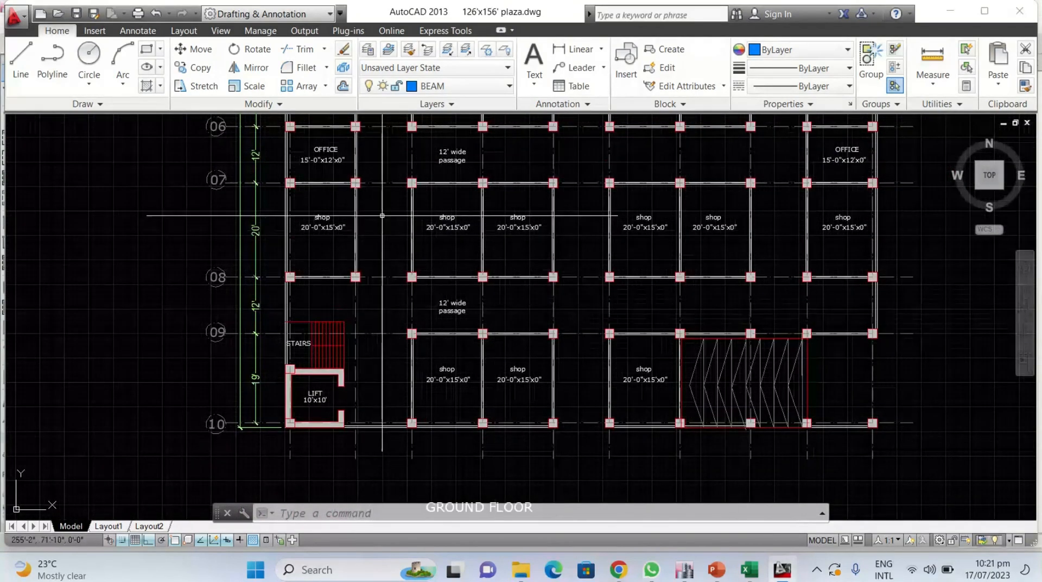
pyautogui.moveTo(619, 204); pyautogui.dragTo(535, 491, button='middle')
pyautogui.moveTo(571, 402); pyautogui.dragTo(553, 556, button='middle')
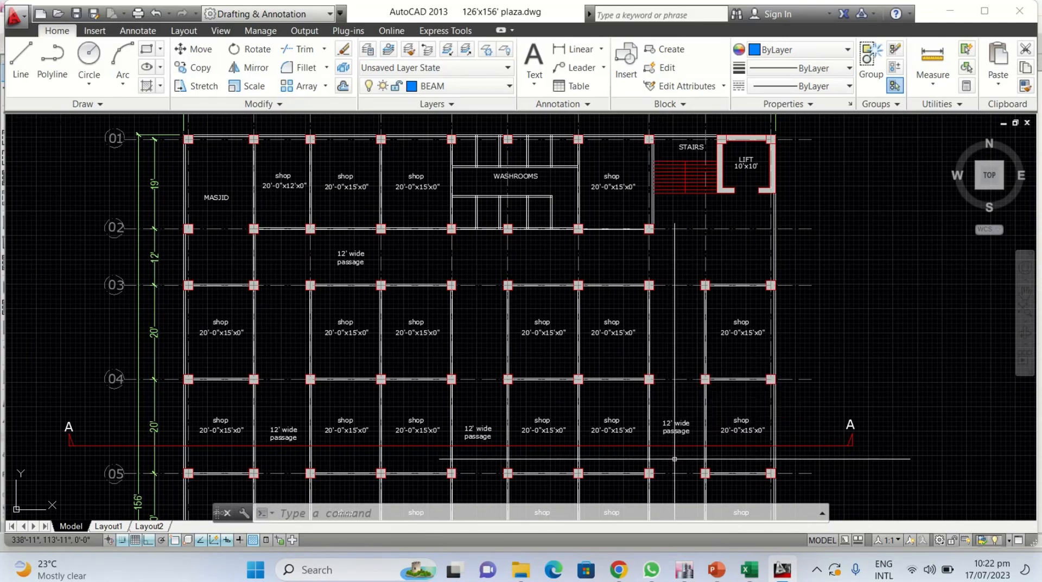
# - Return to ETABS, hide floors and walls in the plan view, and clear the displayed frame loads
pyautogui.moveTo(684, 569)
pyautogui.click(629, 497)
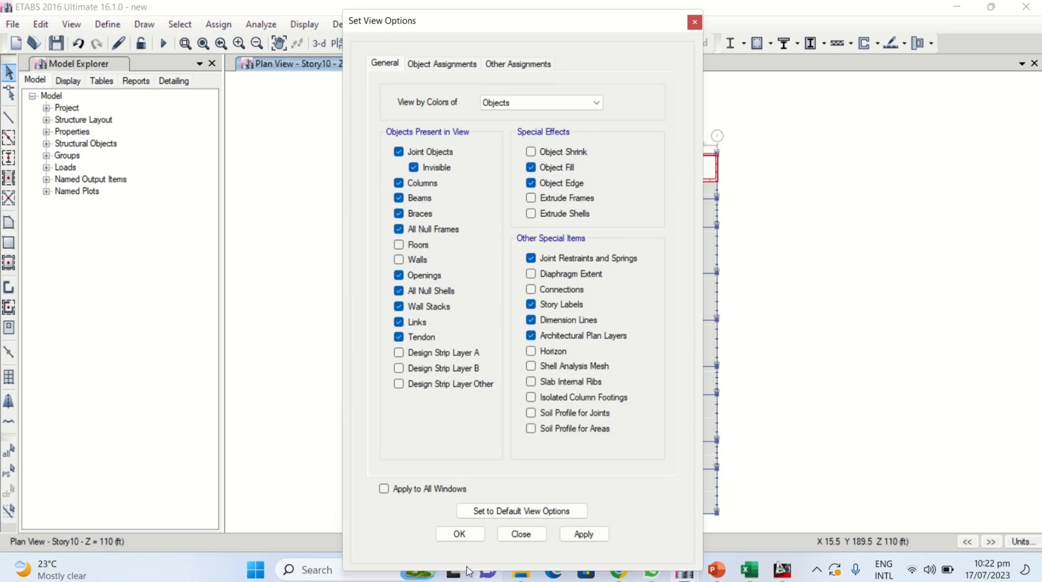
pyautogui.click(460, 533)
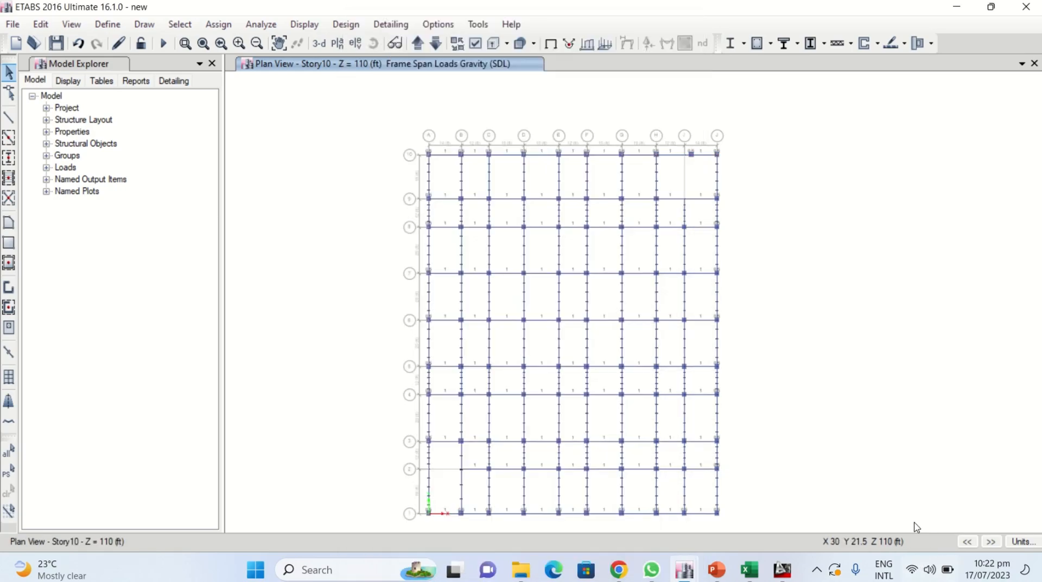
pyautogui.click(551, 43)
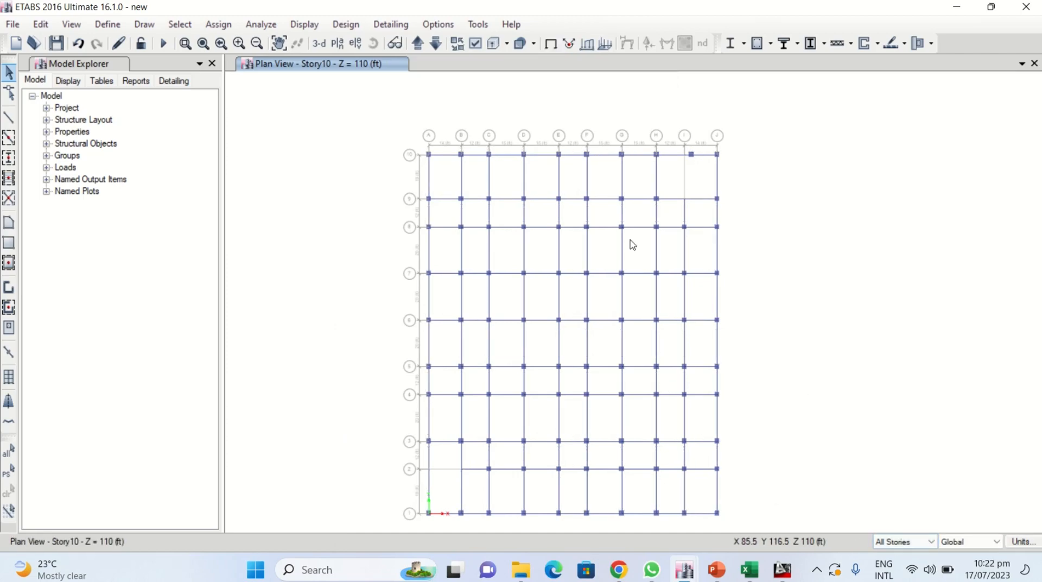
# - Select the beams crossing the passages between grid lines 8–9, 4–5, 2–3, B–C and H–I on all stories
pyautogui.moveTo(672, 215); pyautogui.dragTo(458, 484)
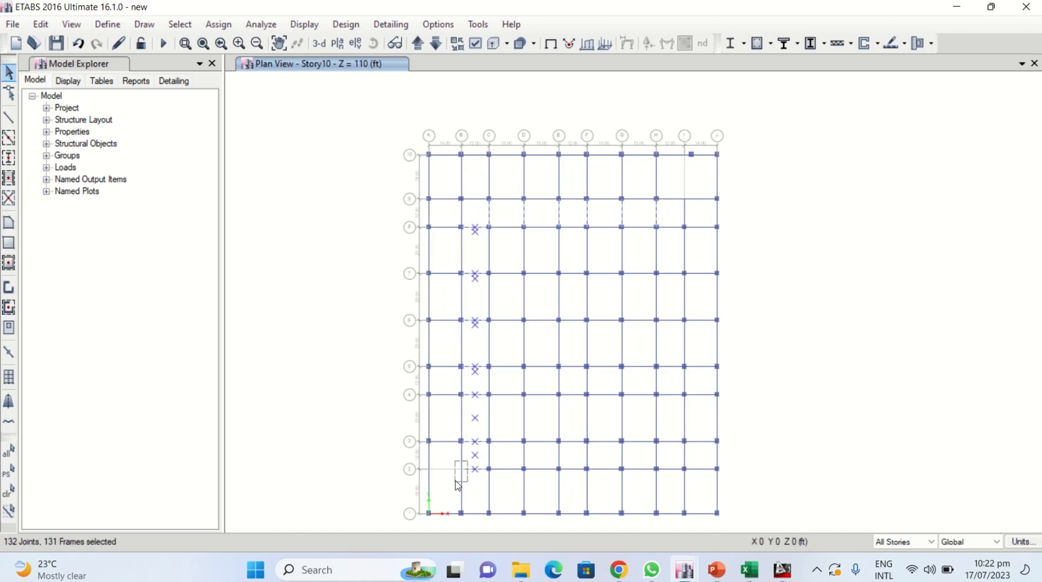
pyautogui.moveTo(675, 214); pyautogui.dragTo(663, 485)
pyautogui.moveTo(552, 459); pyautogui.dragTo(520, 463)
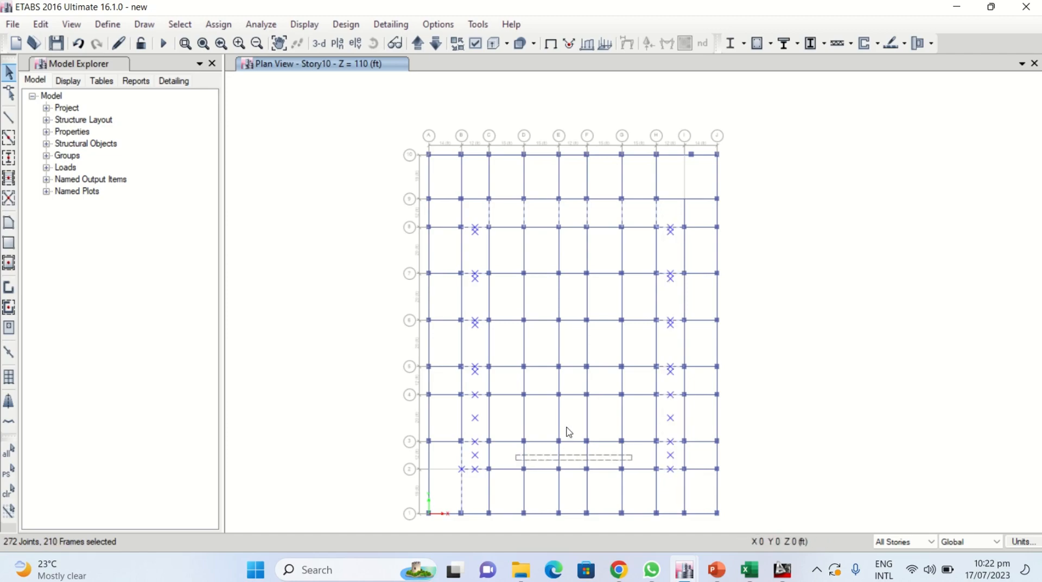
pyautogui.moveTo(633, 377); pyautogui.dragTo(484, 385)
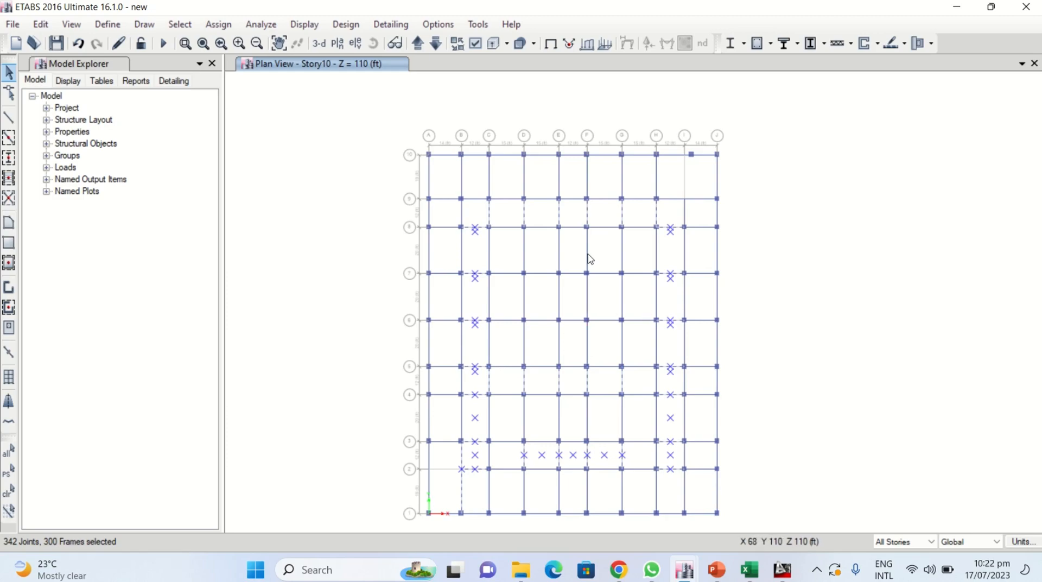
# - Check the central passage in the AutoCAD plan and add the ETABS beams between grid lines E and F, from line 8 to line 3, to the selection
pyautogui.click(782, 570)
pyautogui.scroll(-3, 541, 211)
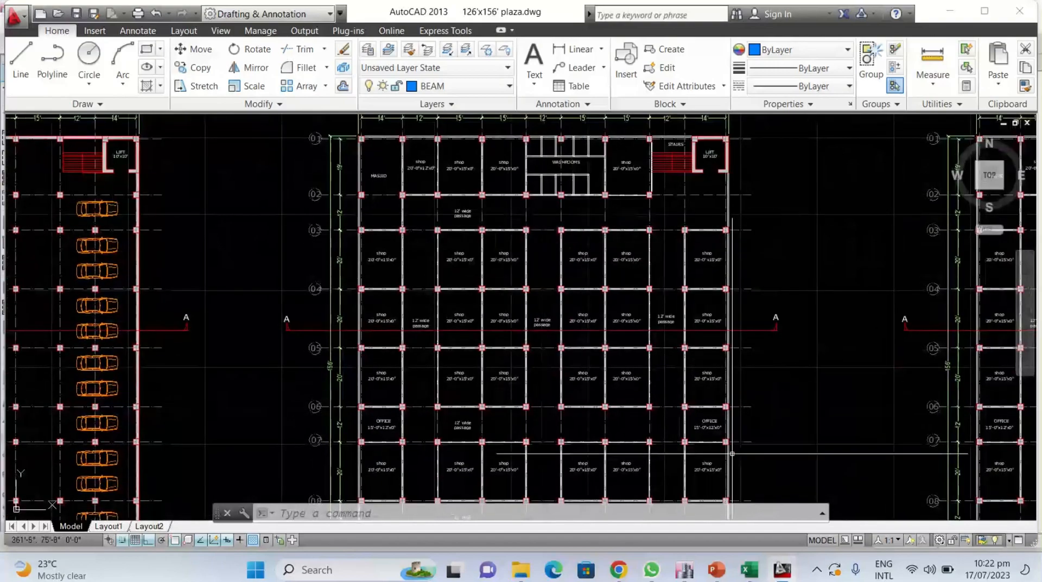
pyautogui.moveTo(684, 570)
pyautogui.click(621, 502)
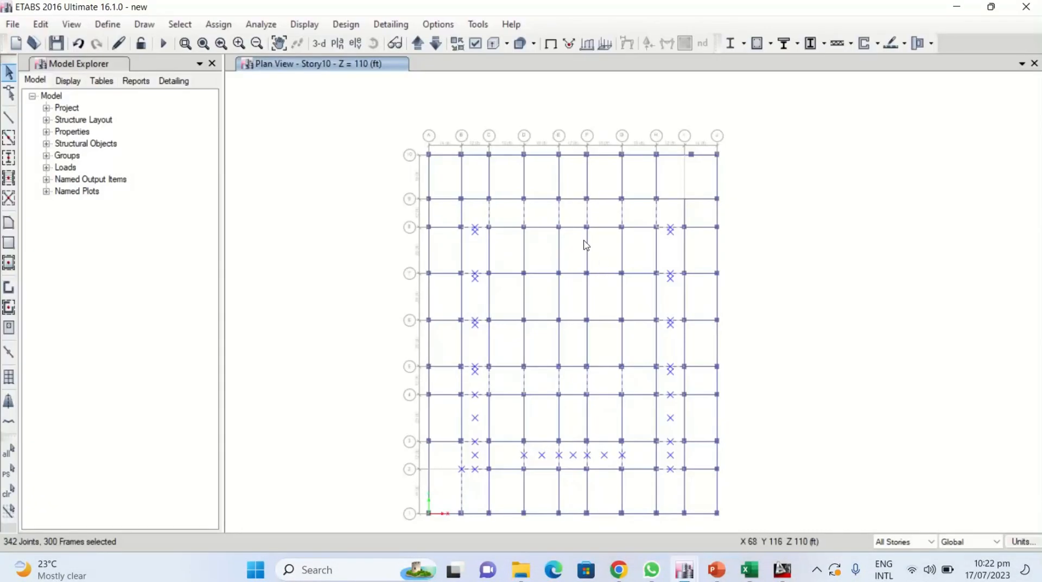
pyautogui.moveTo(578, 219); pyautogui.dragTo(567, 425)
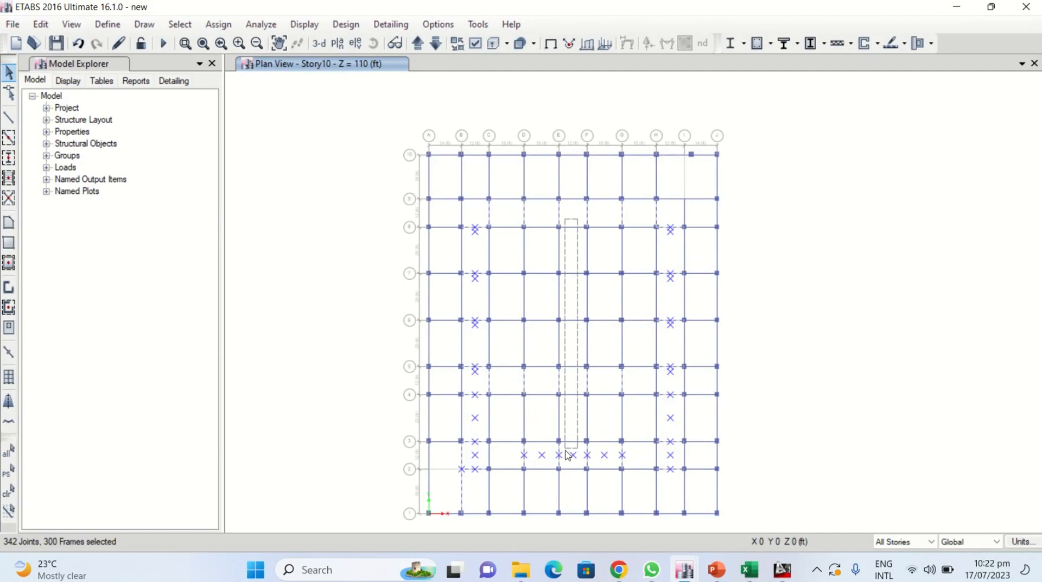
pyautogui.moveTo(568, 476); pyautogui.dragTo(567, 462)
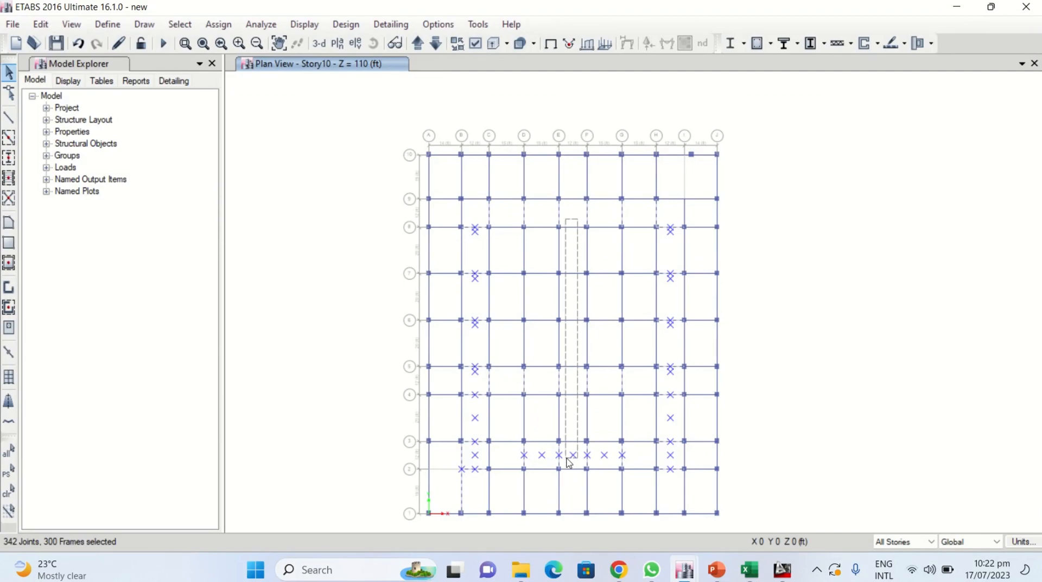
# - Switch to AutoCAD and check the lower end of the ground and first floor plans for walls across the central passage
pyautogui.moveTo(782, 570)
pyautogui.click(782, 496)
pyautogui.moveTo(515, 333); pyautogui.dragTo(505, 292, button='middle')
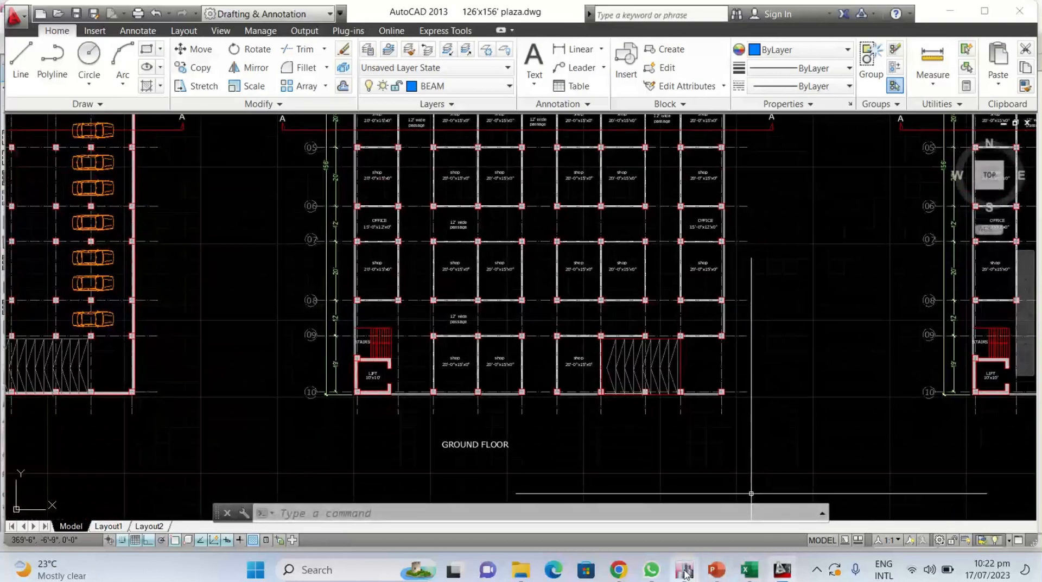
pyautogui.moveTo(685, 572)
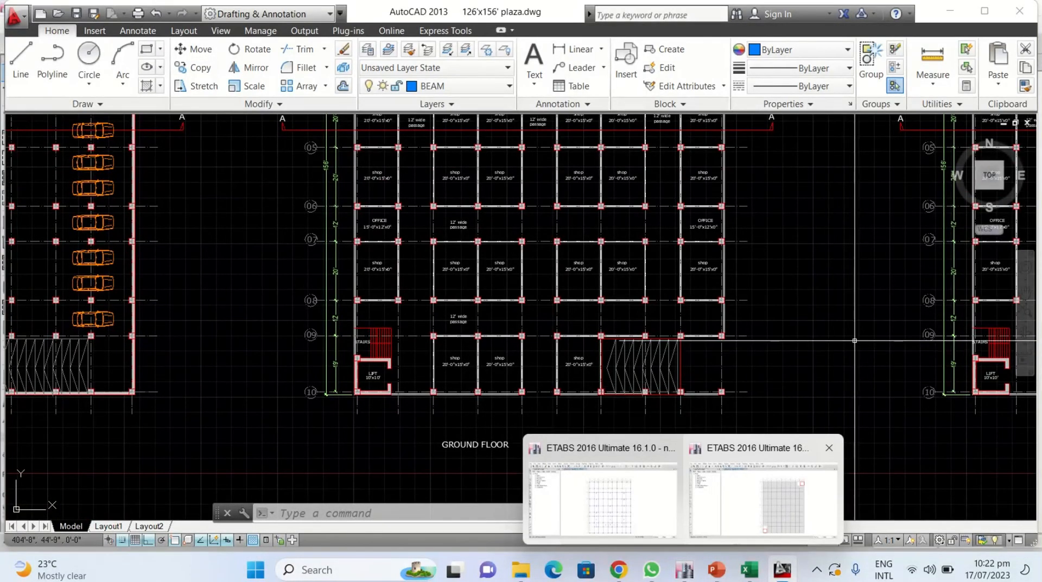
pyautogui.moveTo(816, 337); pyautogui.dragTo(380, 323, button='middle')
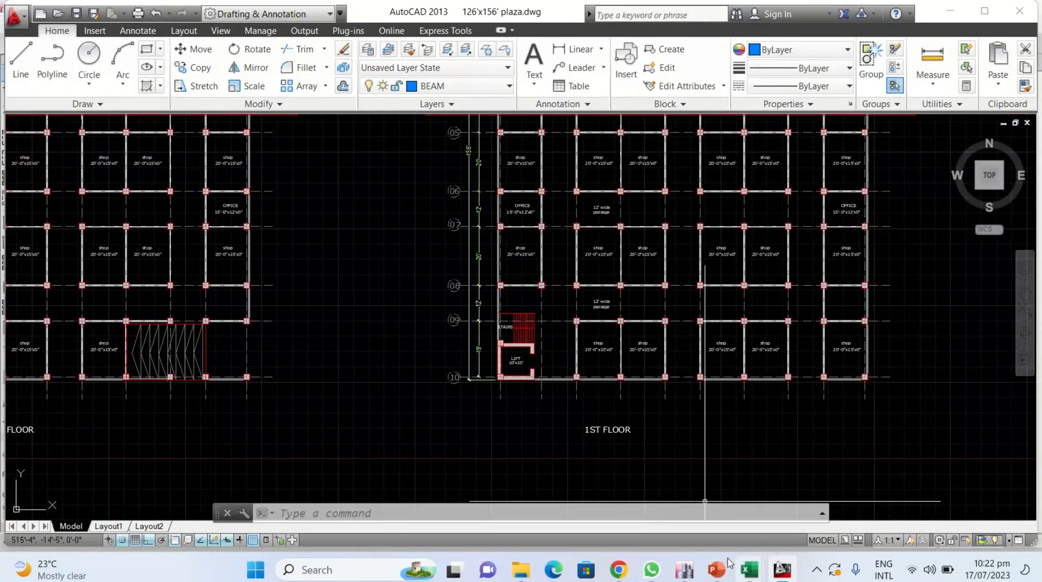
# - Return to ETABS and add the beam on grid line 2 between E and F to the selection
pyautogui.moveTo(685, 570)
pyautogui.click(566, 443)
pyautogui.moveTo(566, 443); pyautogui.dragTo(561, 371, button='middle')
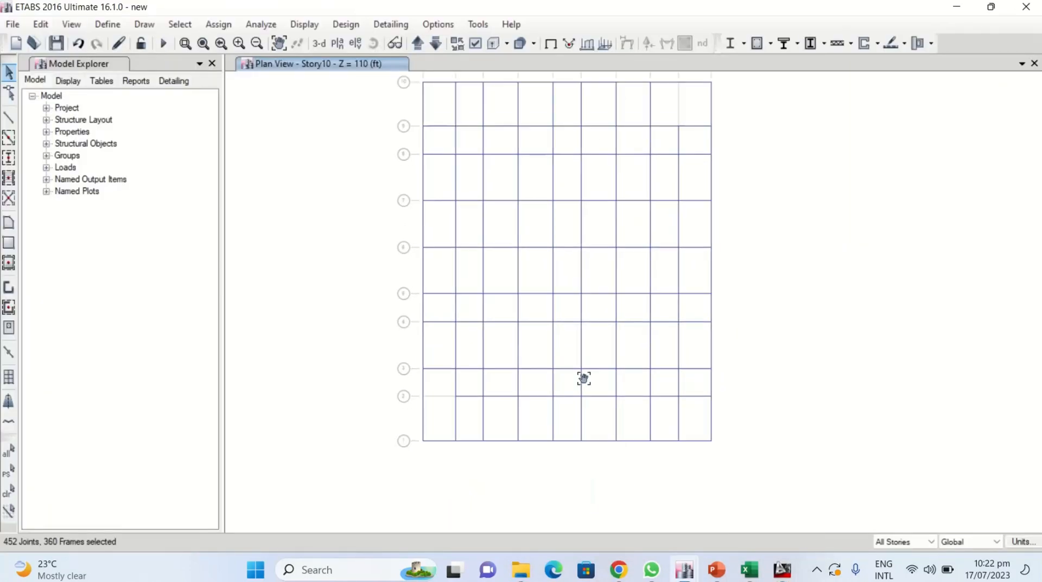
pyautogui.moveTo(566, 413); pyautogui.dragTo(572, 407)
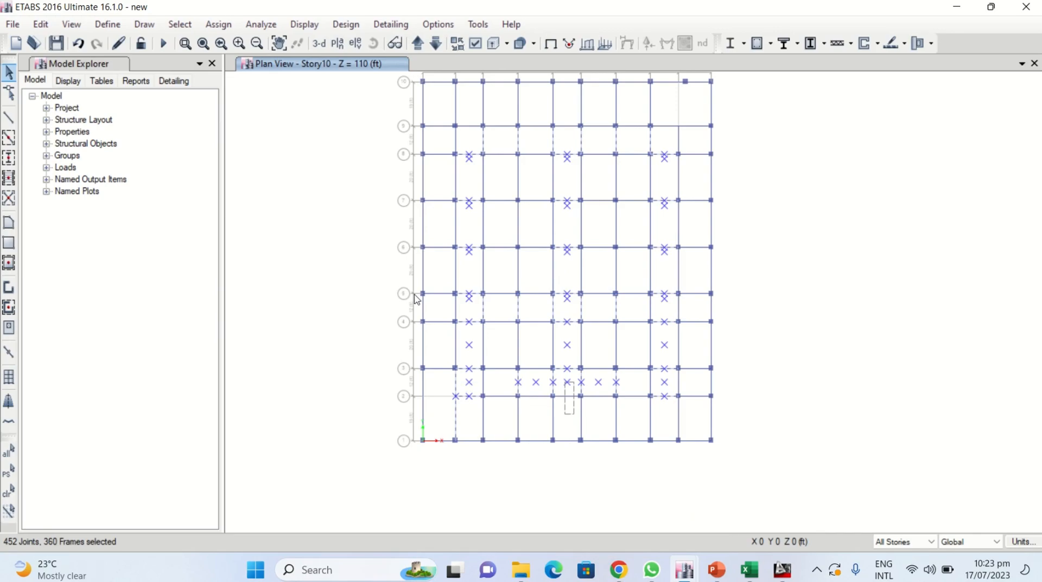
pyautogui.click(513, 372)
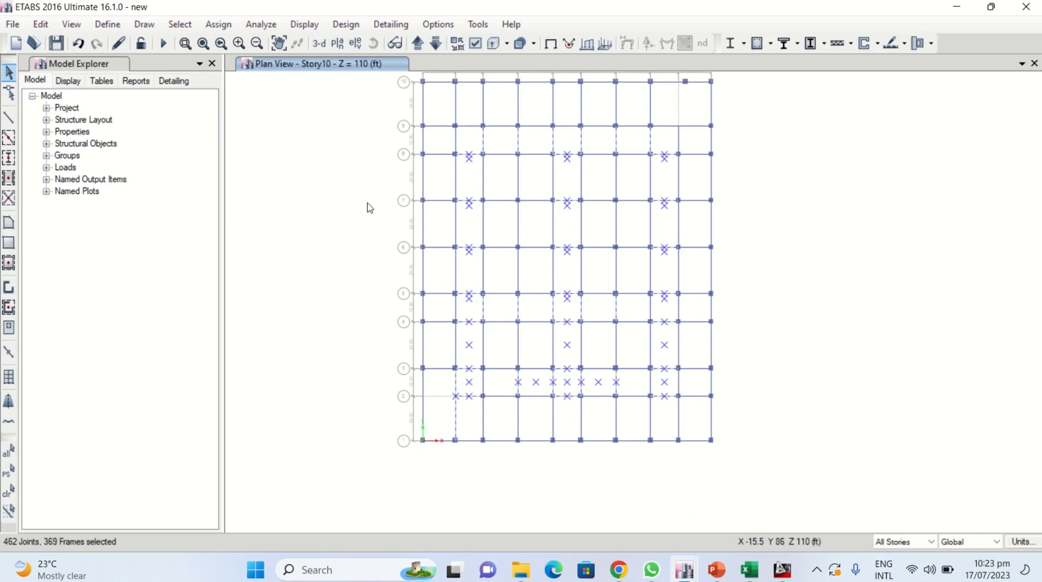
# - Delete the existing distributed SDL loads from the selected passage beams
pyautogui.click(225, 27)
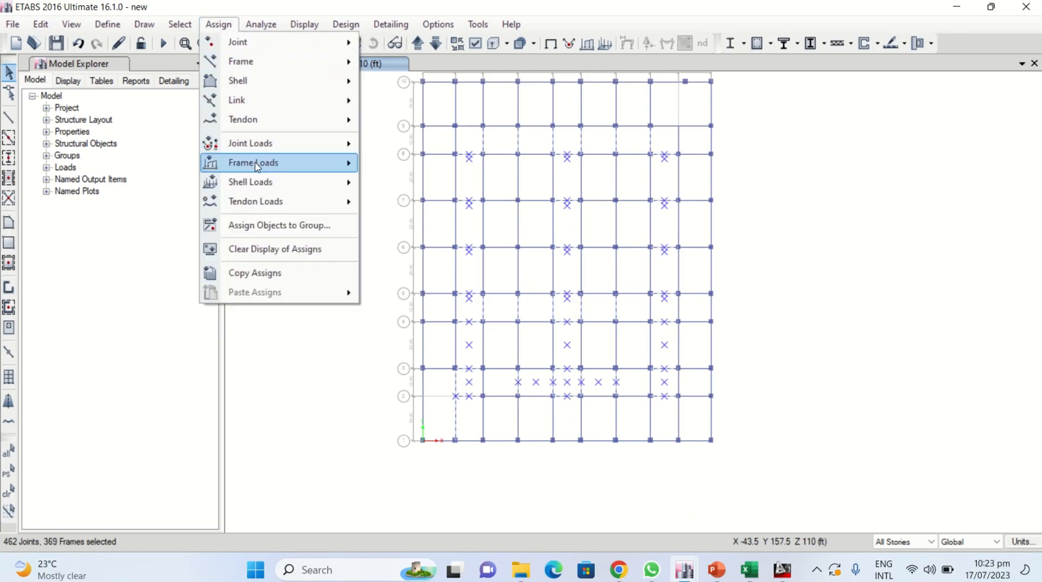
pyautogui.moveTo(272, 166)
pyautogui.click(417, 183)
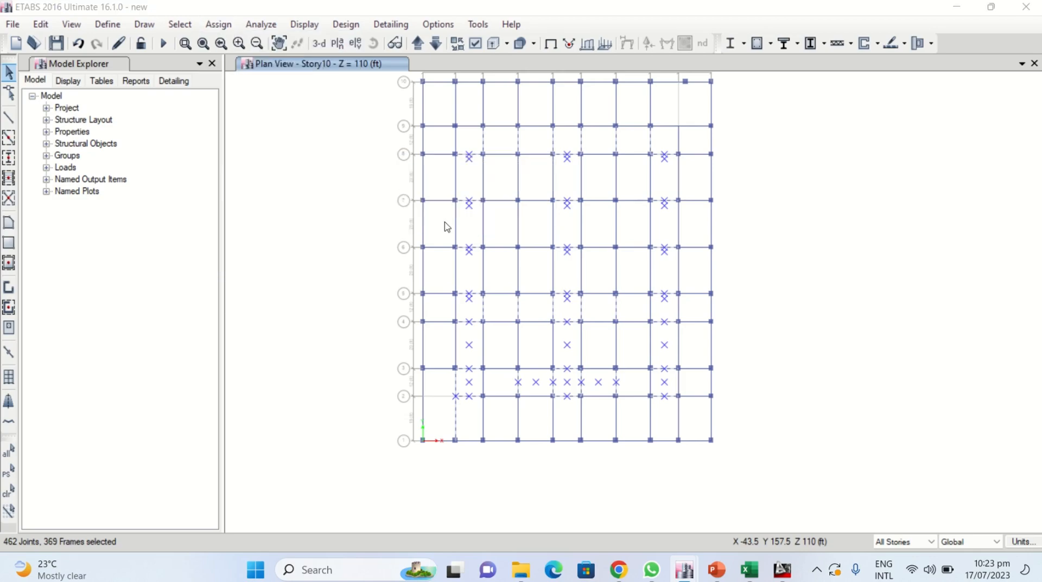
pyautogui.moveTo(490, 161); pyautogui.dragTo(267, 114)
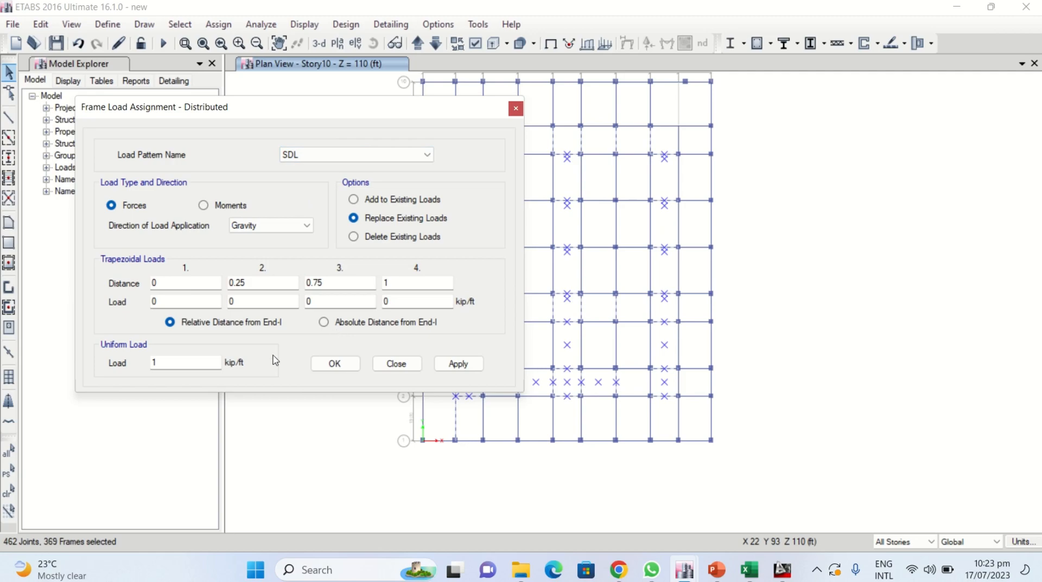
pyautogui.click(366, 237)
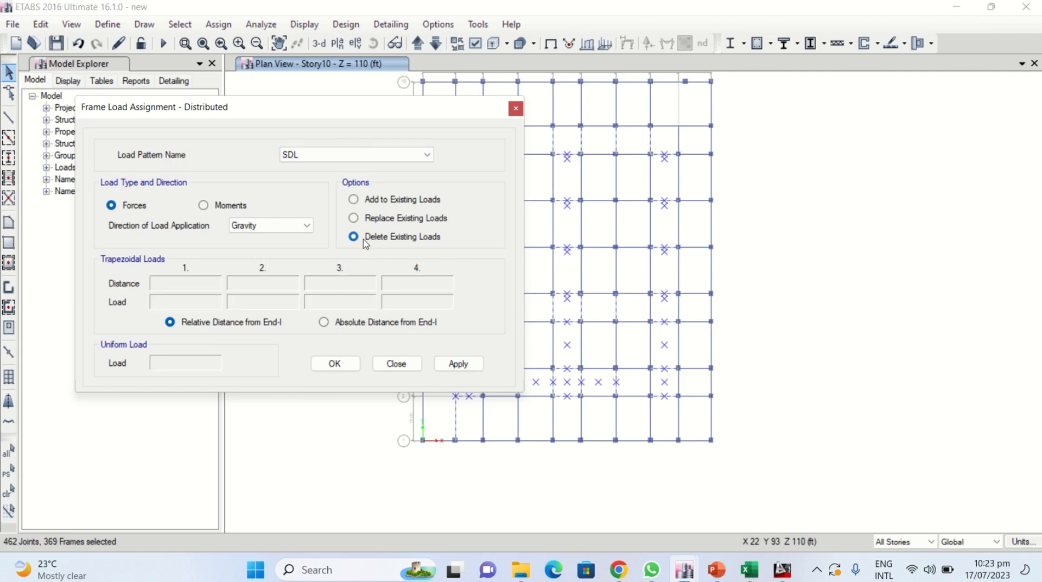
pyautogui.click(460, 366)
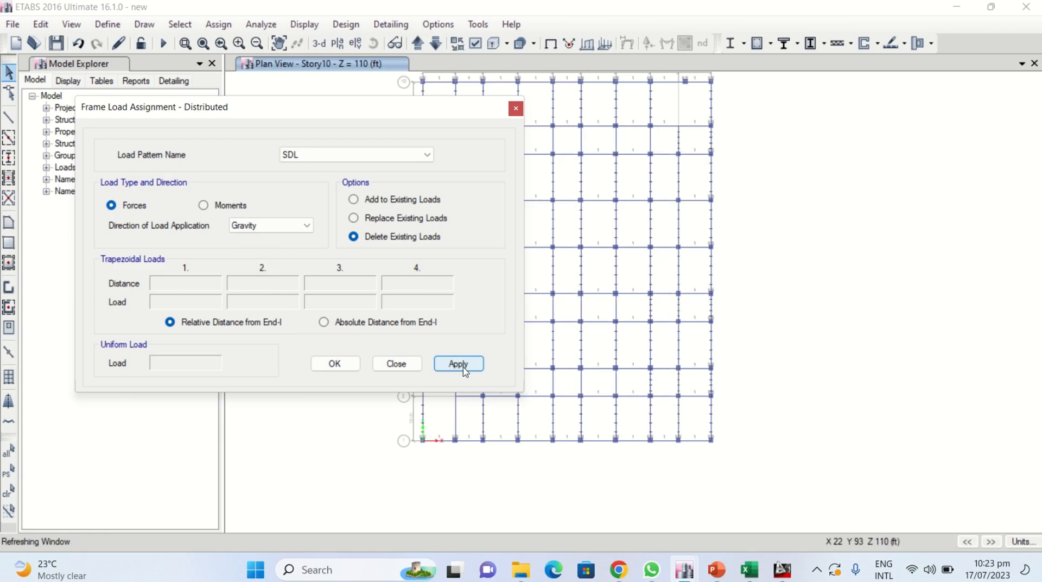
pyautogui.click(398, 364)
# - Inspect the assigned loads of the beams on grid line 3 between C–D and B–C
pyautogui.scroll(3, 458, 422)
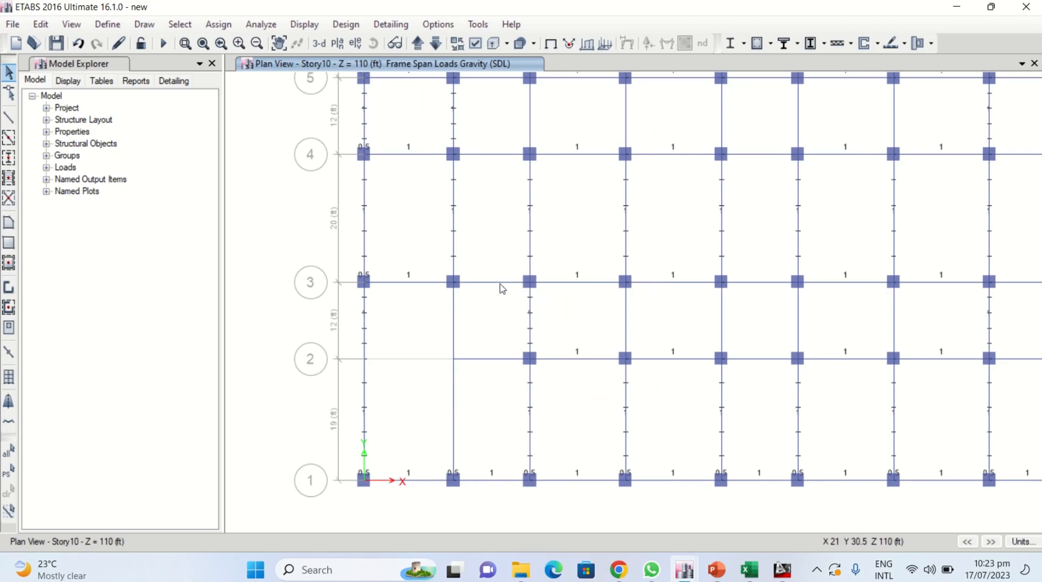
pyautogui.click(557, 284)
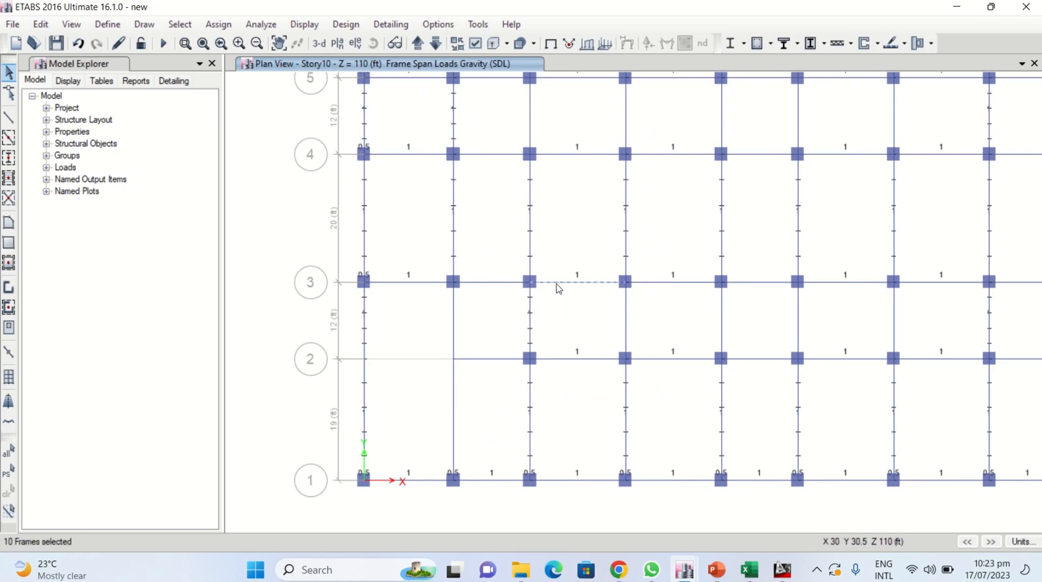
pyautogui.rightClick(558, 287)
pyautogui.click(535, 146)
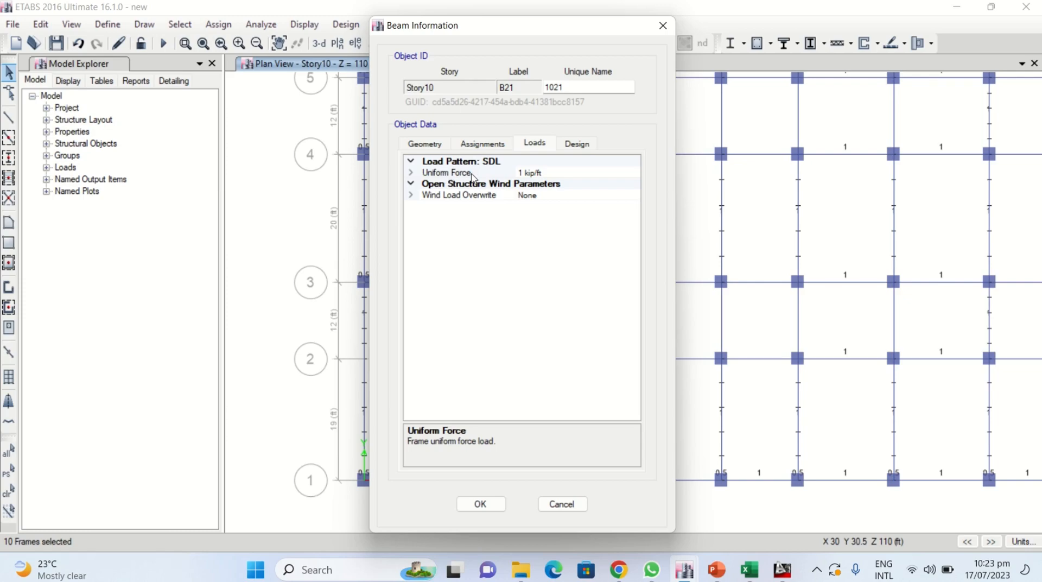
pyautogui.click(662, 26)
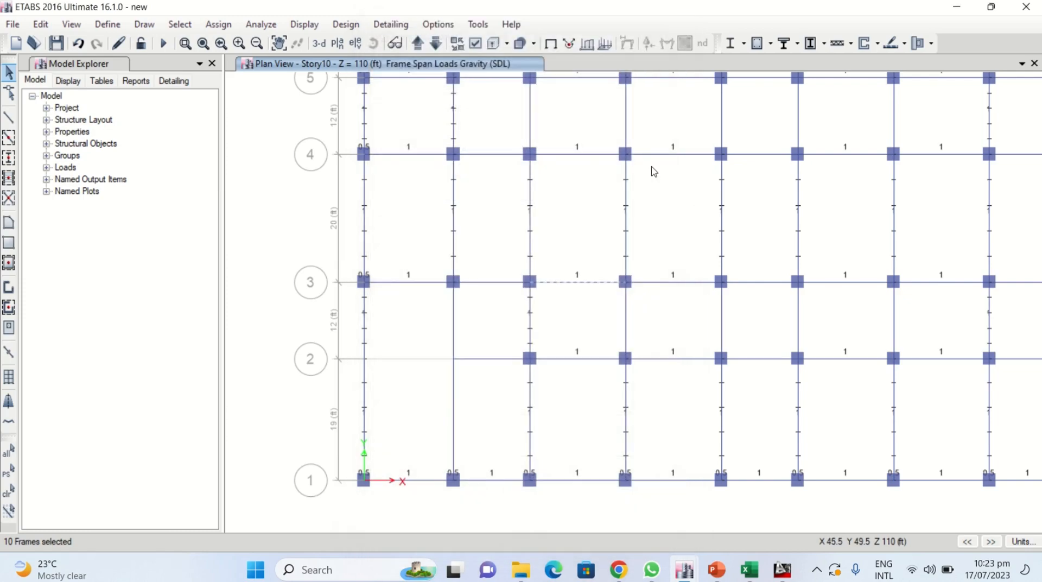
pyautogui.rightClick(485, 289)
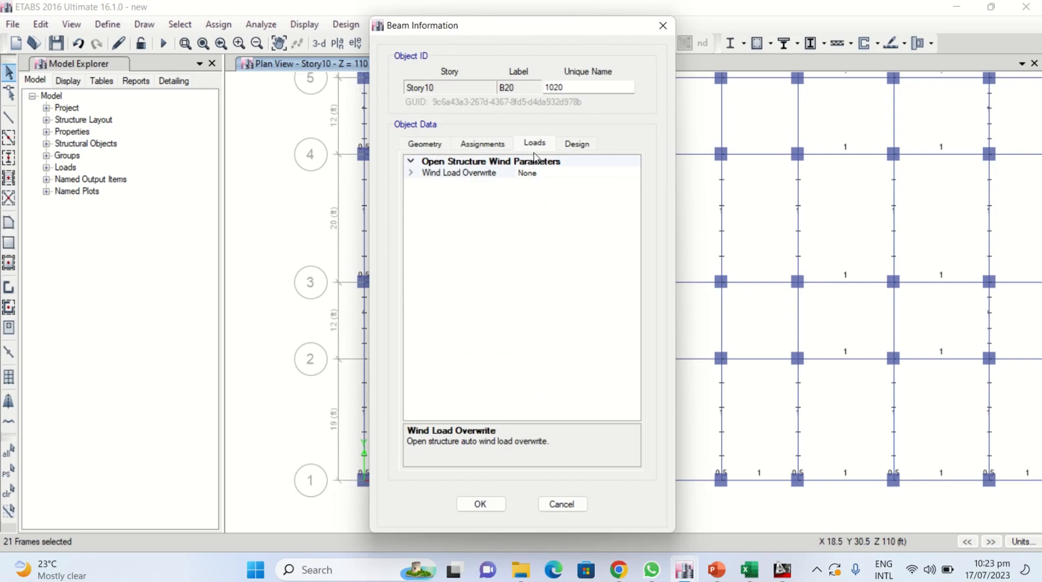
# - Close the information window of the inspected Story10 beam
pyautogui.click(663, 26)
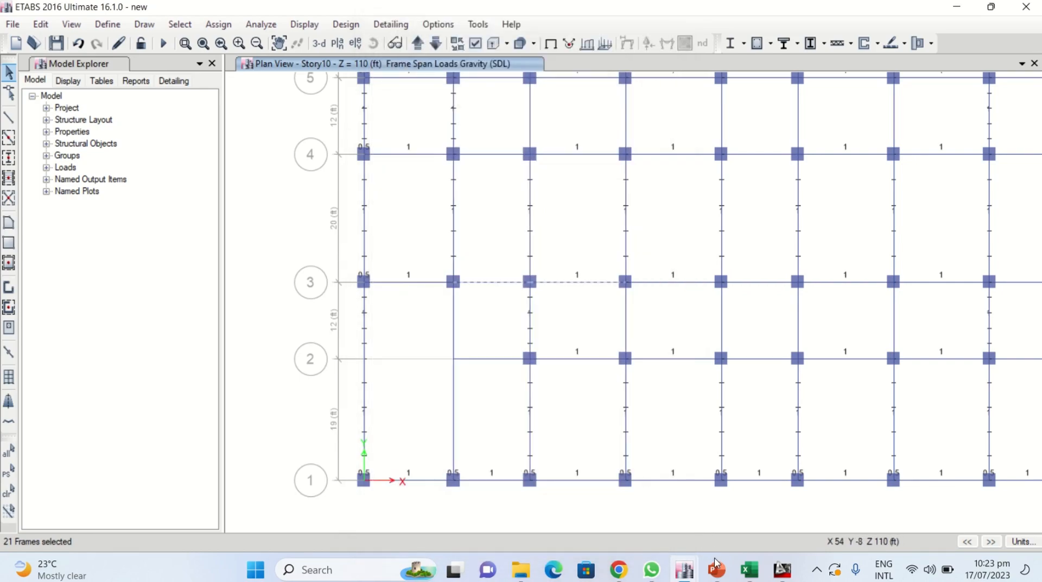
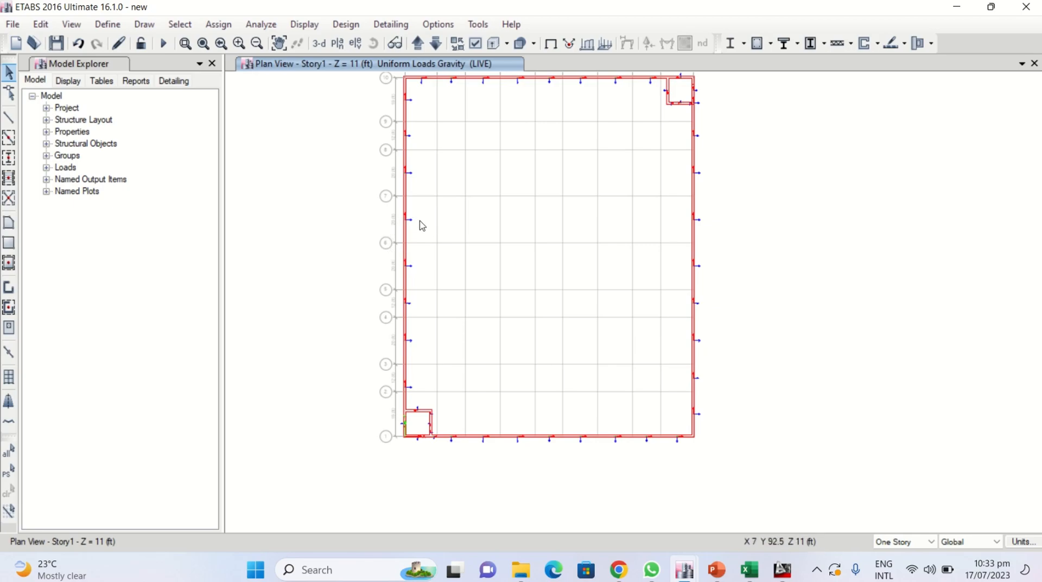
# - Select the Story1 walls along grid lines J and 1, including the outer walls of the small box at corner A-1
pyautogui.moveTo(504, 213); pyautogui.dragTo(497, 237, button='middle')
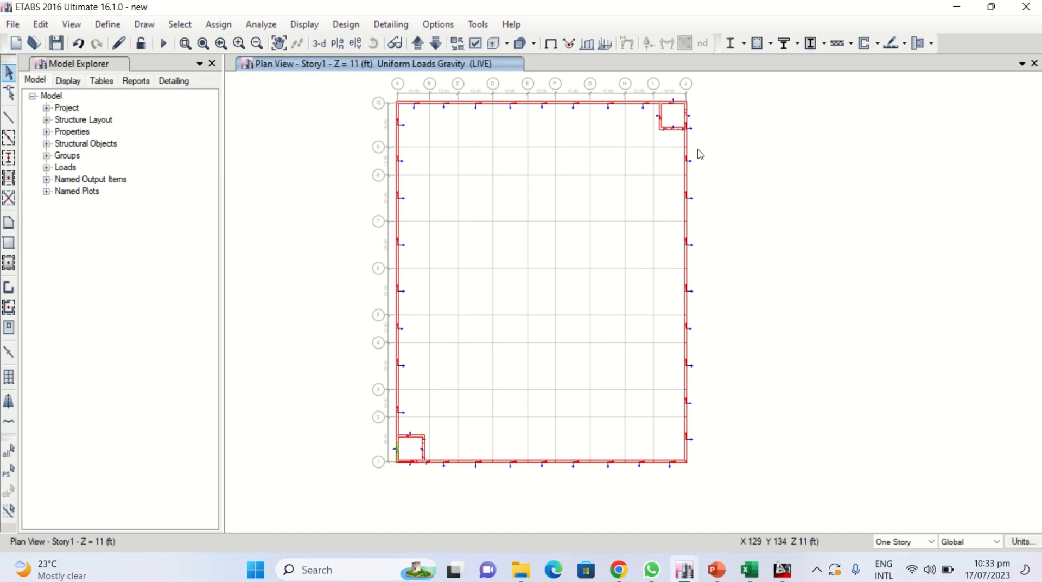
pyautogui.moveTo(701, 152); pyautogui.dragTo(434, 494)
pyautogui.scroll(3, 397, 485)
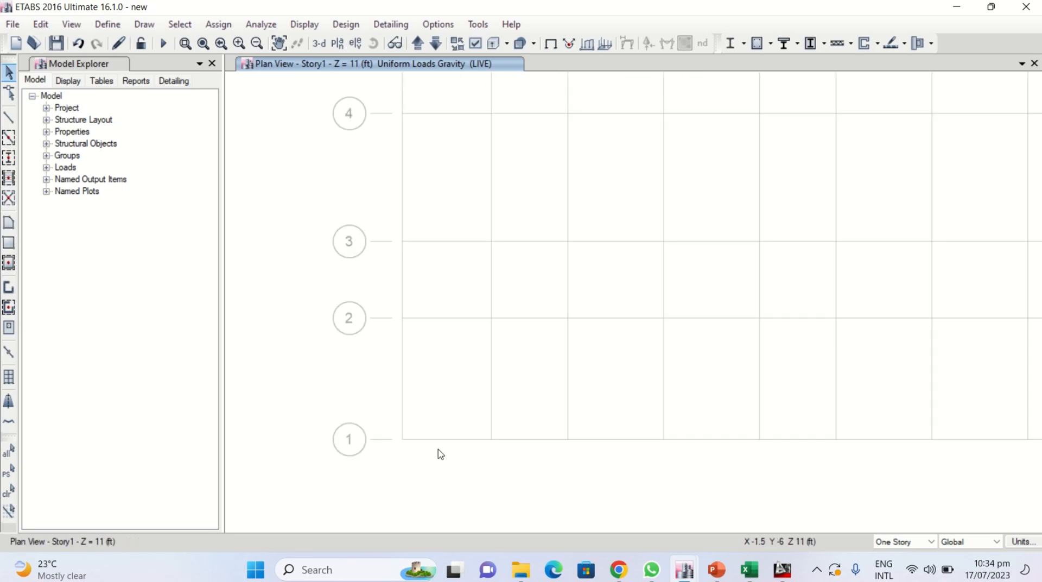
pyautogui.click(419, 438)
pyautogui.click(402, 401)
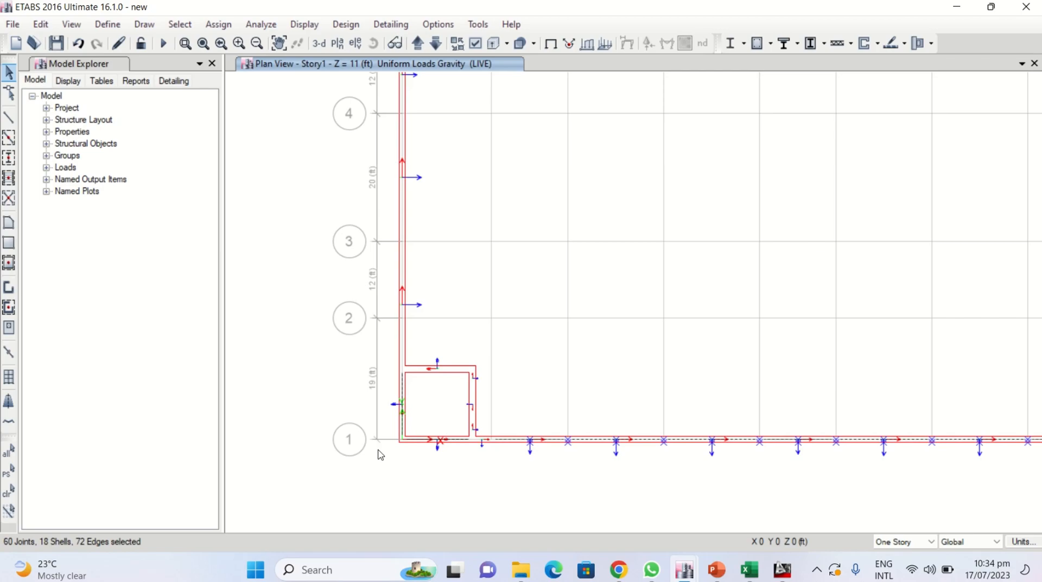
pyautogui.scroll(-4, 383, 462)
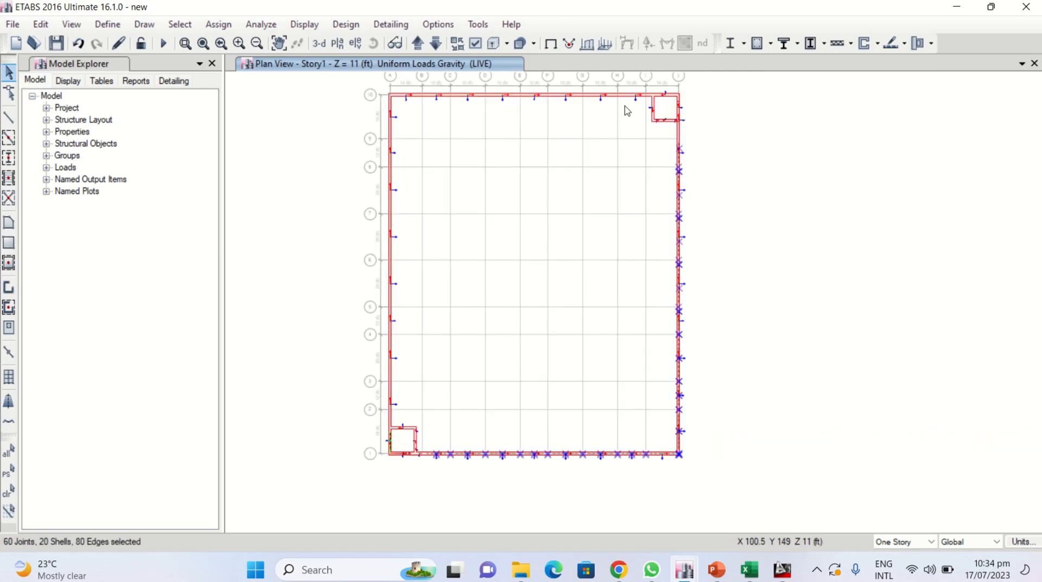
# - Add the two outer walls of the small box at corner J-10 to the selection
pyautogui.scroll(6, 675, 91)
pyautogui.click(639, 143)
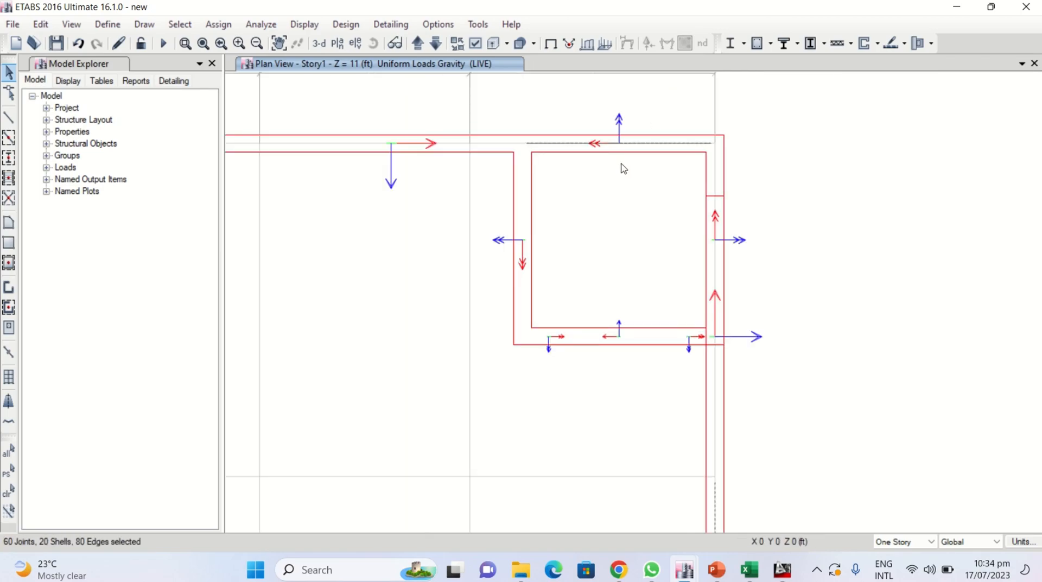
pyautogui.click(715, 250)
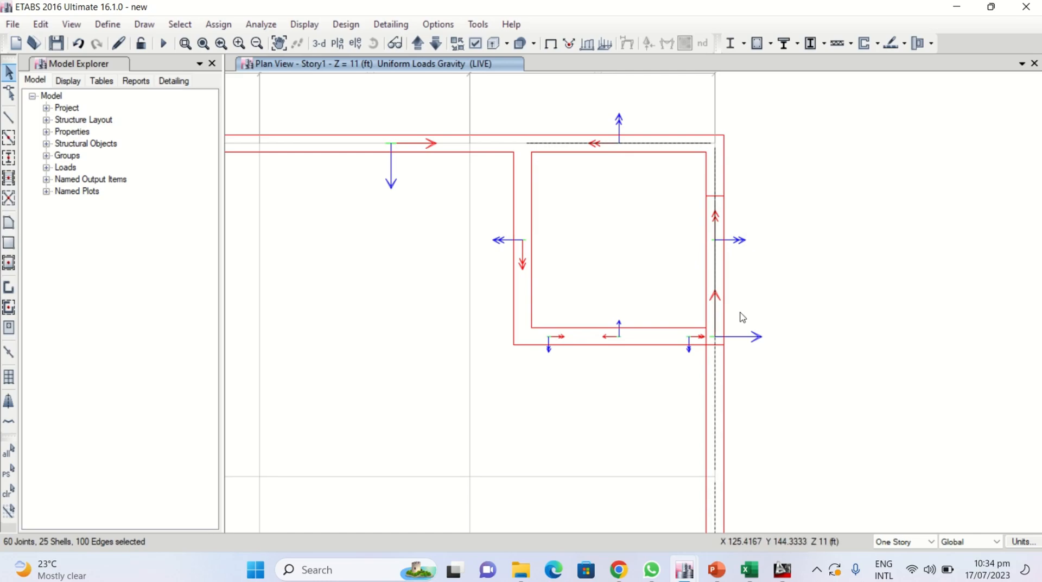
pyautogui.scroll(-5, 700, 316)
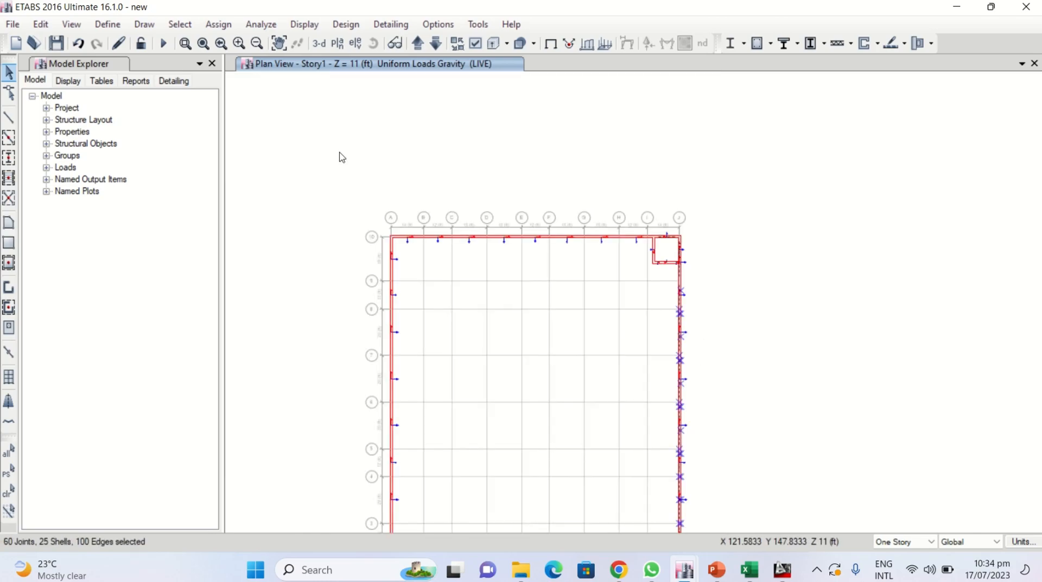
# - Reverse the local 3 axis of the selected walls
pyautogui.click(41, 24)
pyautogui.moveTo(142, 389)
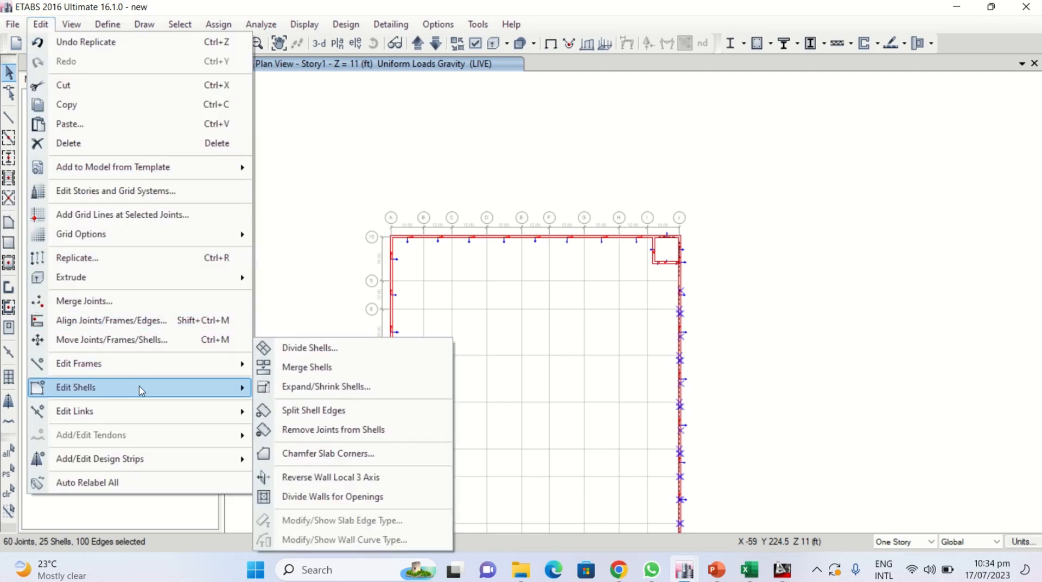
pyautogui.click(332, 477)
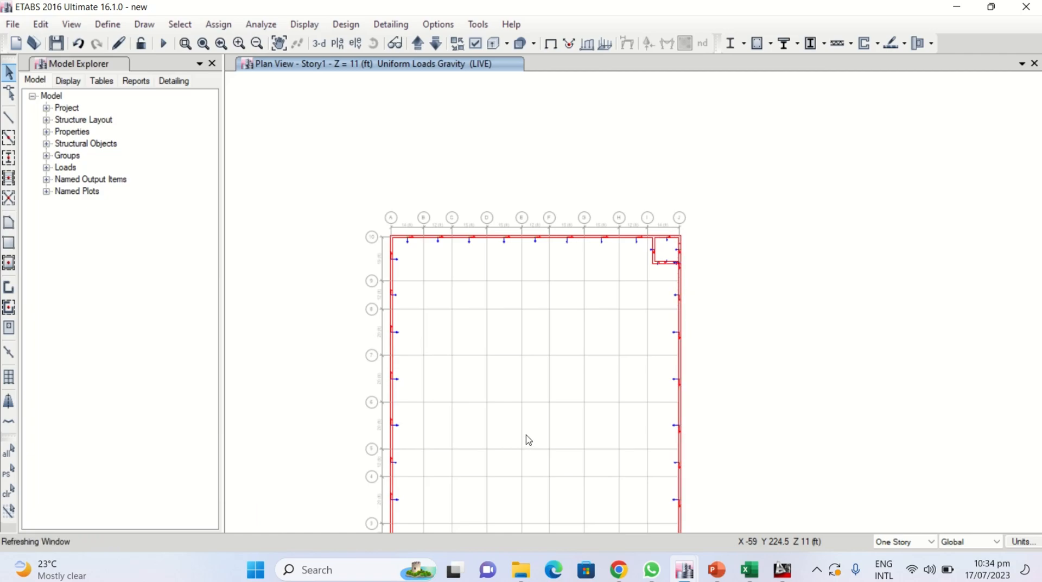
pyautogui.moveTo(554, 402); pyautogui.dragTo(577, 353, button='middle')
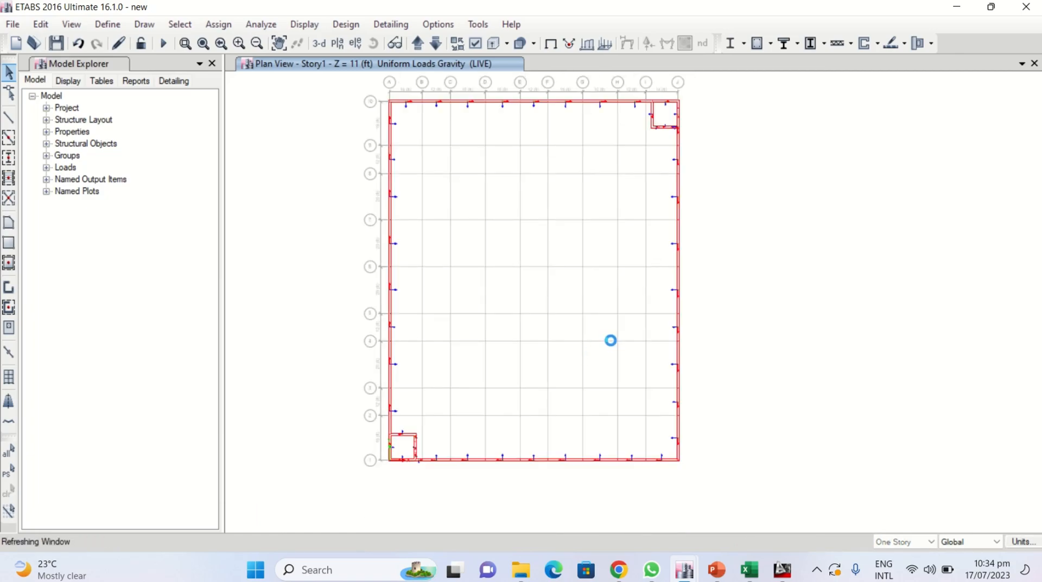
# - Select all walls with the RW 12 INCHES section property
pyautogui.click(180, 24)
pyautogui.moveTo(196, 44)
pyautogui.moveTo(413, 174)
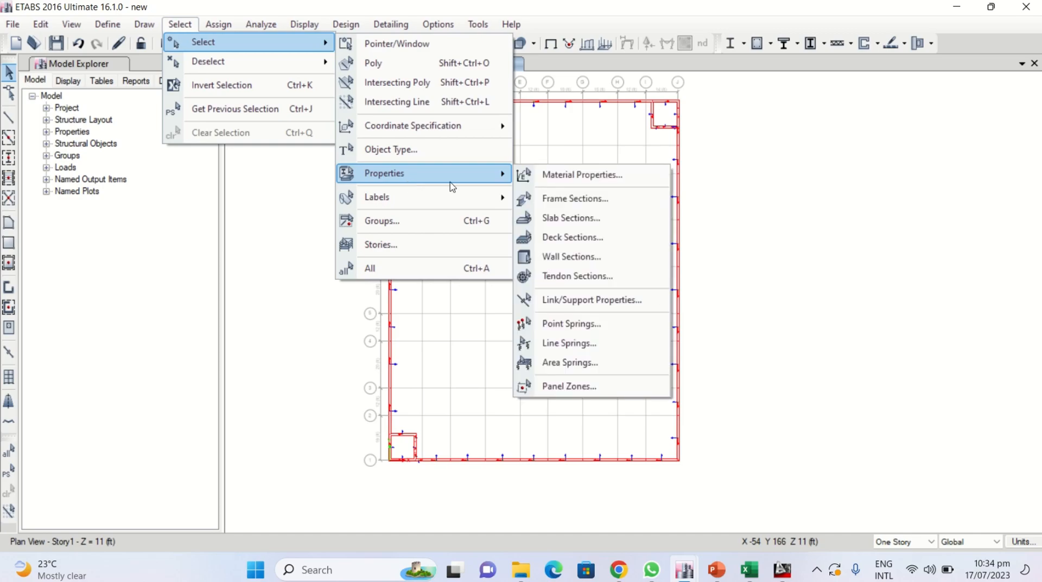
pyautogui.click(562, 257)
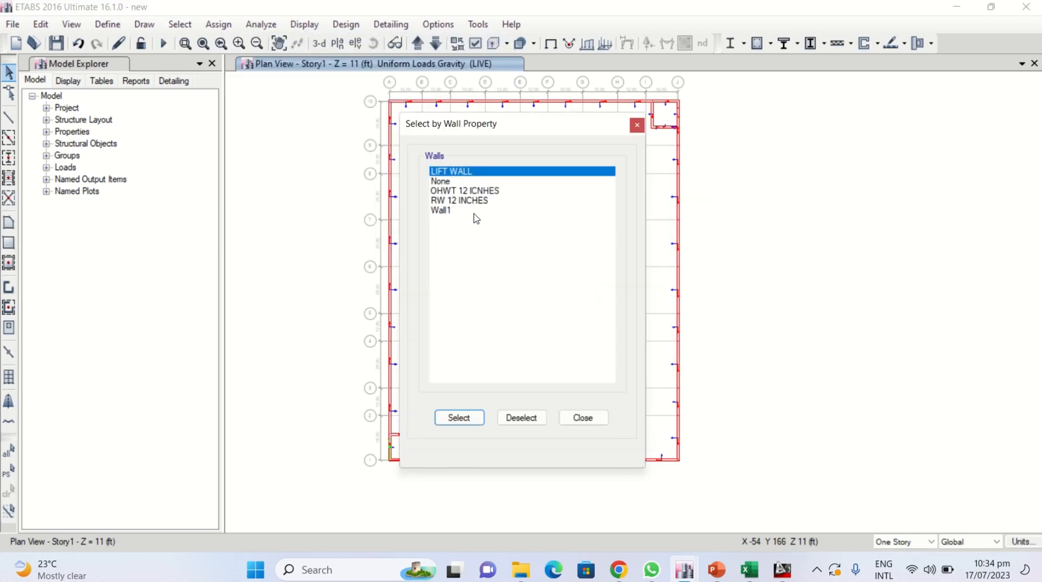
pyautogui.click(462, 201)
pyautogui.click(462, 416)
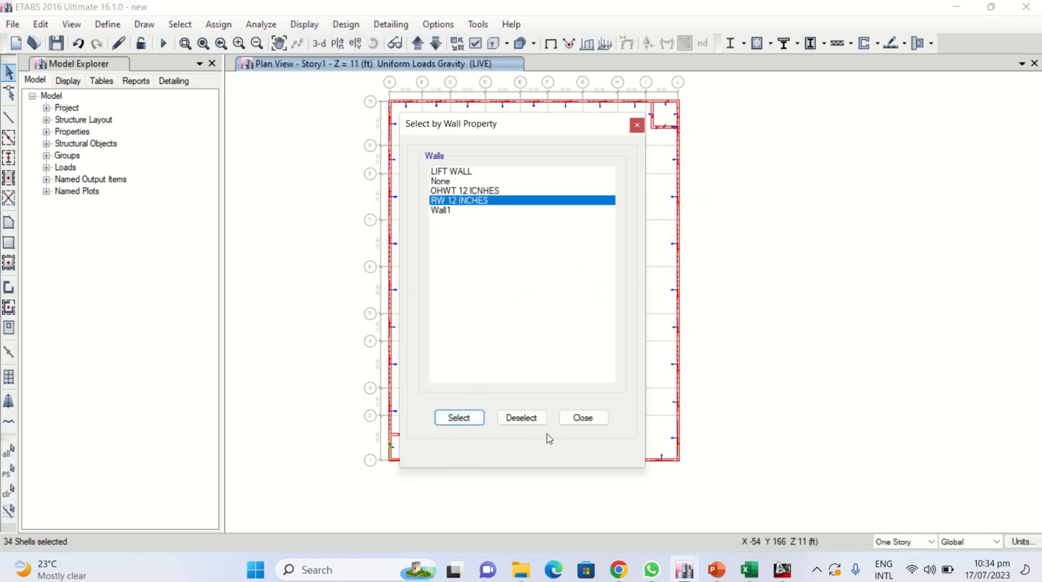
pyautogui.click(573, 421)
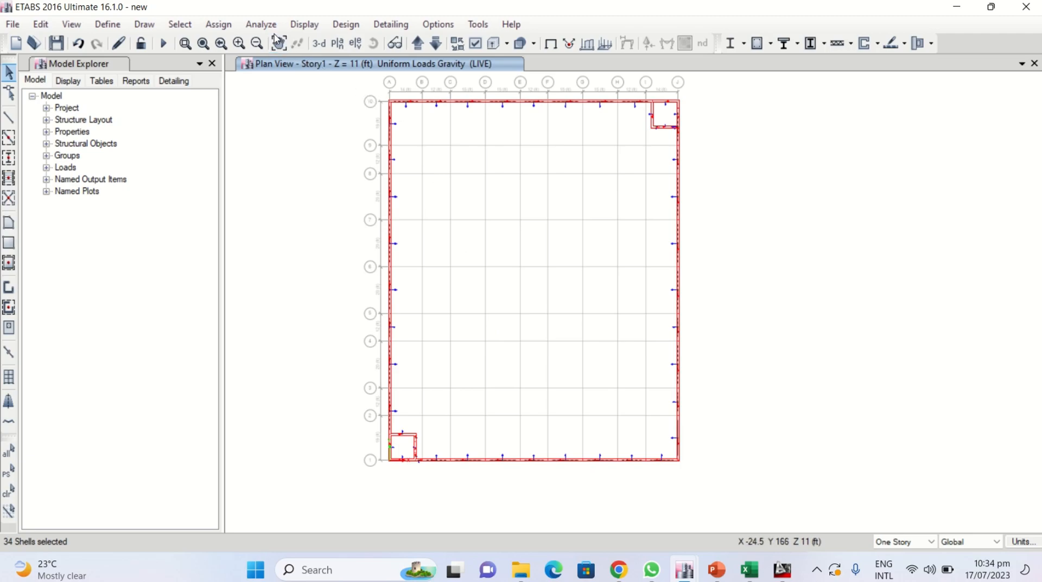
# - Set up a non-uniform shell load on the selected walls for load pattern SDL in the Local-3 direction
pyautogui.click(220, 24)
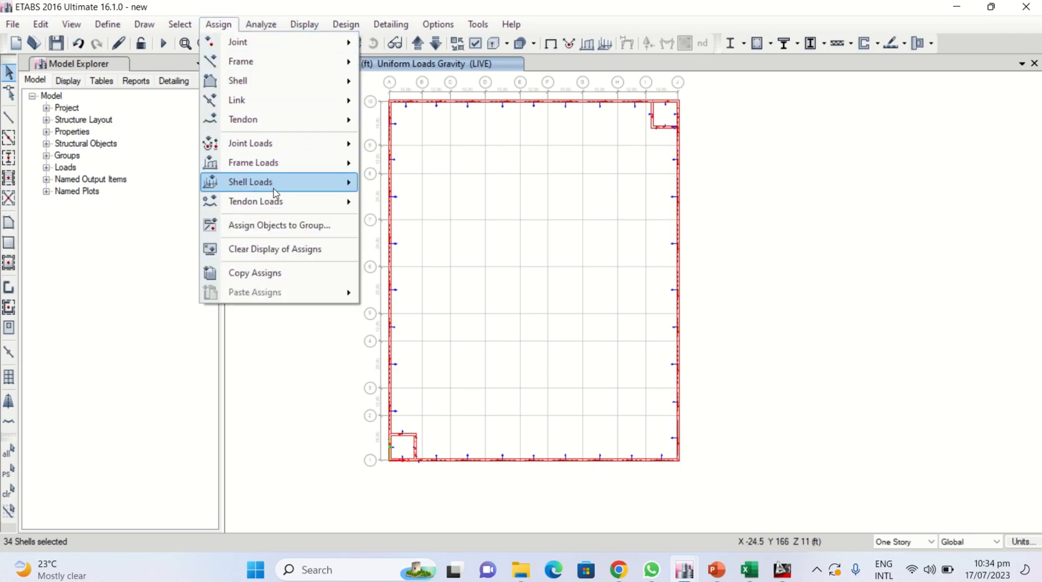
pyautogui.moveTo(276, 193)
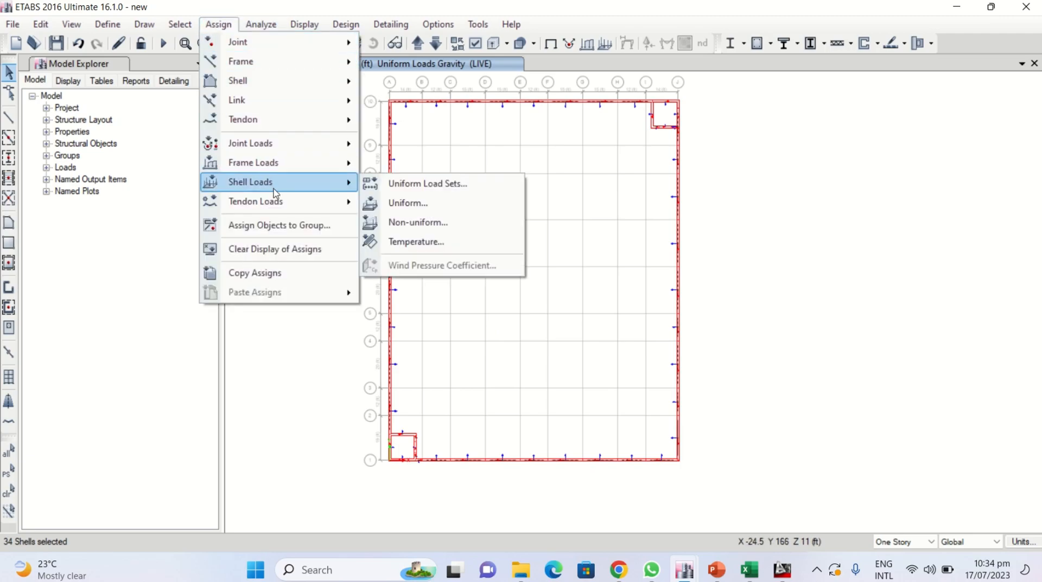
pyautogui.click(411, 225)
pyautogui.moveTo(498, 157); pyautogui.dragTo(229, 95)
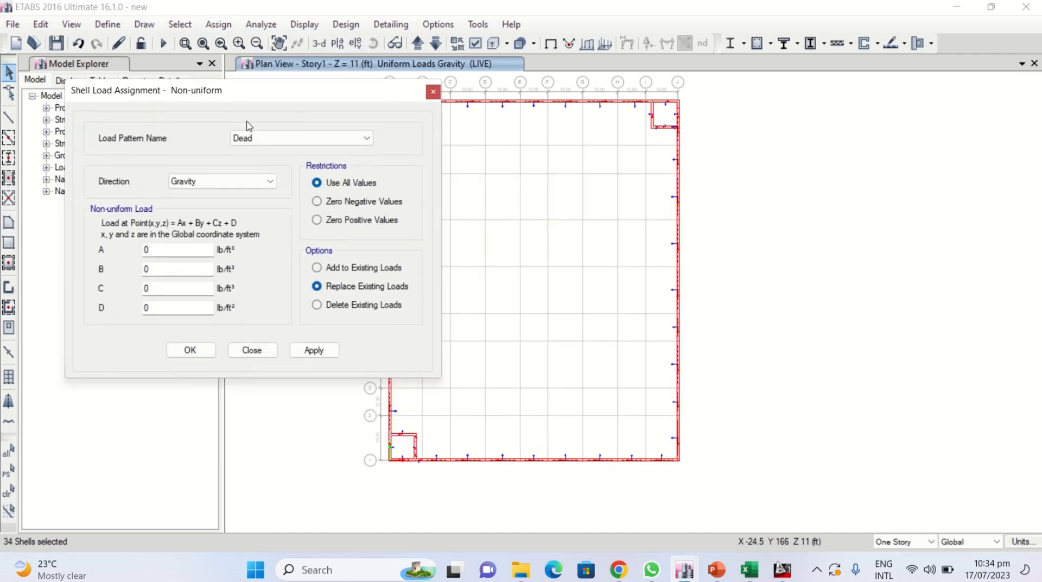
pyautogui.click(267, 141)
pyautogui.click(256, 163)
pyautogui.click(345, 143)
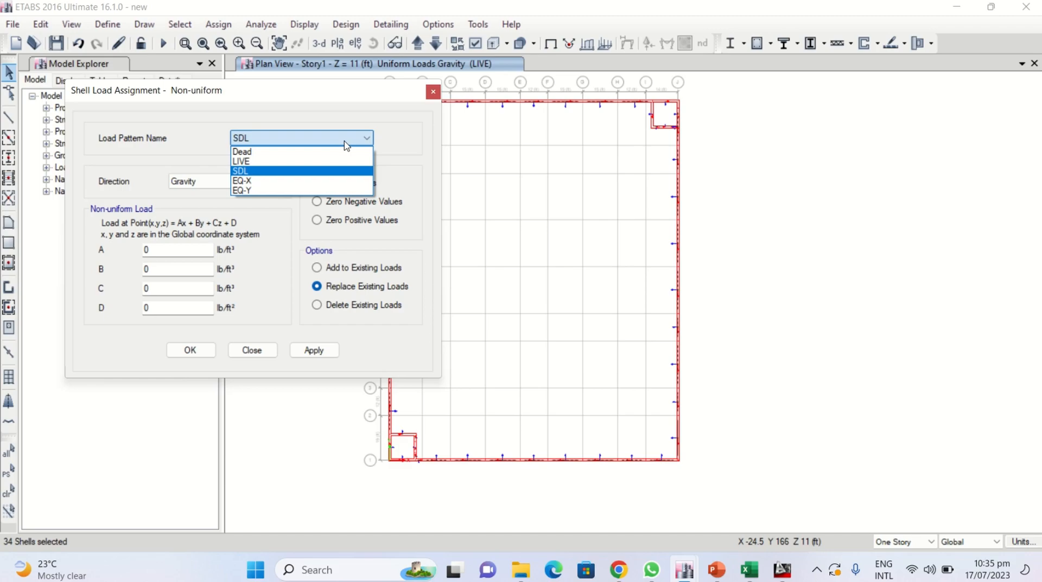
pyautogui.click(248, 174)
pyautogui.moveTo(329, 101); pyautogui.dragTo(361, 83)
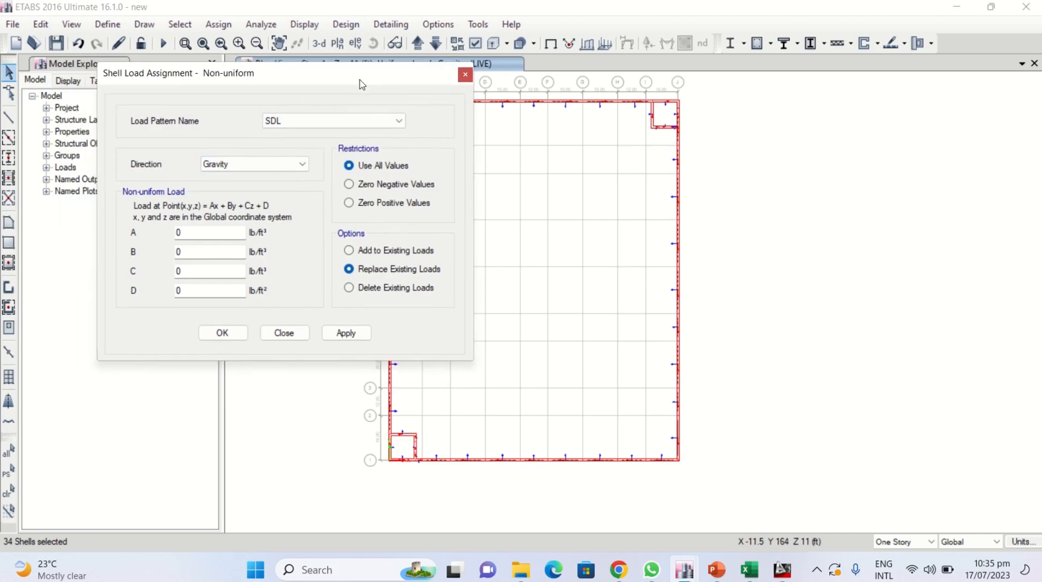
pyautogui.click(237, 166)
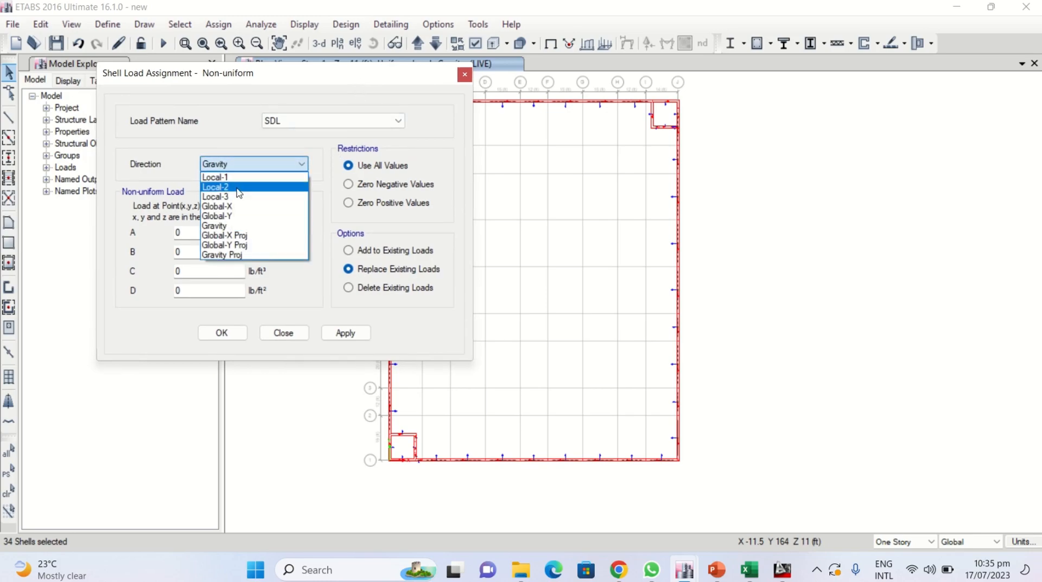
pyautogui.click(239, 197)
pyautogui.moveTo(415, 82); pyautogui.dragTo(343, 70)
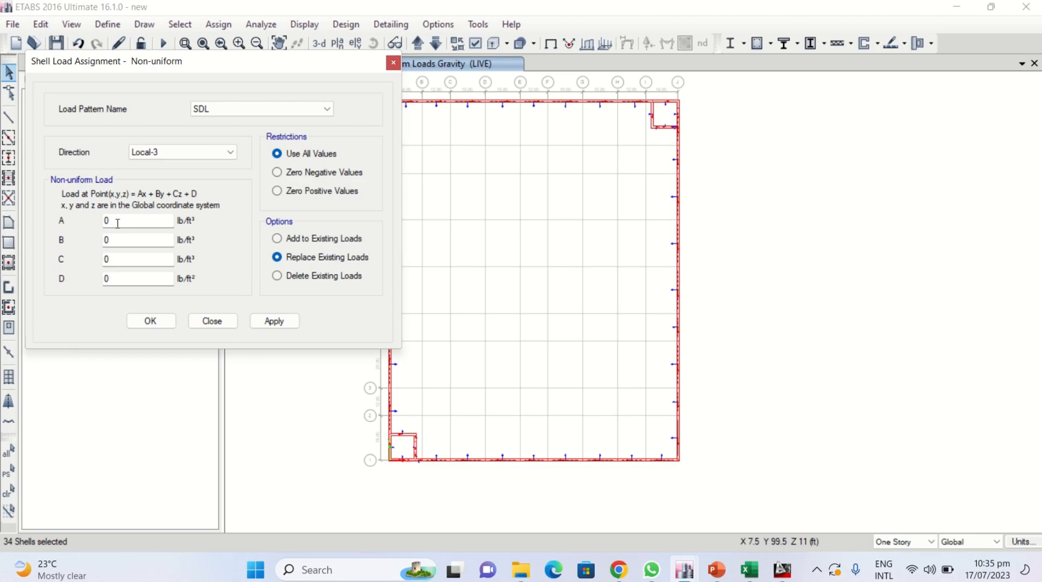
# - Apply the non-uniform load with C = -120 lb/ft³ and D = 1320 lb/ft², replacing existing loads
pyautogui.moveTo(118, 259); pyautogui.dragTo(82, 264)
pyautogui.write('-12')
pyautogui.press('Tab')
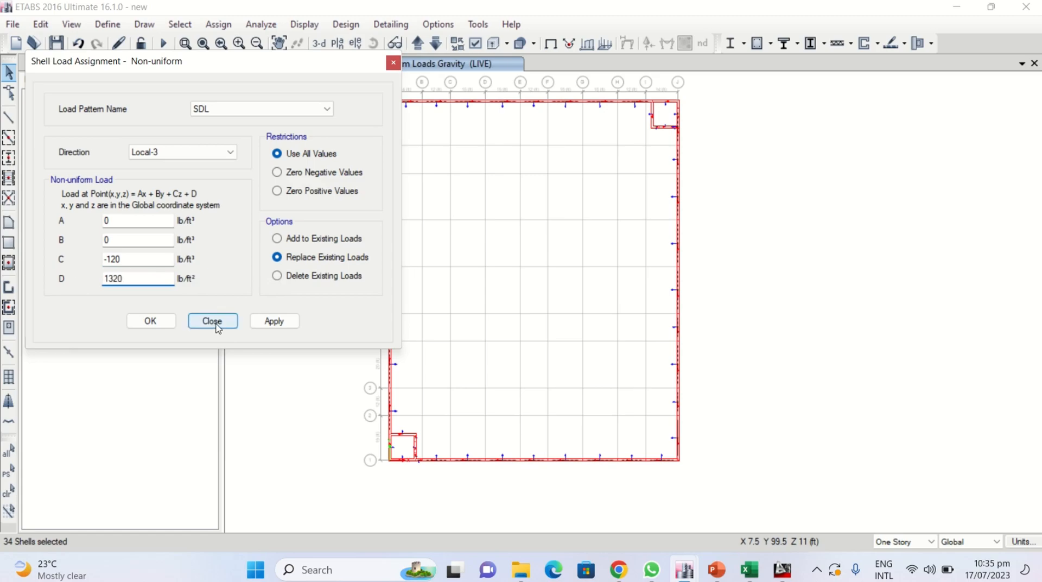
pyautogui.click(274, 320)
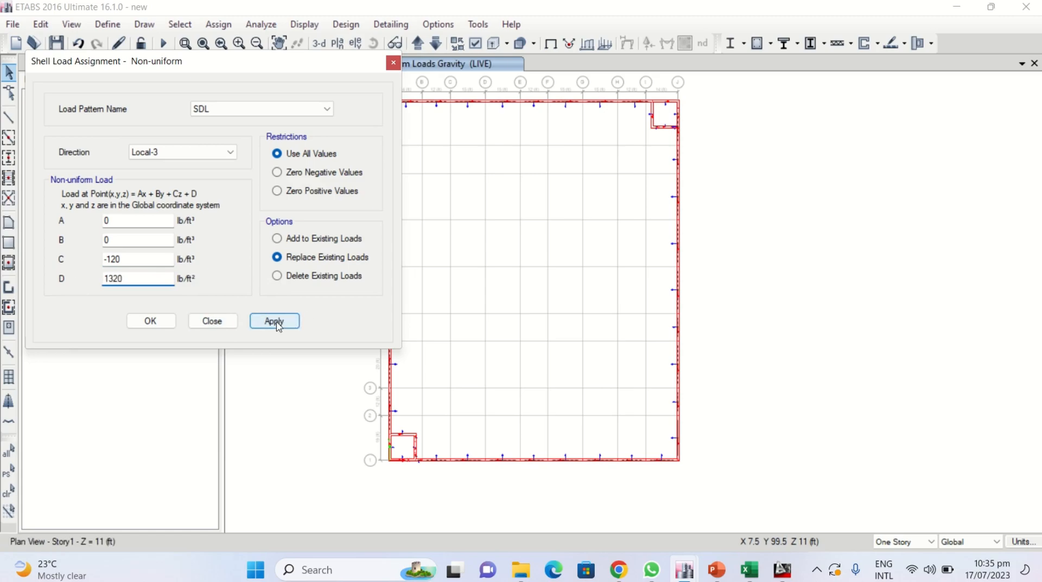
pyautogui.click(393, 62)
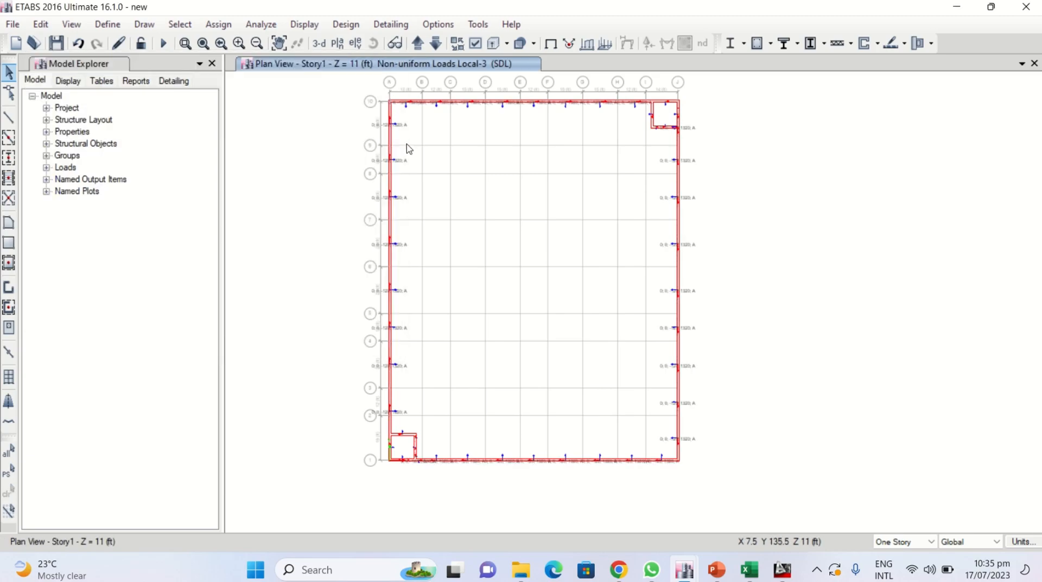
# - Check the applied load labels along grid line A and save the model
pyautogui.scroll(3, 398, 140)
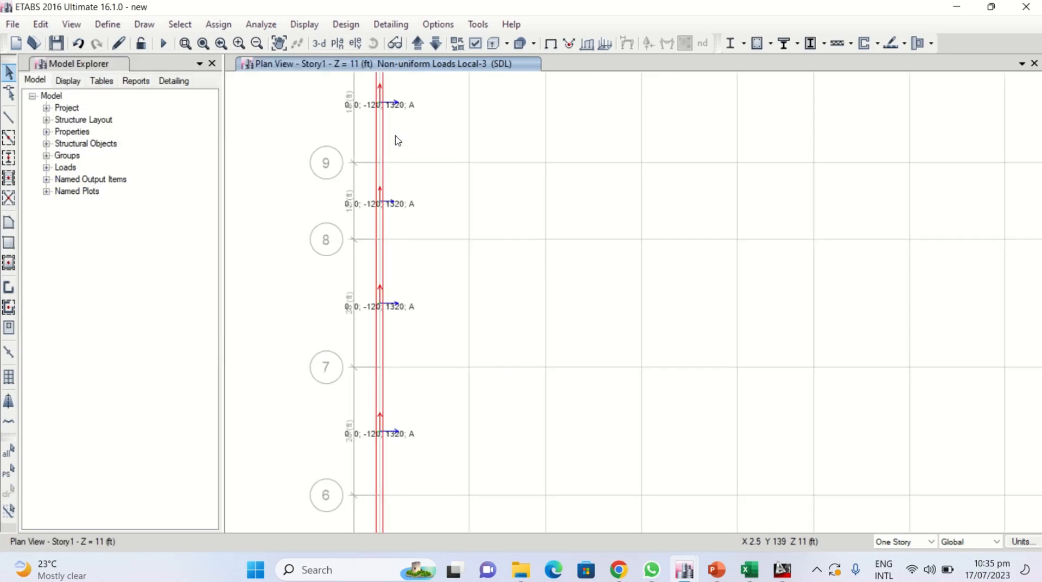
pyautogui.hotkey('ctrl', 's')
pyautogui.scroll(-4, 489, 289)
pyautogui.moveTo(562, 340); pyautogui.dragTo(511, 253, button='middle')
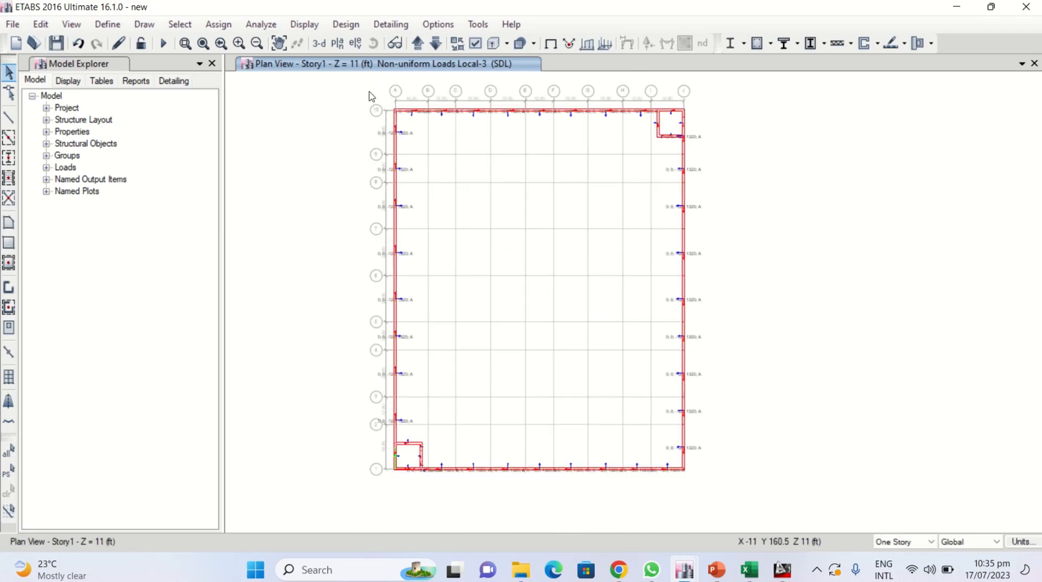
# - Display the Story11 plan view around the two-cell tank between grid lines F and H
pyautogui.click(337, 43)
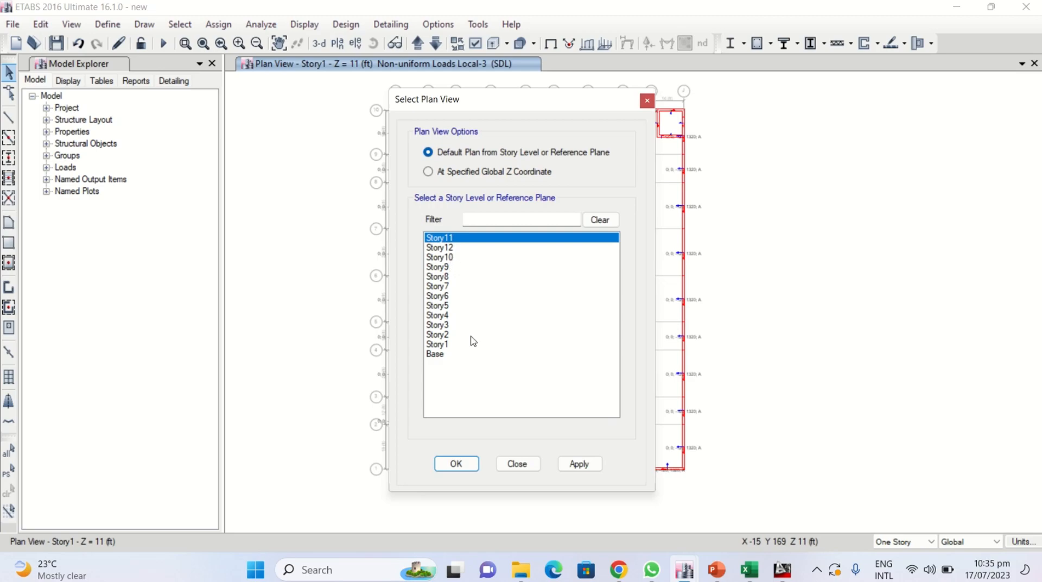
pyautogui.click(466, 463)
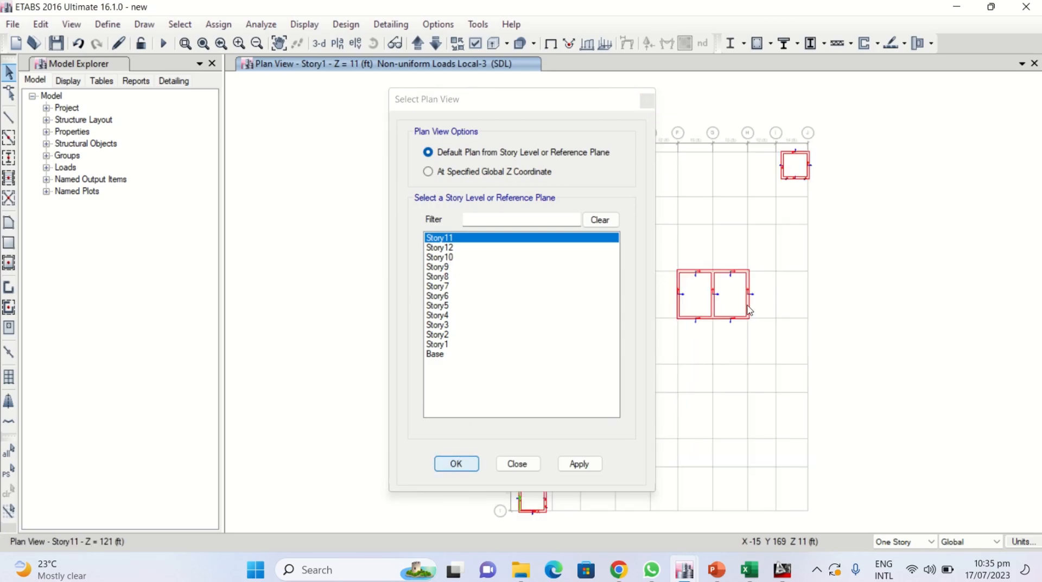
pyautogui.moveTo(687, 287); pyautogui.dragTo(565, 266, button='middle')
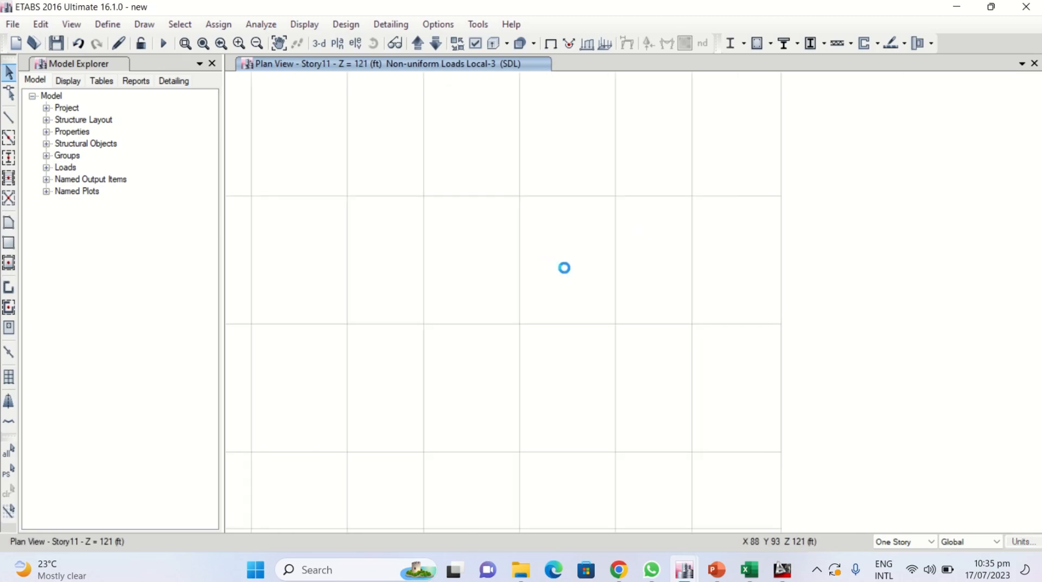
pyautogui.click(589, 286)
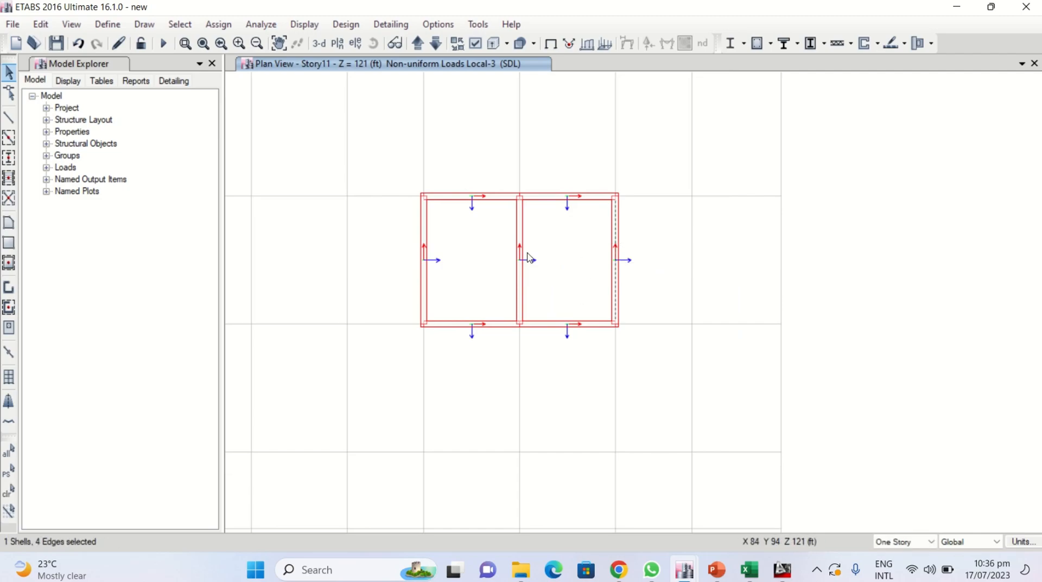
pyautogui.moveTo(442, 246)
pyautogui.mouseDown()
pyautogui.moveTo(402, 267)
pyautogui.moveTo(442, 246)
pyautogui.mouseUp()
pyautogui.click(617, 251)
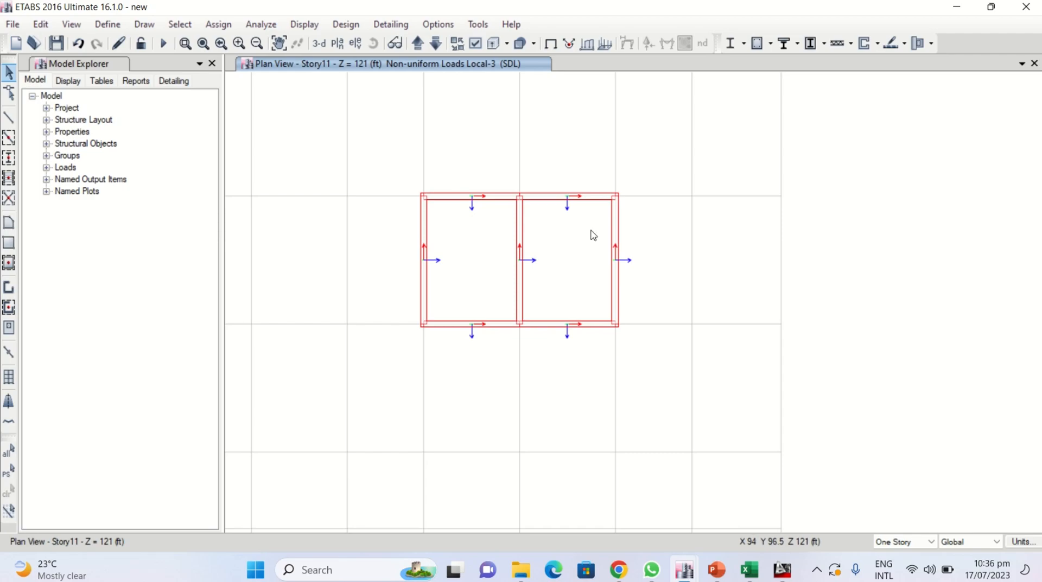
# - Reverse the local 3 axes of the tank's two upper walls and left outer wall in the Story11 plan
pyautogui.click(575, 197)
pyautogui.moveTo(441, 231); pyautogui.dragTo(404, 265)
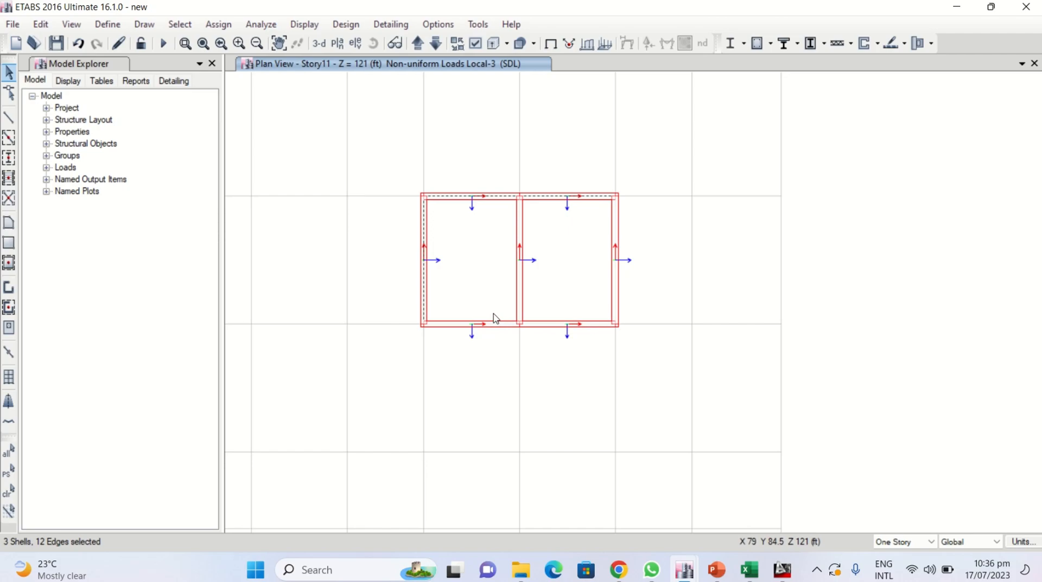
pyautogui.click(41, 24)
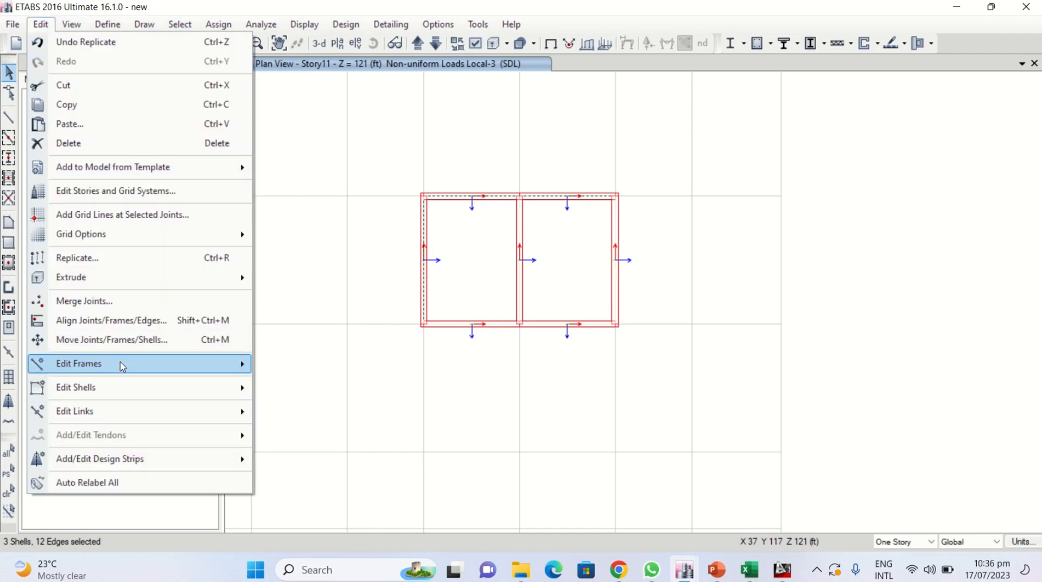
pyautogui.moveTo(119, 387)
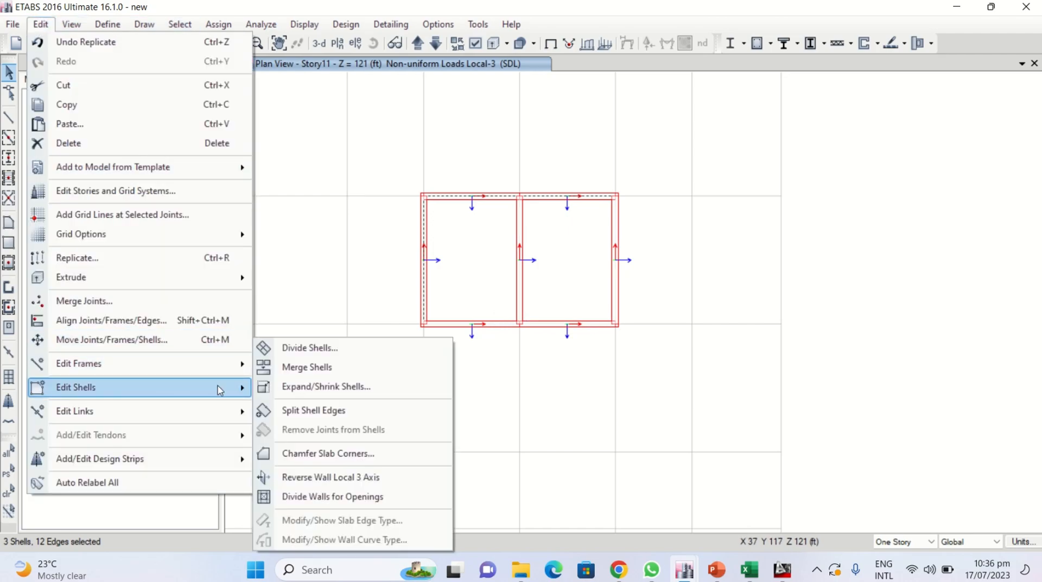
pyautogui.click(334, 477)
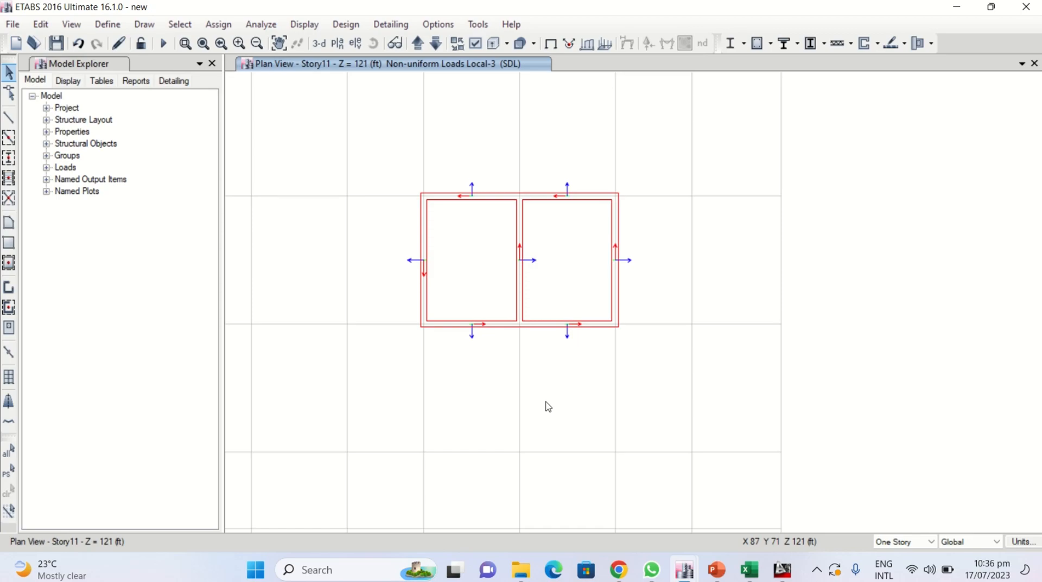
pyautogui.click(423, 233)
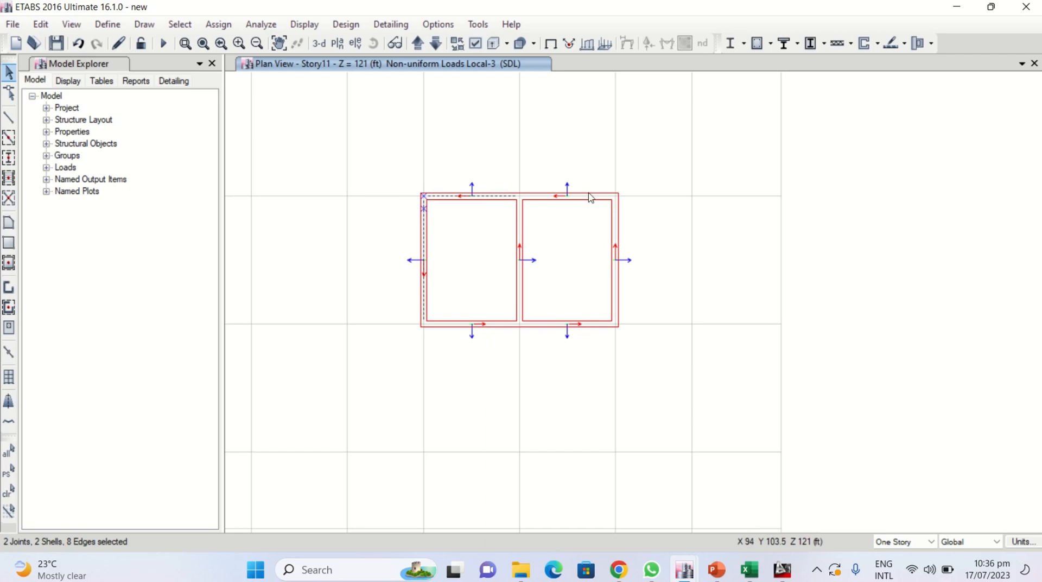
pyautogui.click(553, 223)
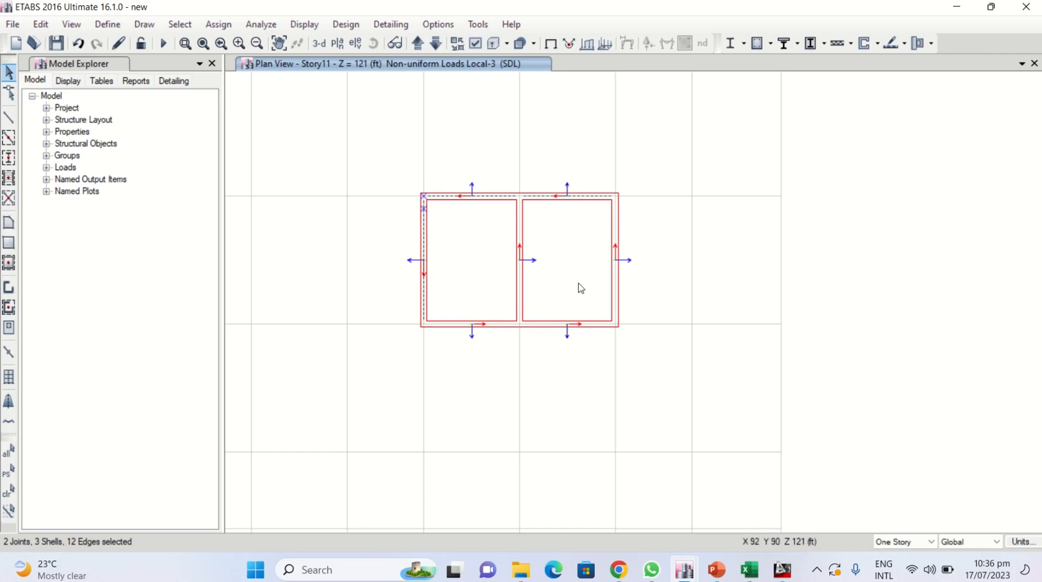
pyautogui.click(570, 324)
pyautogui.click(490, 325)
pyautogui.click(614, 247)
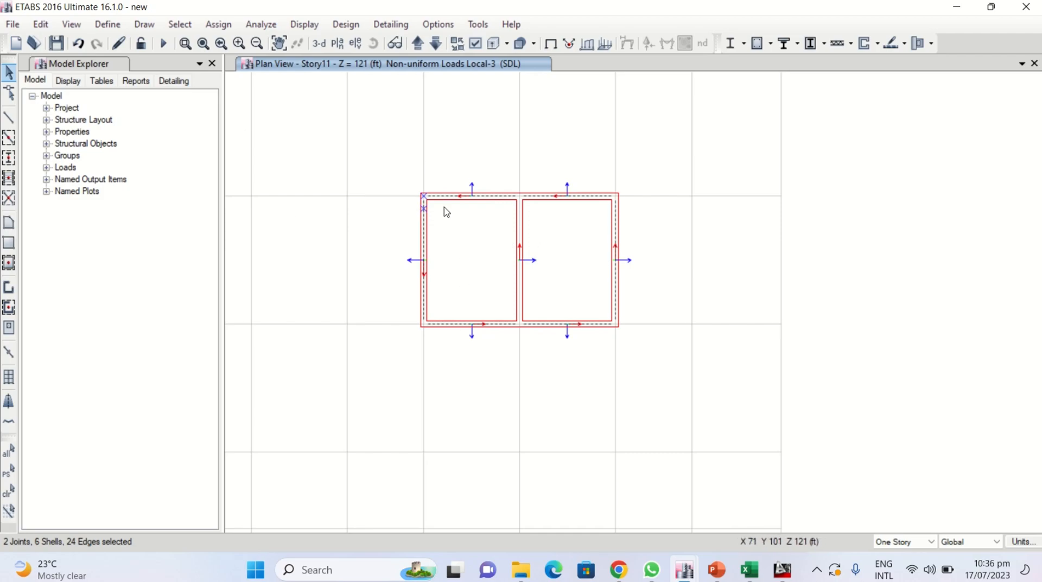
pyautogui.click(218, 24)
pyautogui.moveTo(259, 179)
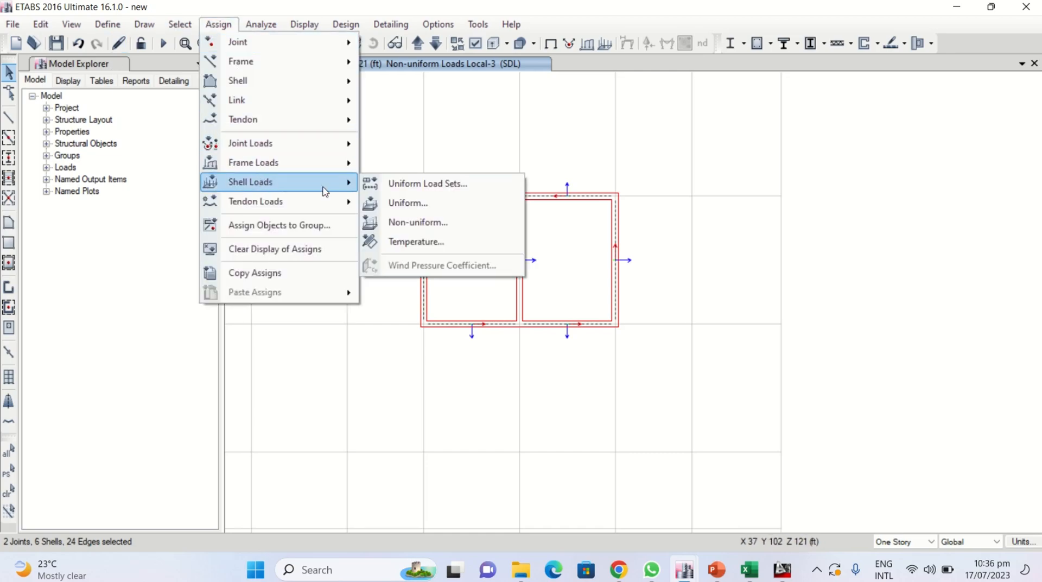
pyautogui.click(402, 221)
pyautogui.moveTo(280, 61); pyautogui.dragTo(369, 57)
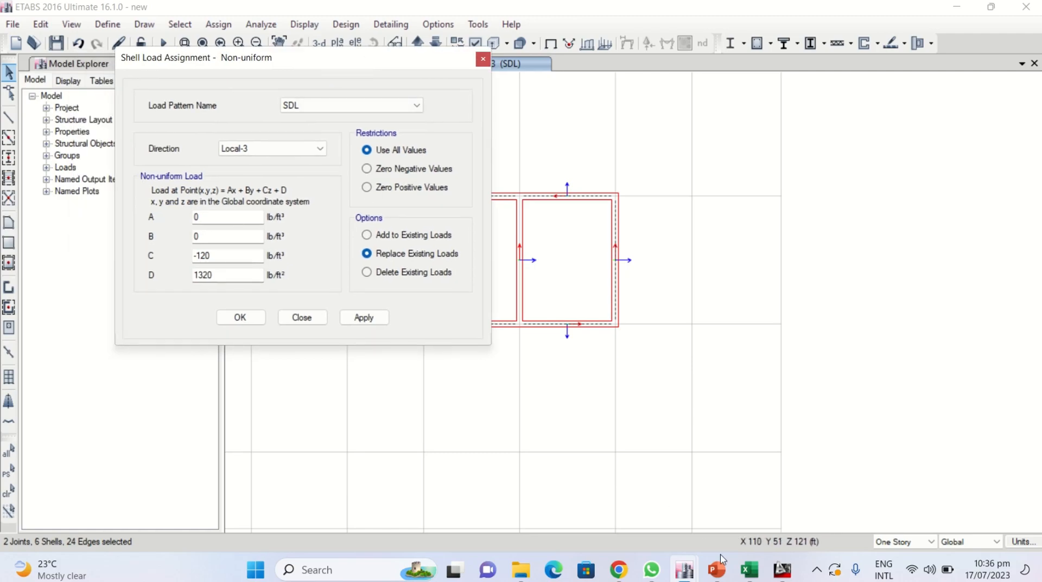
# - Read the OHWT Loads slide in PowerPoint for the water load basis, return to ETABS and cancel the non-uniform load assignment
pyautogui.moveTo(716, 569)
pyautogui.click(673, 502)
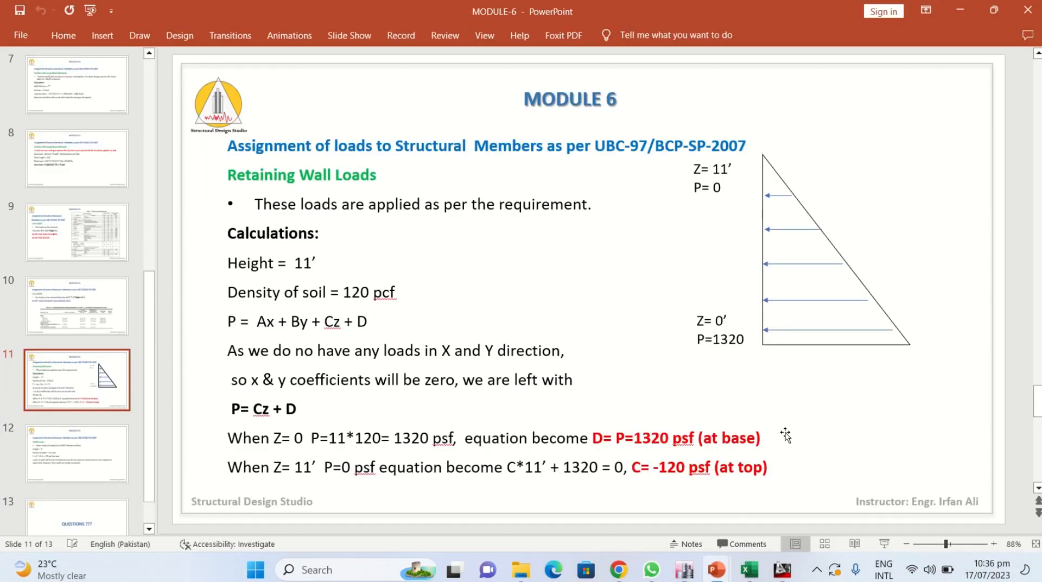
pyautogui.scroll(-1, 785, 434)
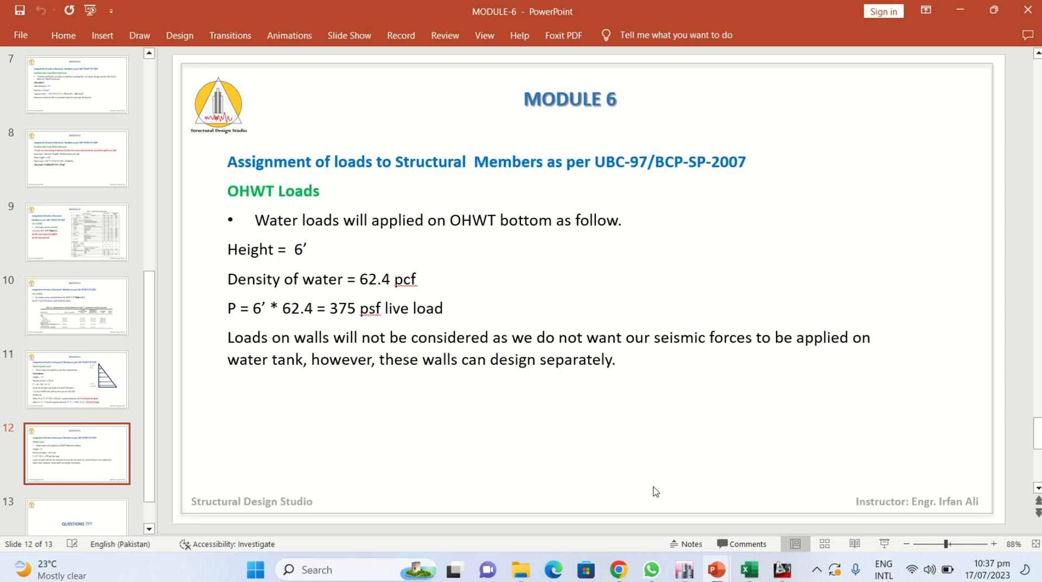
pyautogui.moveTo(684, 569)
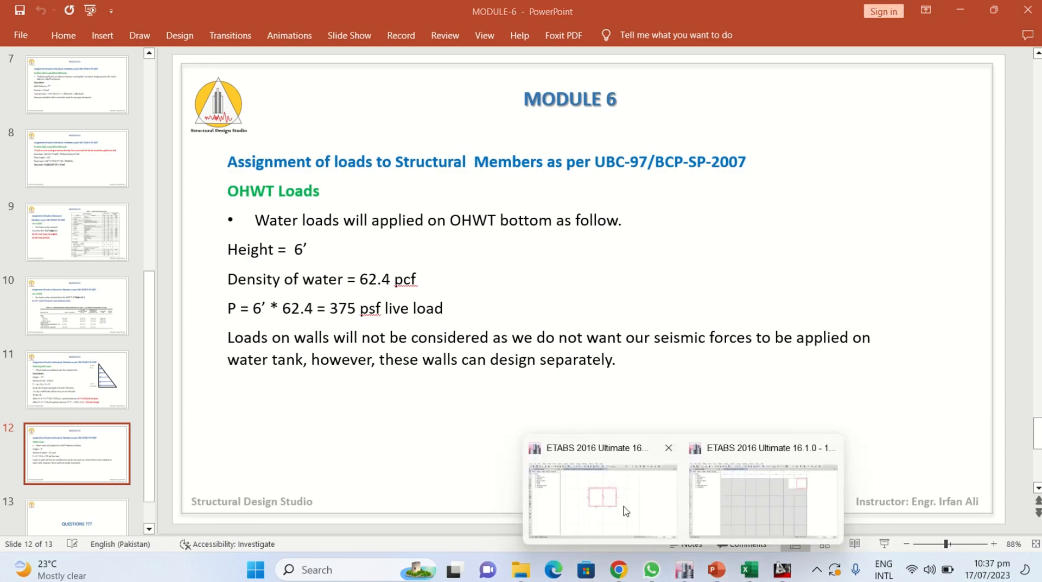
pyautogui.click(626, 511)
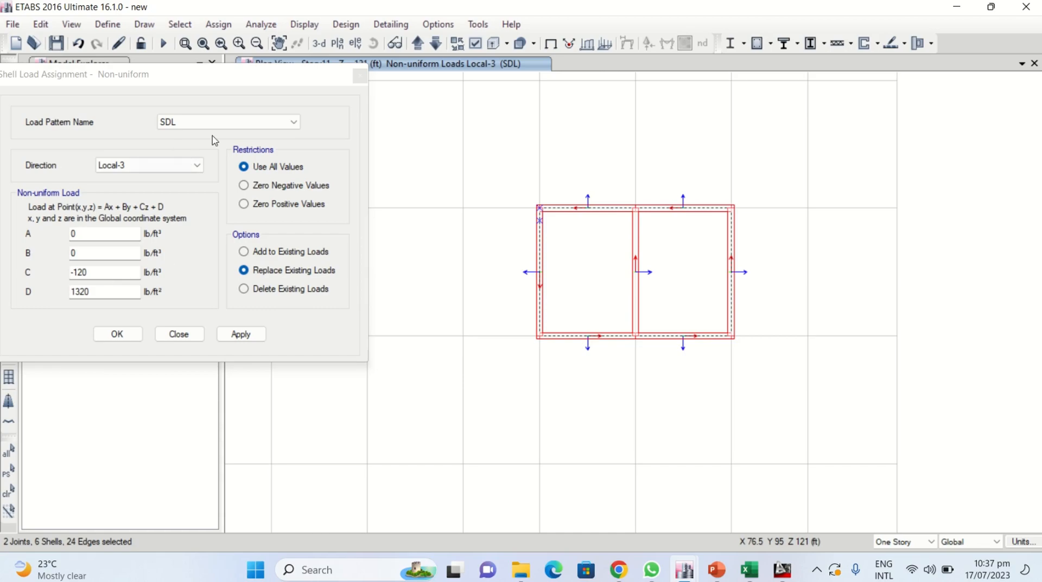
pyautogui.click(360, 75)
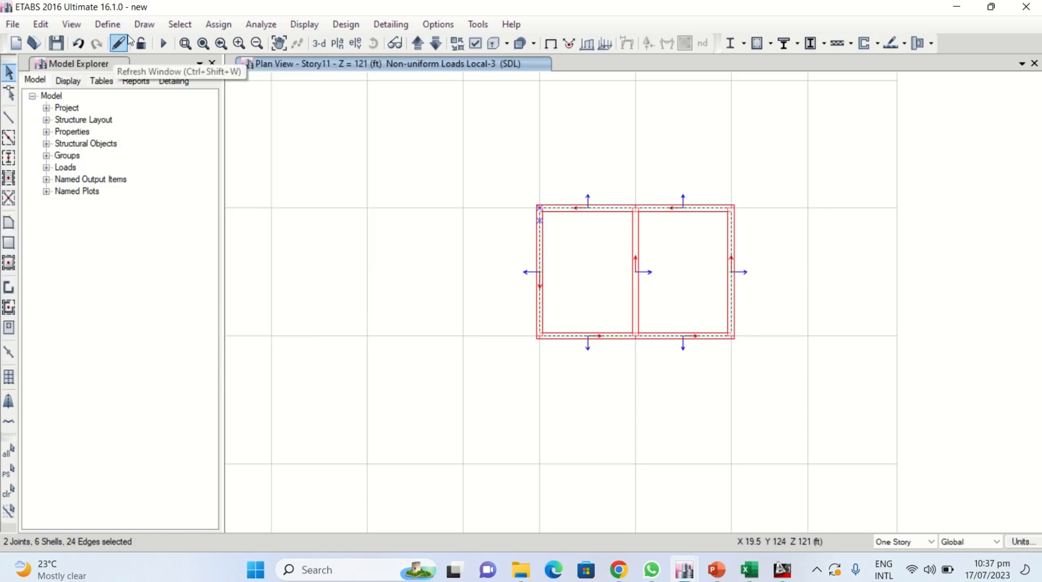
# - Switch to the 3-D view around the water tank and restore the display of floors, beams and columns
pyautogui.click(318, 43)
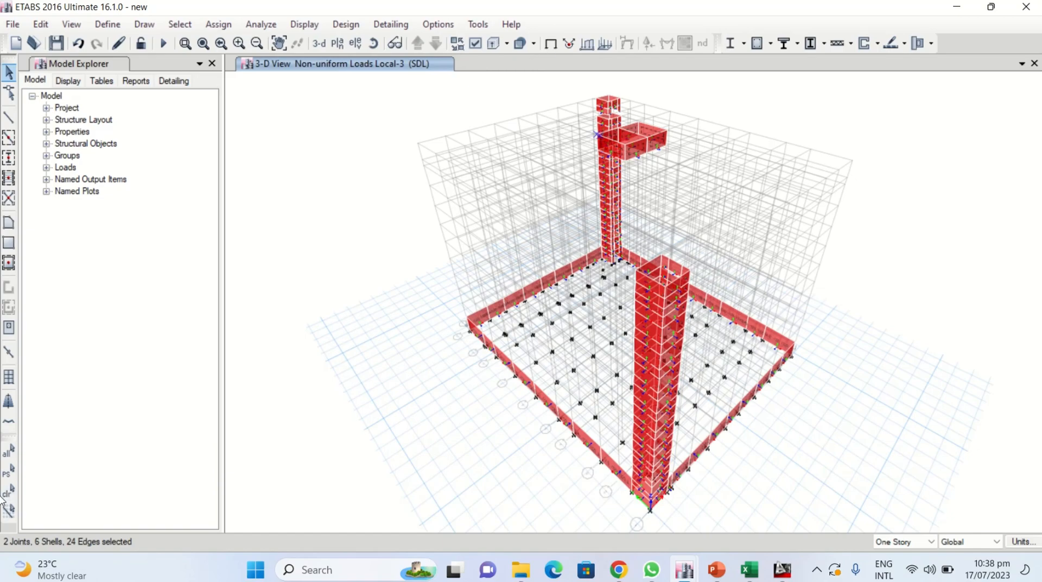
pyautogui.scroll(5, 654, 140)
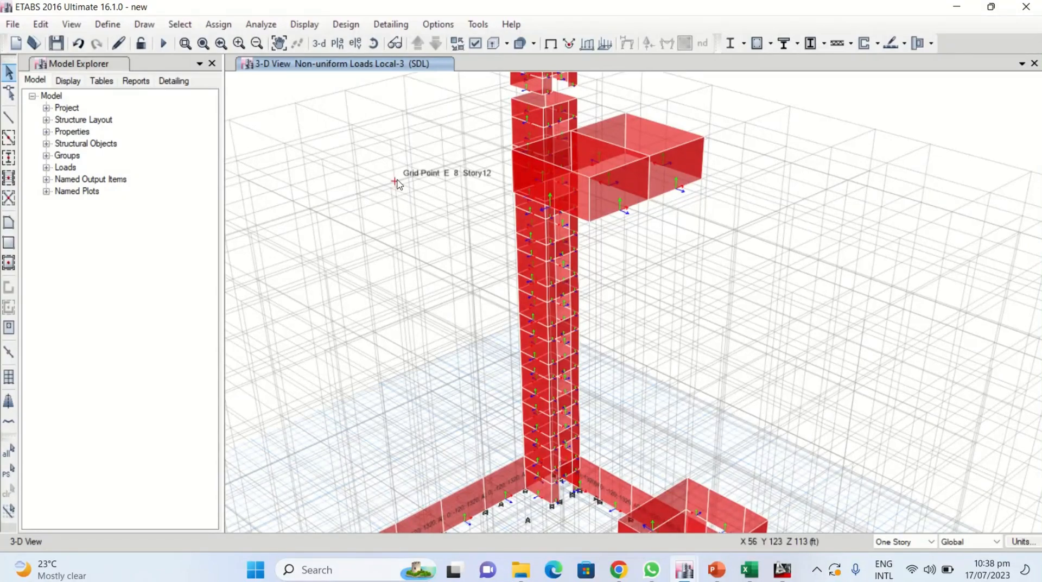
pyautogui.click(474, 45)
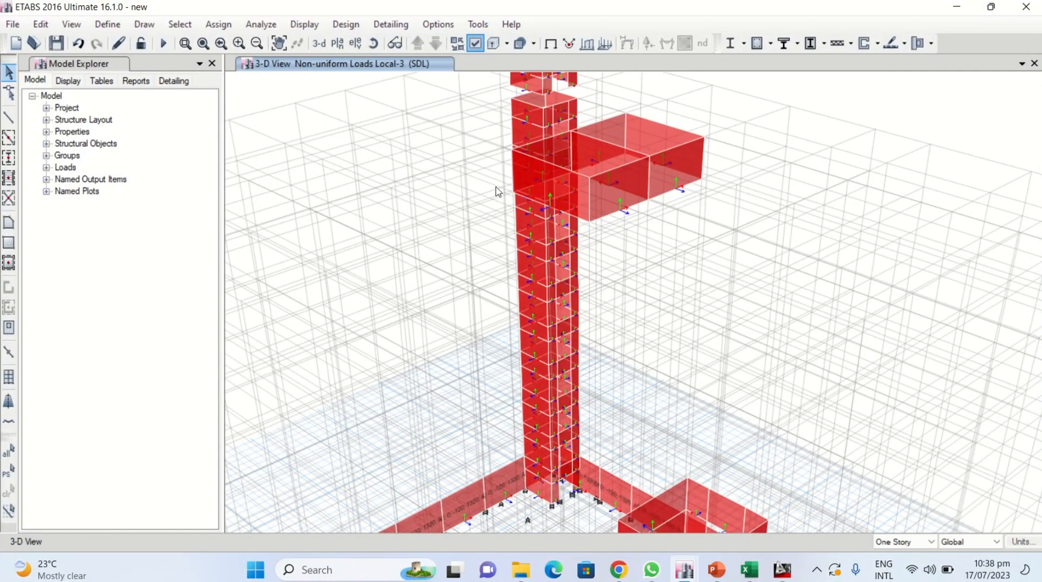
pyautogui.click(417, 246)
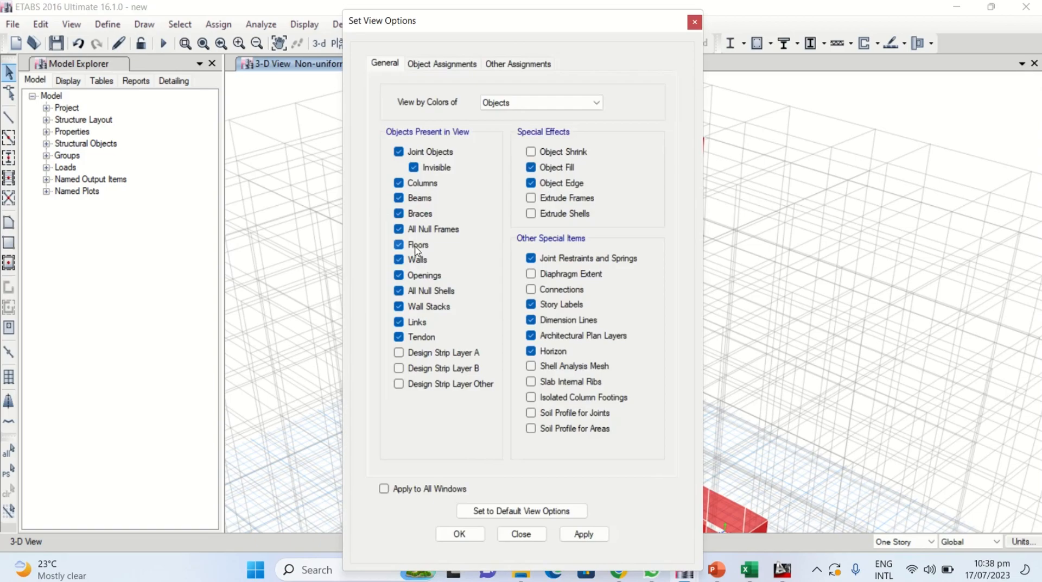
pyautogui.click(461, 534)
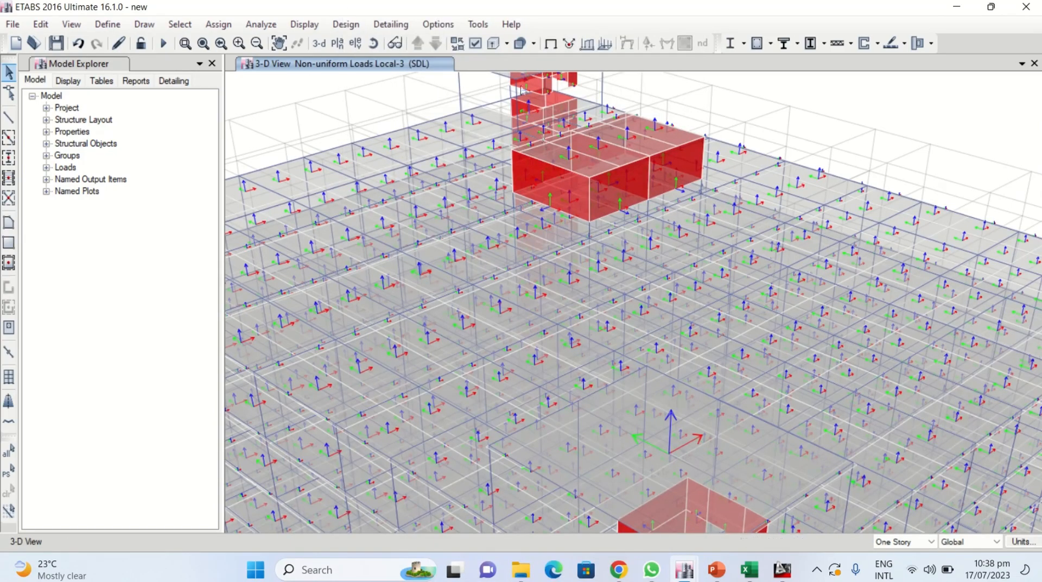
# - Turn off the shell local axes display in the 3-D view
pyautogui.click(476, 44)
pyautogui.click(442, 63)
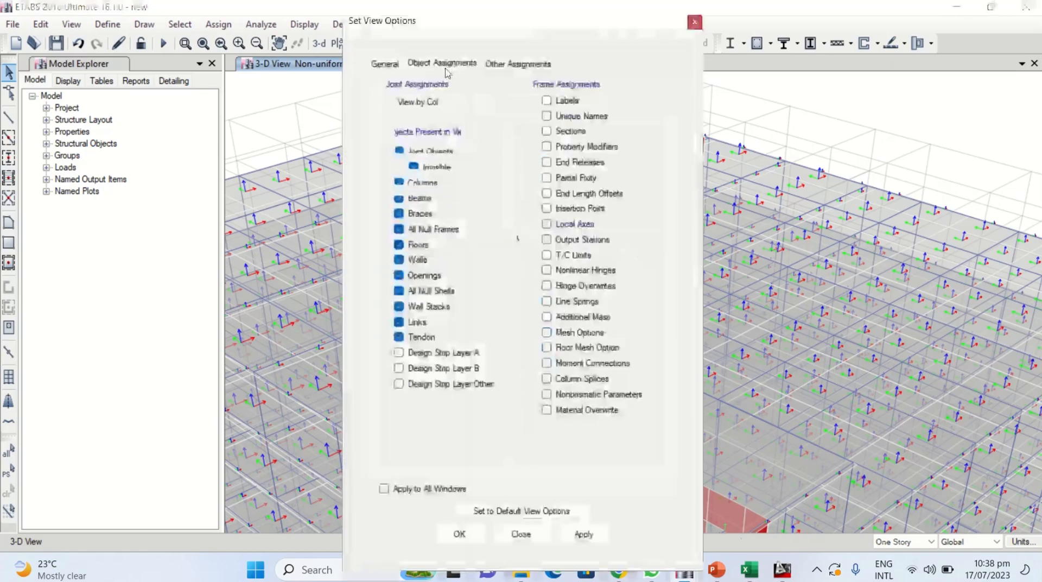
pyautogui.click(401, 278)
pyautogui.click(416, 280)
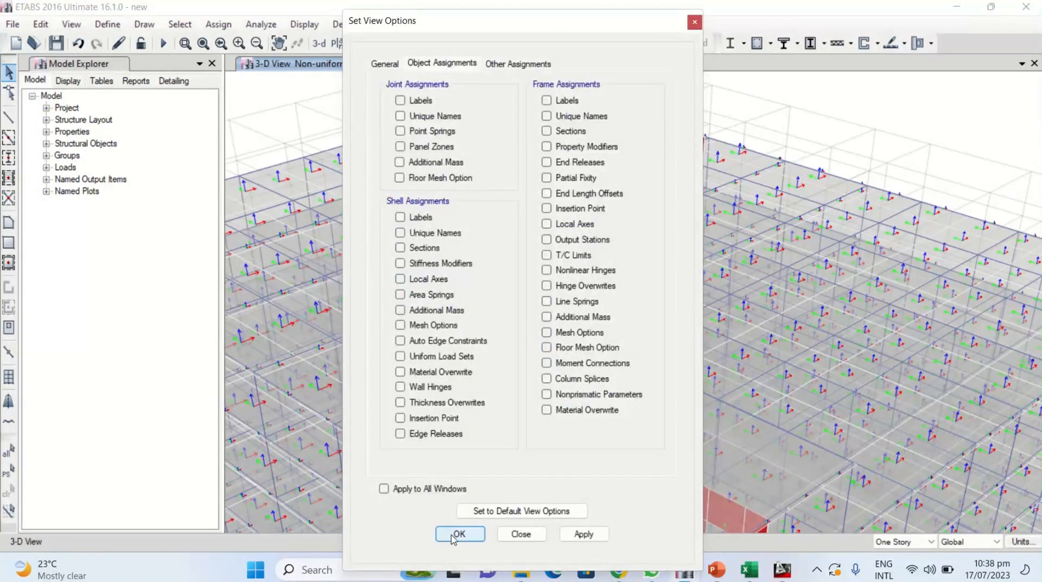
pyautogui.click(459, 534)
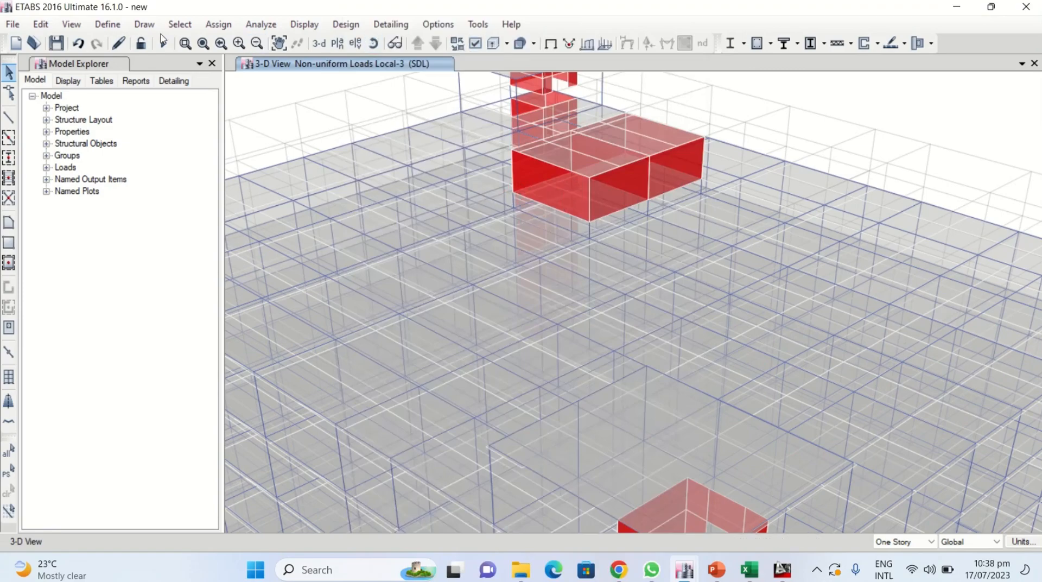
# - Limit the building view's story range to Story11 as both top and bottom story, isolating the tank
pyautogui.click(71, 23)
pyautogui.click(130, 90)
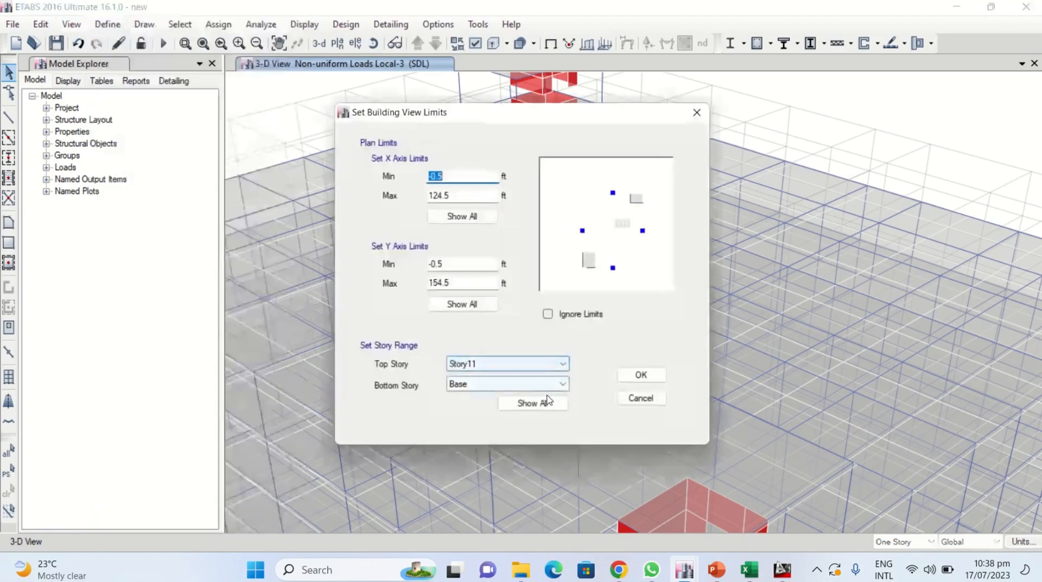
pyautogui.click(512, 384)
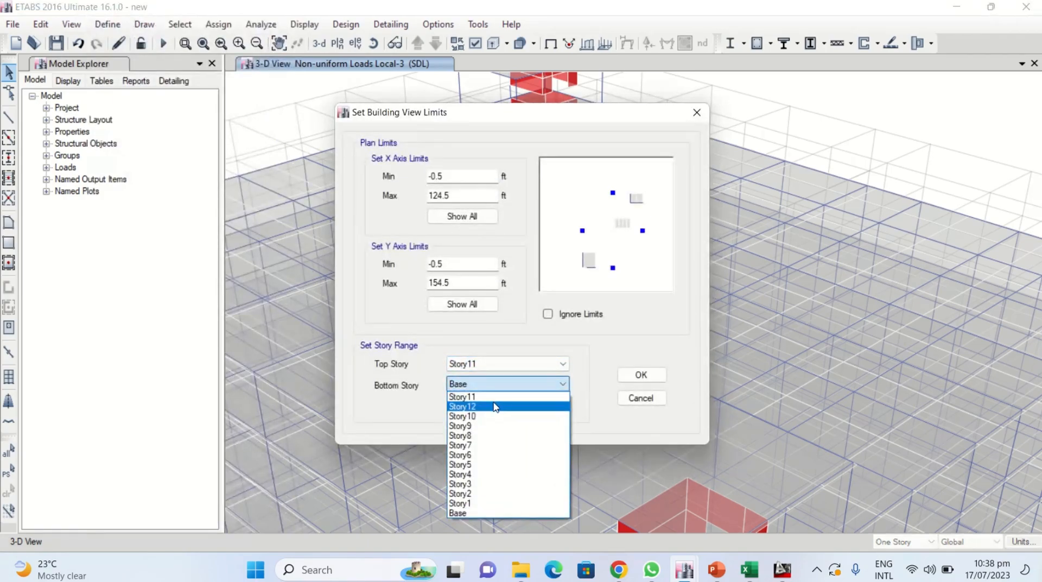
pyautogui.click(495, 396)
pyautogui.click(632, 377)
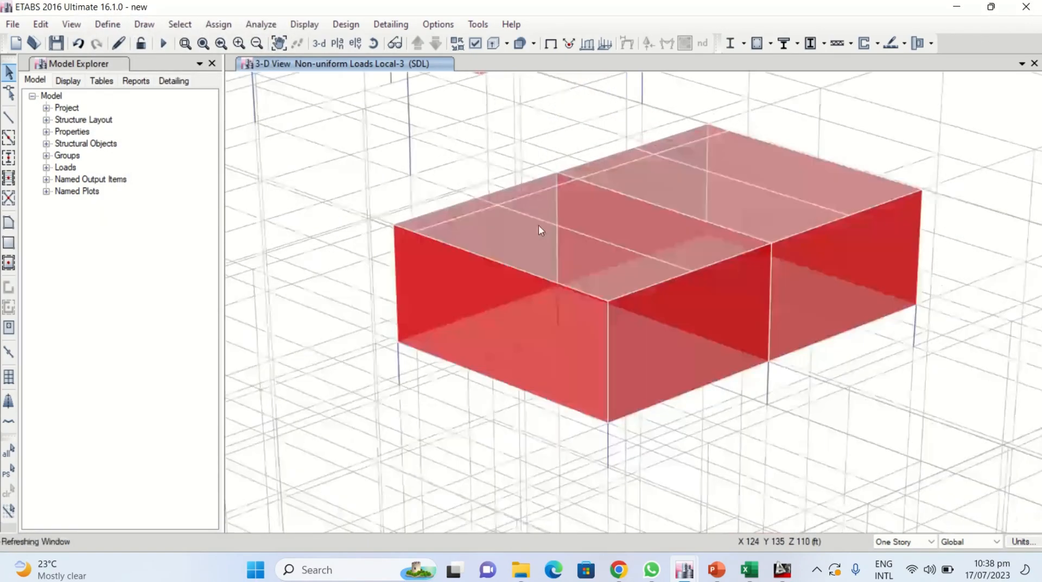
# - Clear the load display and show the water tank with extruded frames and shells
pyautogui.click(492, 44)
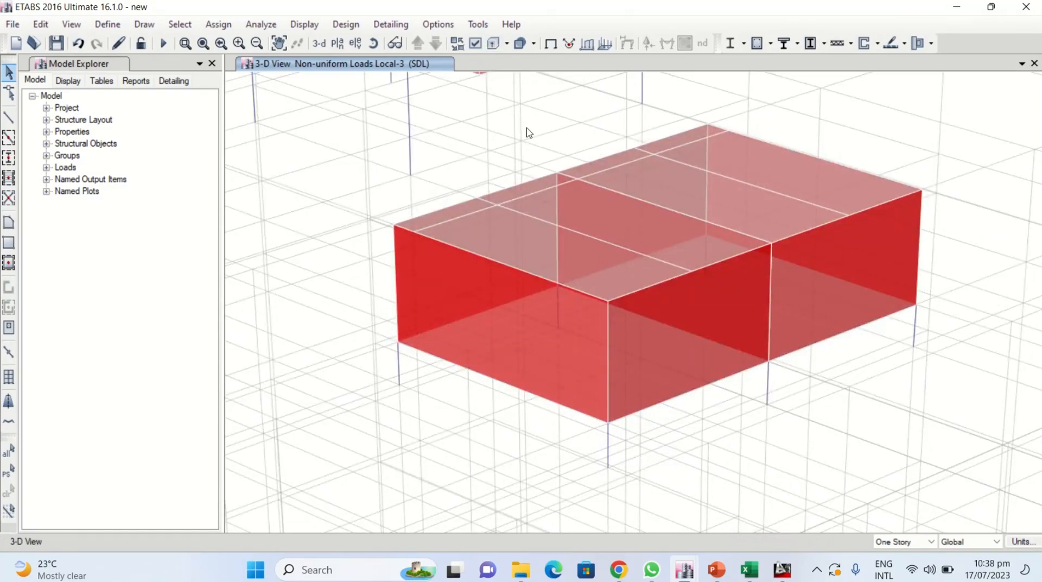
pyautogui.click(550, 43)
pyautogui.click(491, 46)
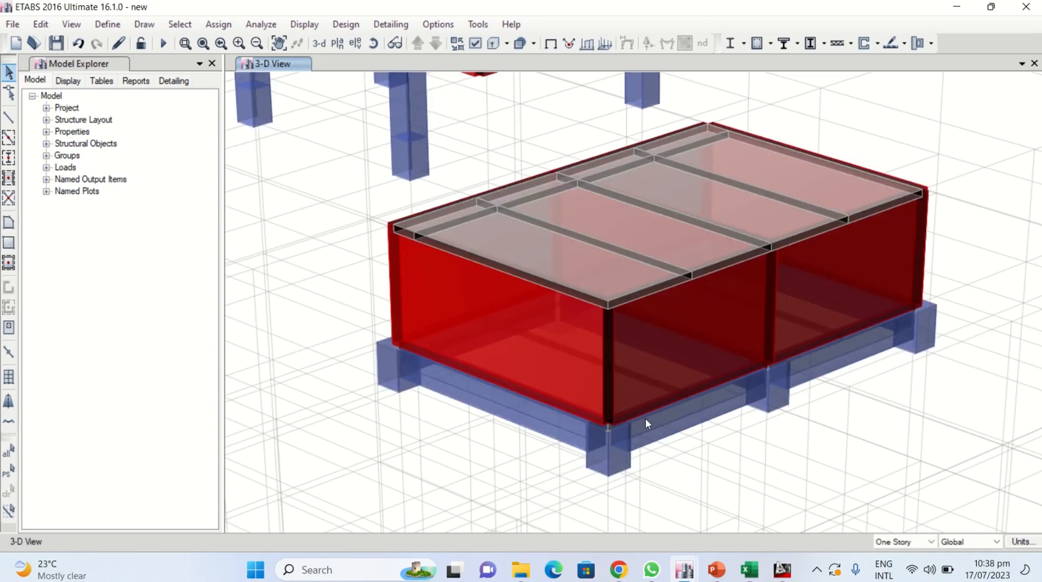
pyautogui.moveTo(646, 418); pyautogui.dragTo(597, 373, button='middle')
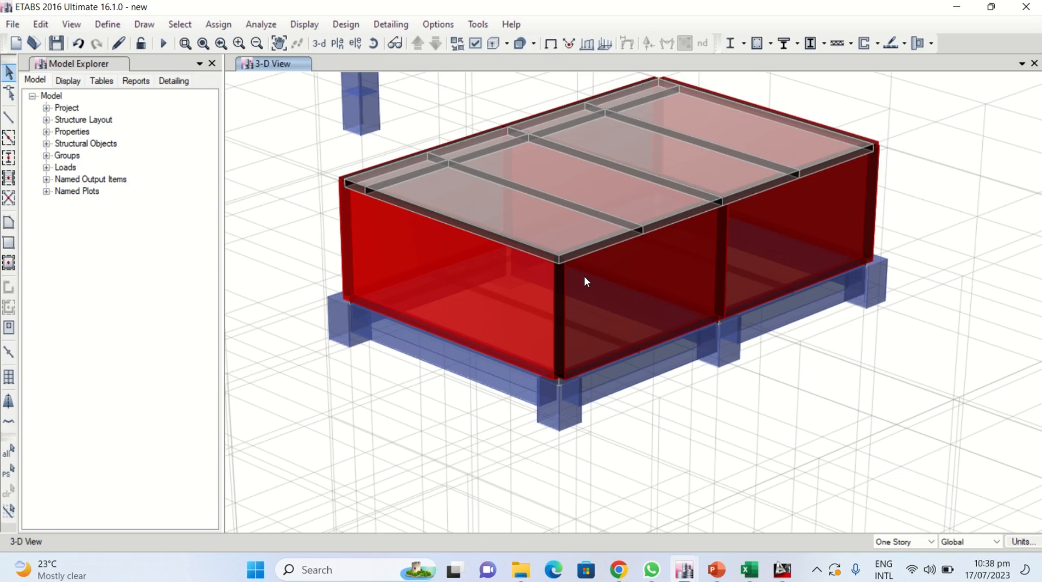
# - Examine the tank's base and surroundings in the extruded 3-D view, selecting and then deselecting one shell
pyautogui.click(508, 279)
pyautogui.click(507, 271)
pyautogui.click(438, 285)
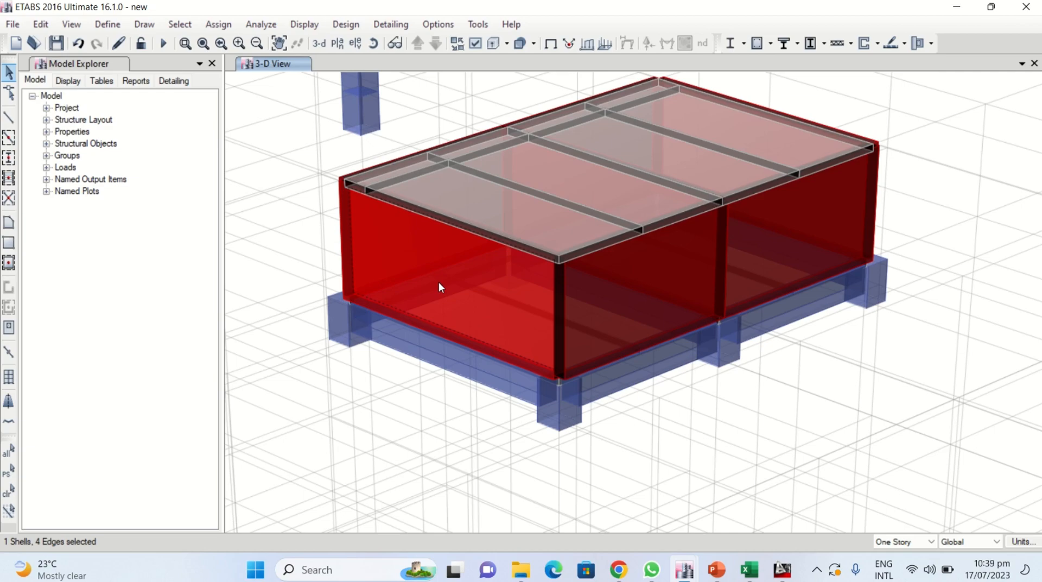
pyautogui.scroll(-5, 445, 292)
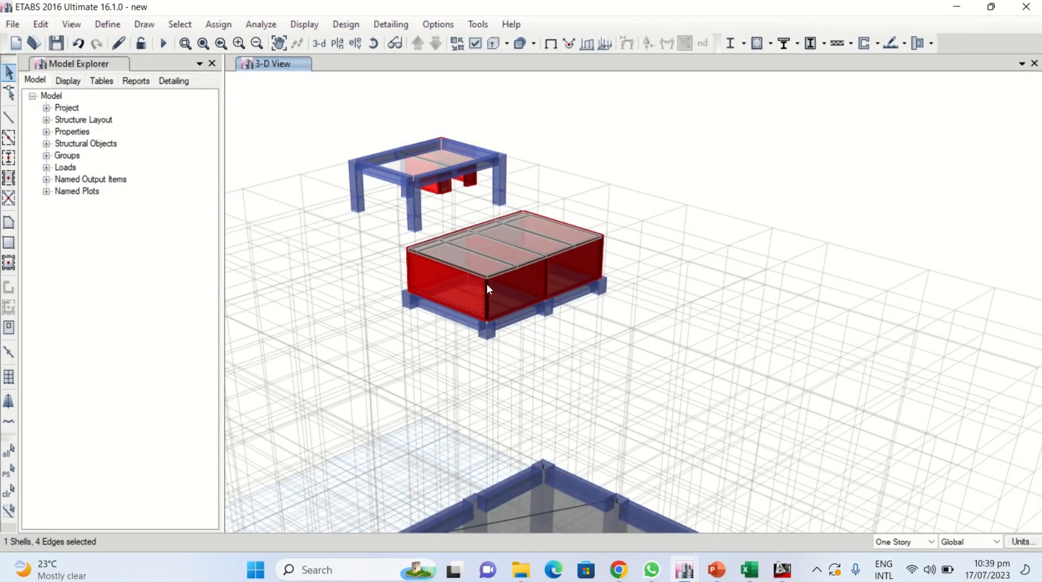
pyautogui.scroll(4, 448, 272)
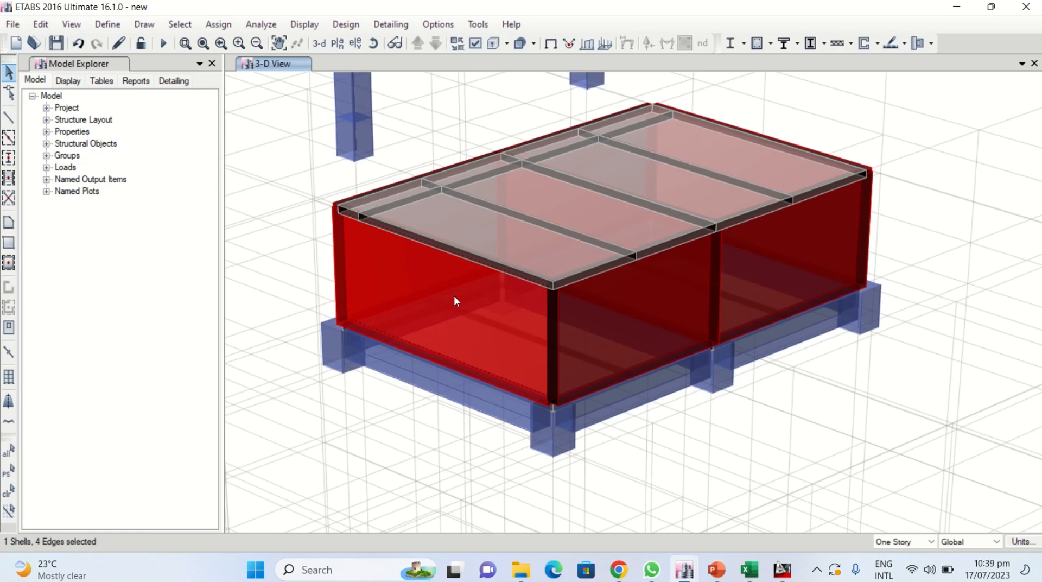
pyautogui.click(454, 296)
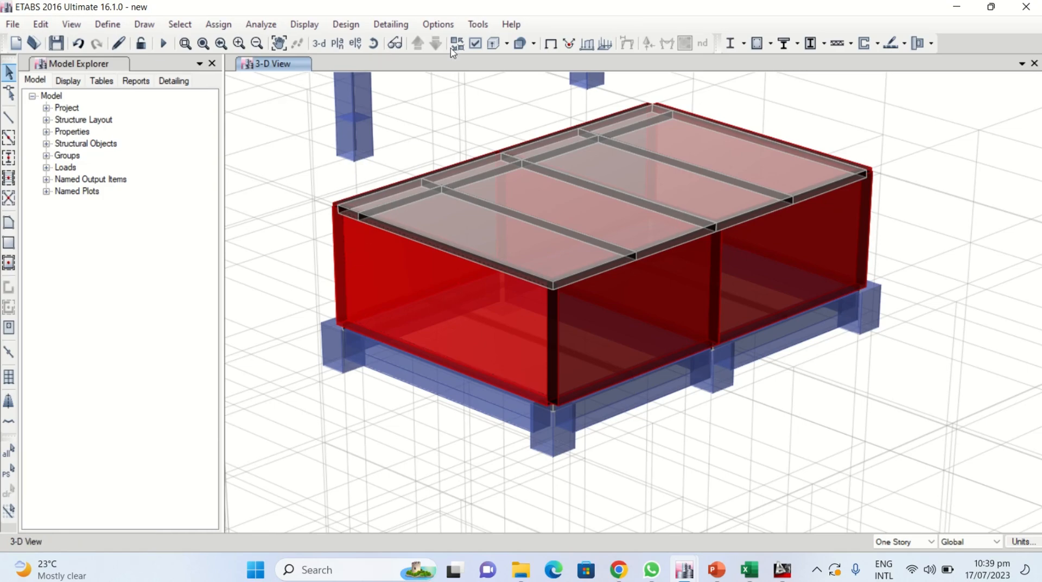
# - Turn off the extruded display and open the Story12 plan view showing the tank's bottom slab
pyautogui.click(550, 46)
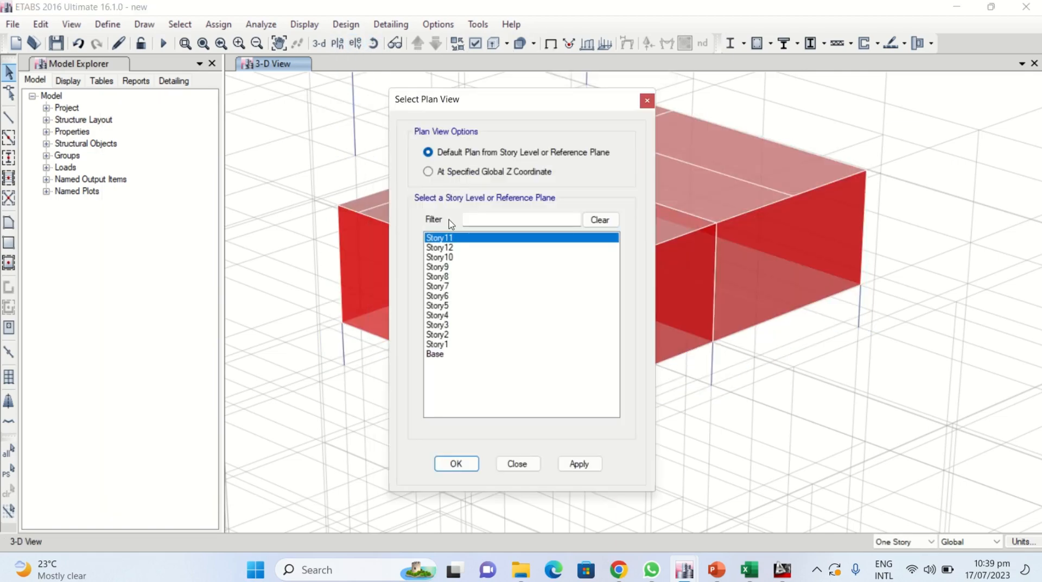
pyautogui.click(450, 247)
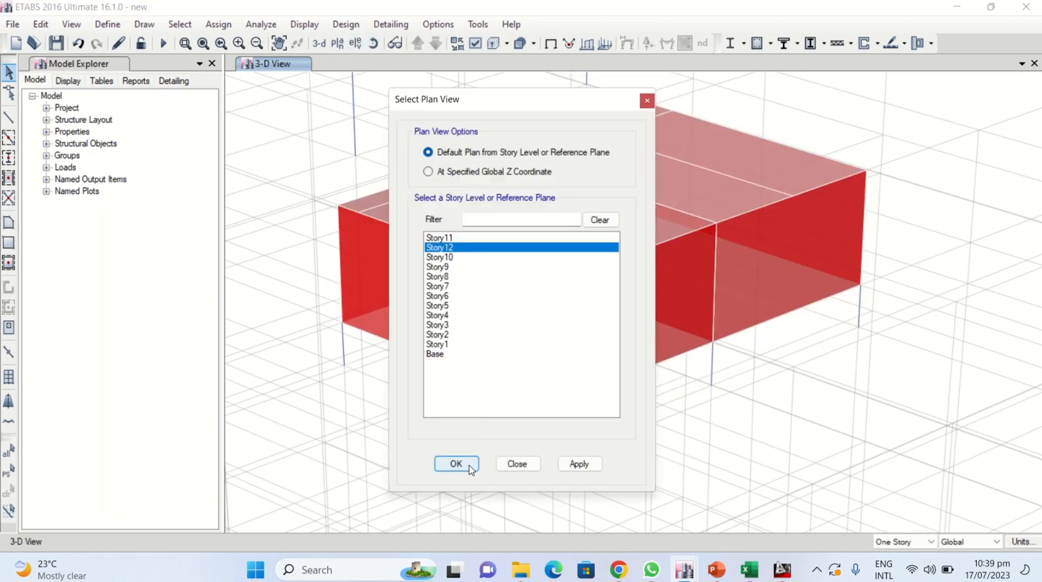
pyautogui.click(465, 463)
pyautogui.click(744, 312)
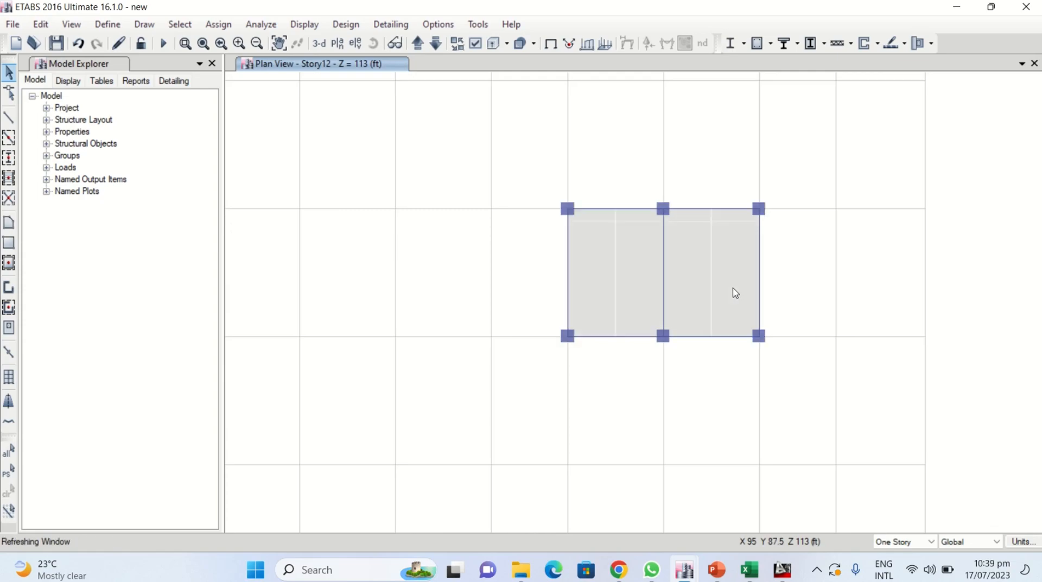
# - Select all of the tank's bottom slab shells in the Story12 plan and open the uniform shell load assignment
pyautogui.moveTo(724, 216); pyautogui.dragTo(698, 254)
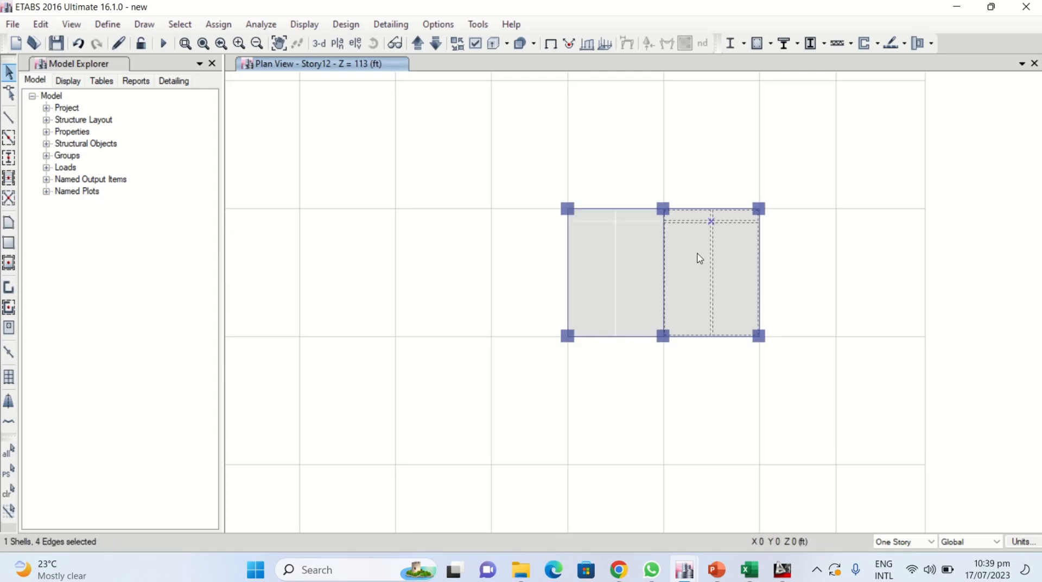
pyautogui.moveTo(642, 218); pyautogui.dragTo(594, 283)
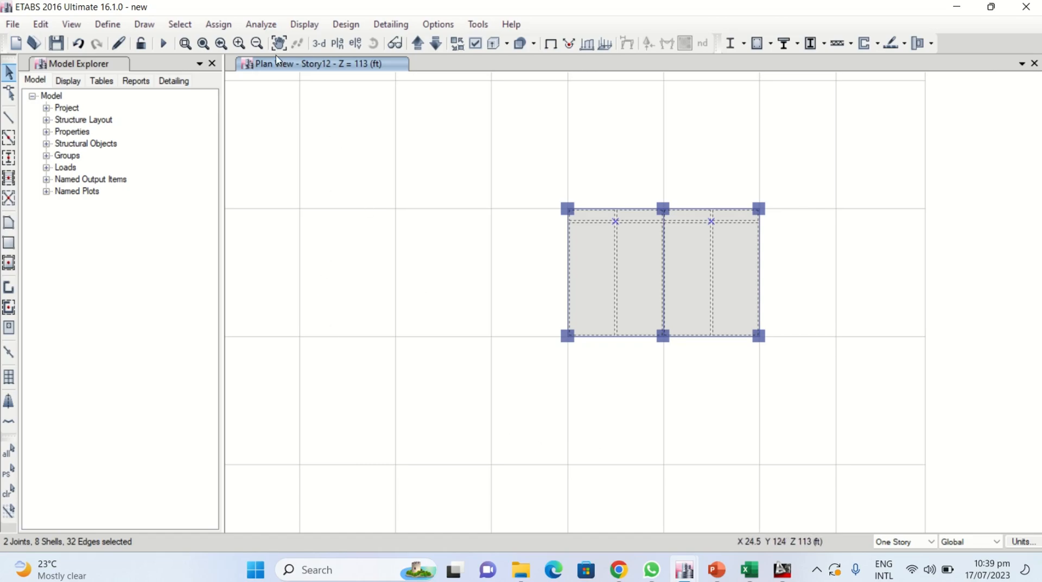
pyautogui.click(218, 24)
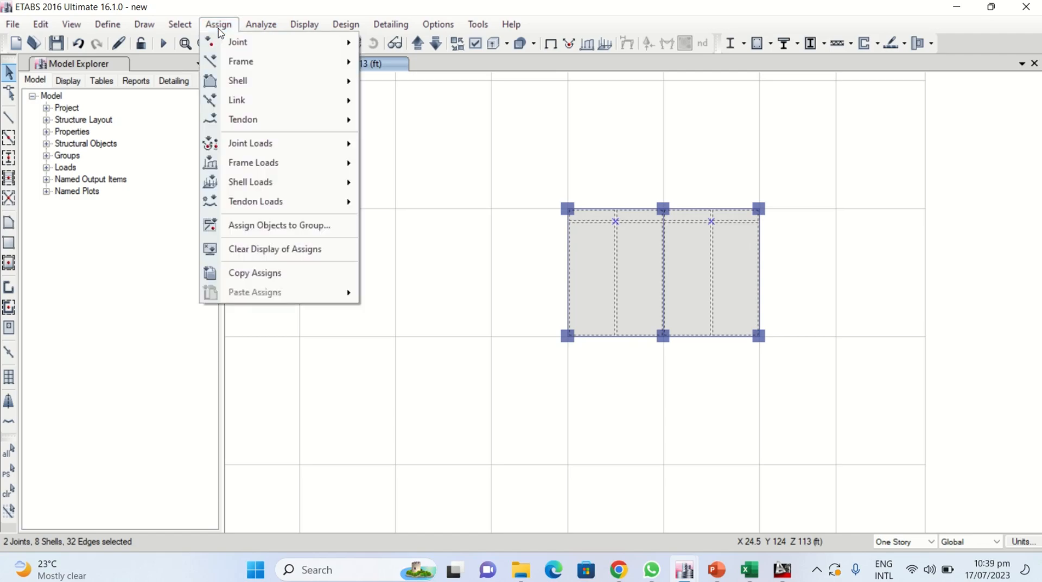
pyautogui.moveTo(261, 182)
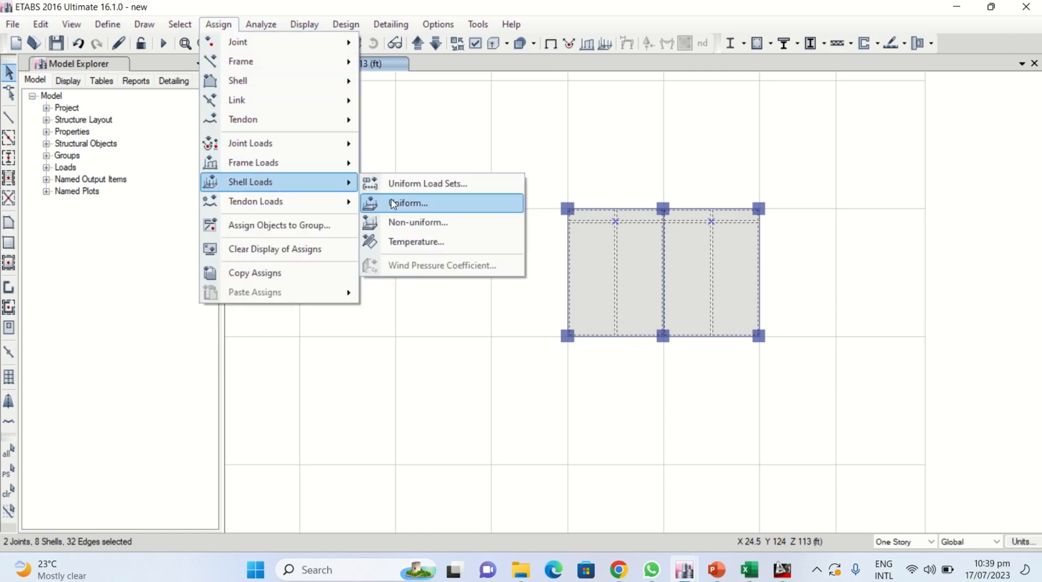
pyautogui.click(415, 208)
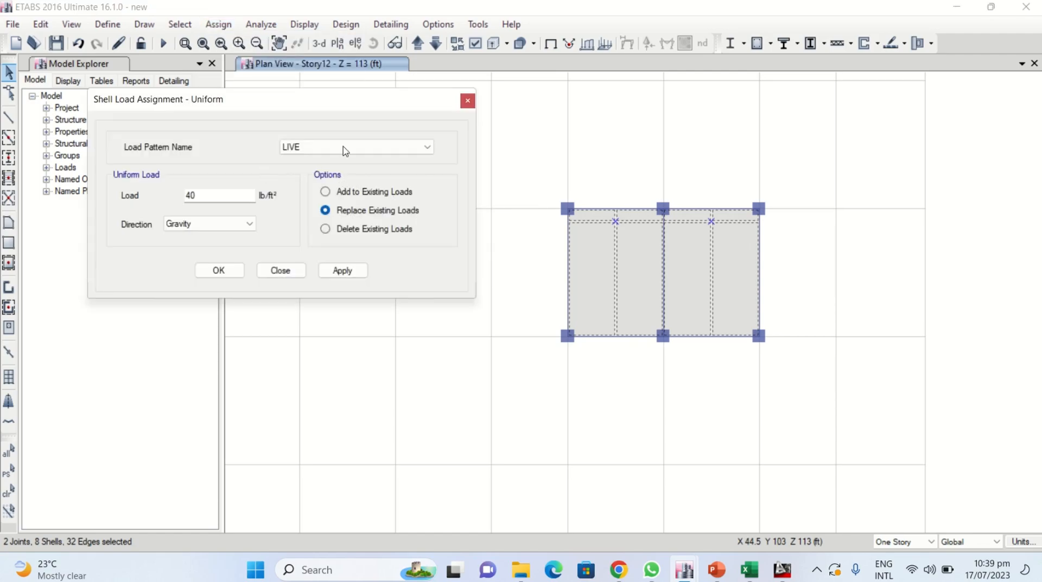
pyautogui.moveTo(340, 95); pyautogui.dragTo(311, 71)
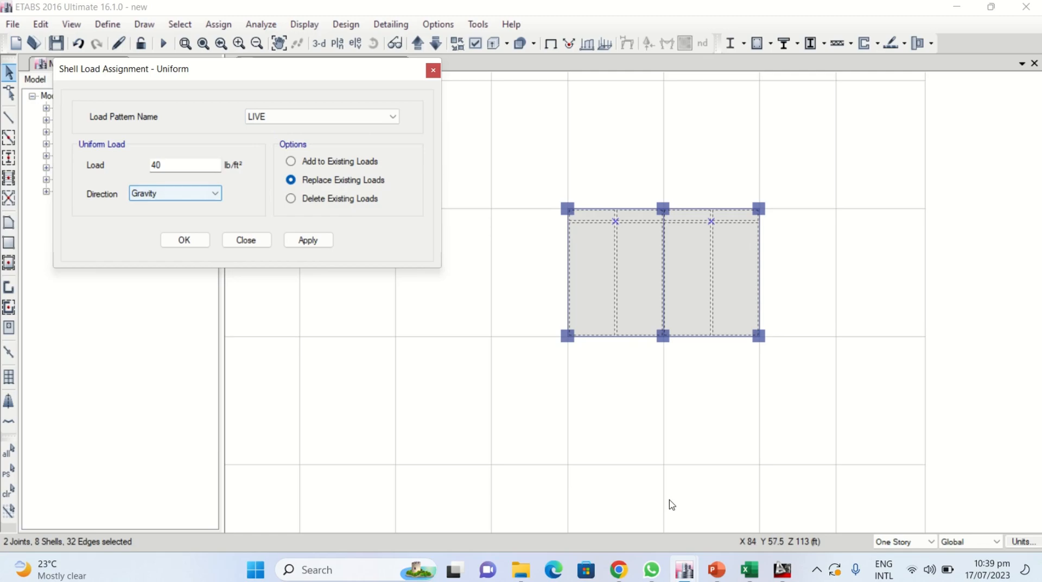
# - Check the water load calculation on the OHWT Loads slide in PowerPoint and return to the ETABS model
pyautogui.click(724, 569)
pyautogui.click(642, 509)
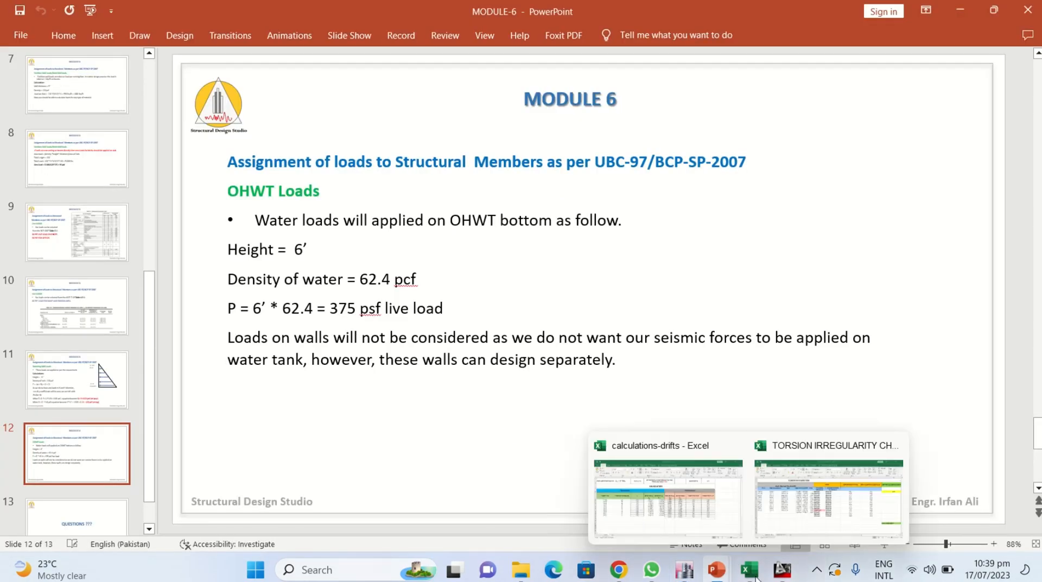
pyautogui.moveTo(711, 567)
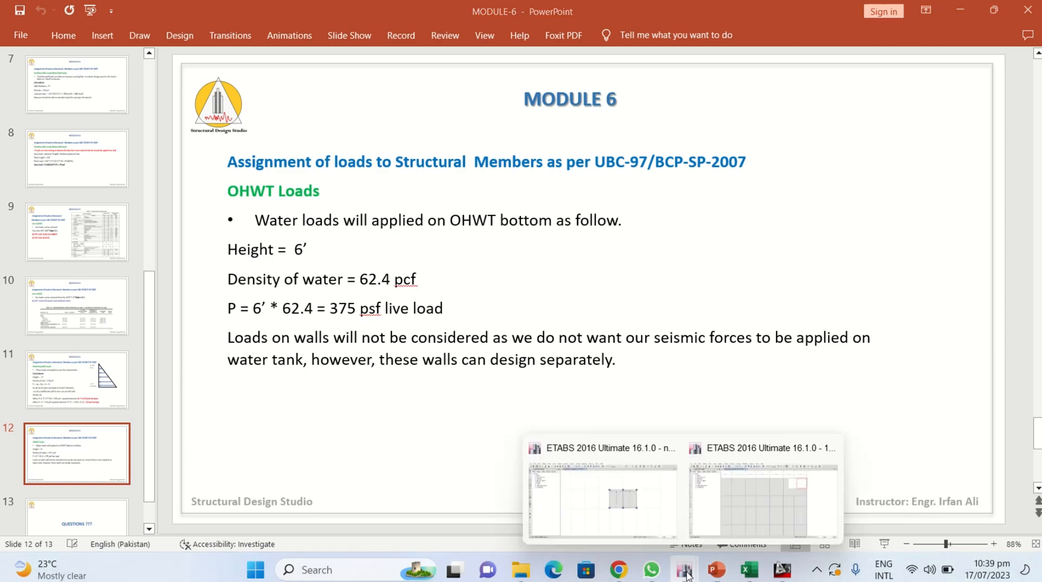
pyautogui.click(559, 443)
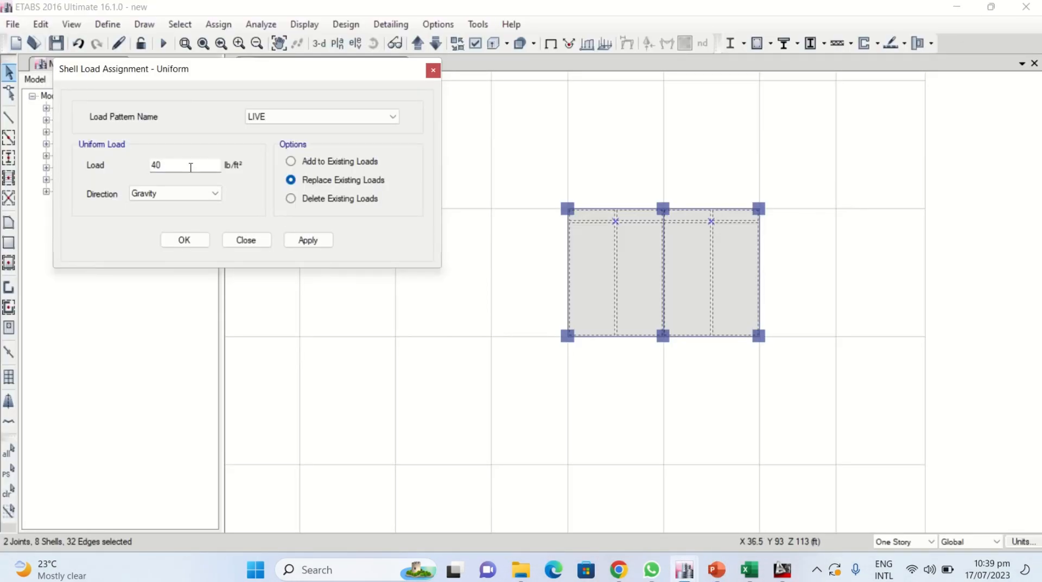
# - Assign a uniform LIVE load of 375 lb/ft² in the gravity direction to the selected slab shells, replacing existing loads
pyautogui.moveTo(190, 165); pyautogui.dragTo(133, 163)
pyautogui.write('375')
pyautogui.click(309, 241)
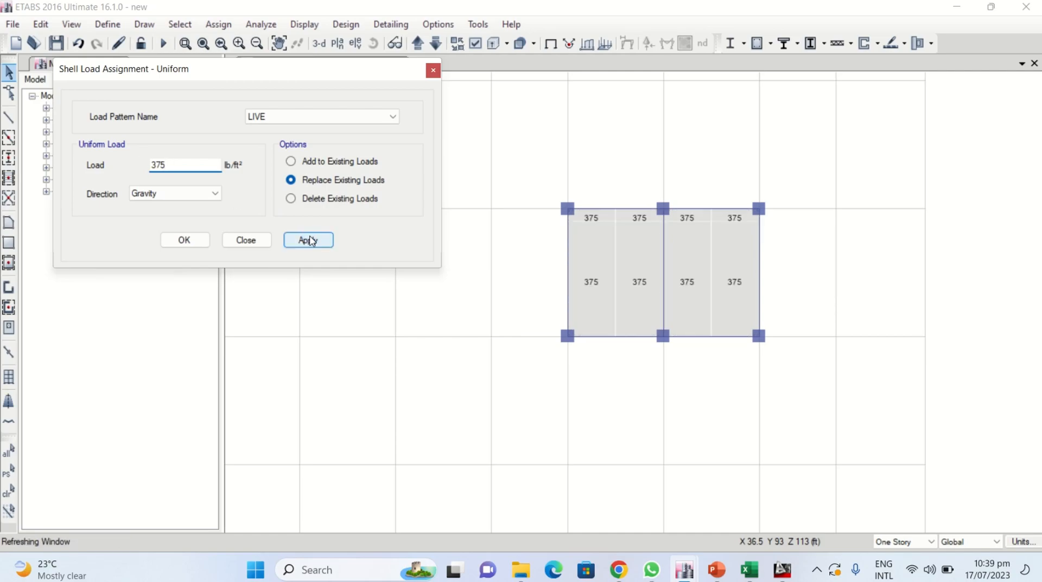
pyautogui.click(266, 242)
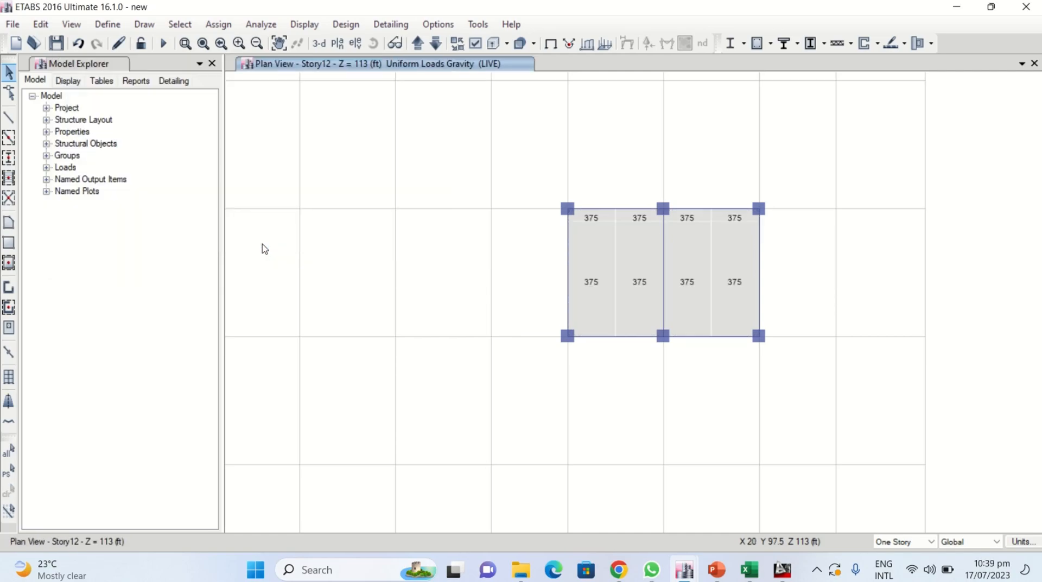
# - Save the model with the tank's water load assigned
pyautogui.click(338, 43)
pyautogui.click(643, 100)
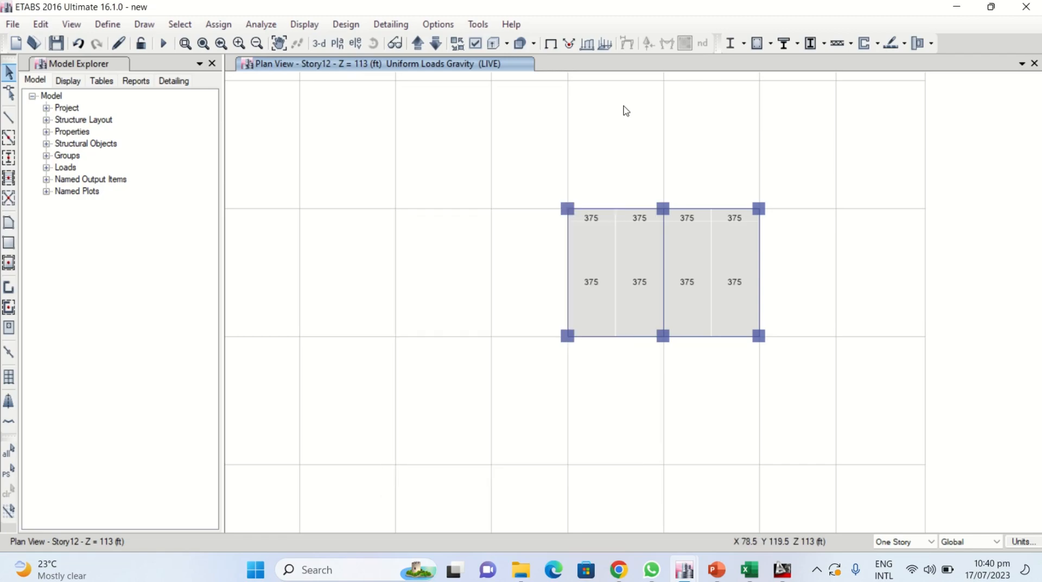
pyautogui.click(56, 43)
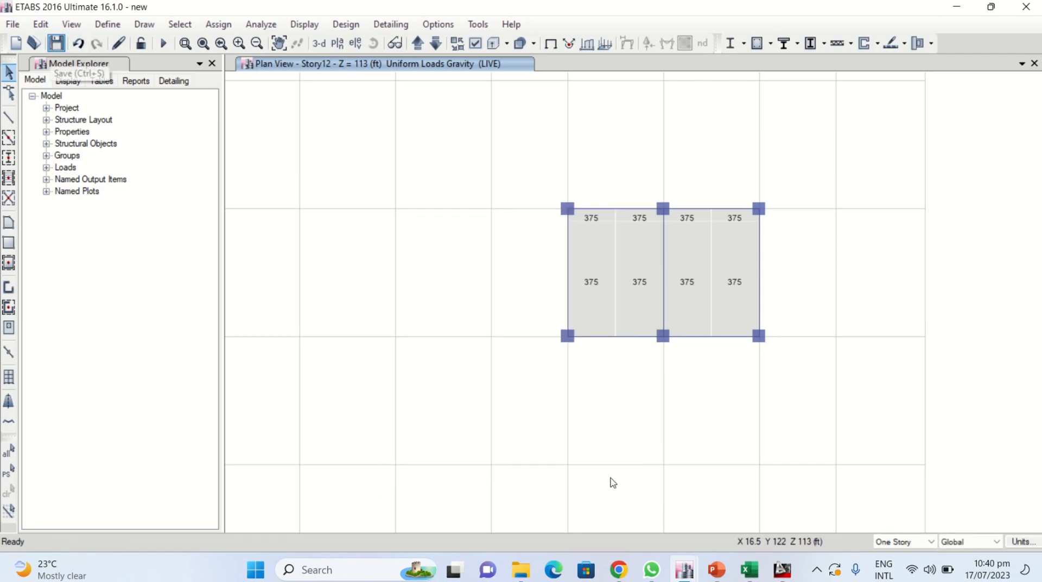
# - Review the Module 6 load assignment slides in PowerPoint, back to the live loads table, and return to ETABS
pyautogui.click(717, 569)
pyautogui.click(681, 526)
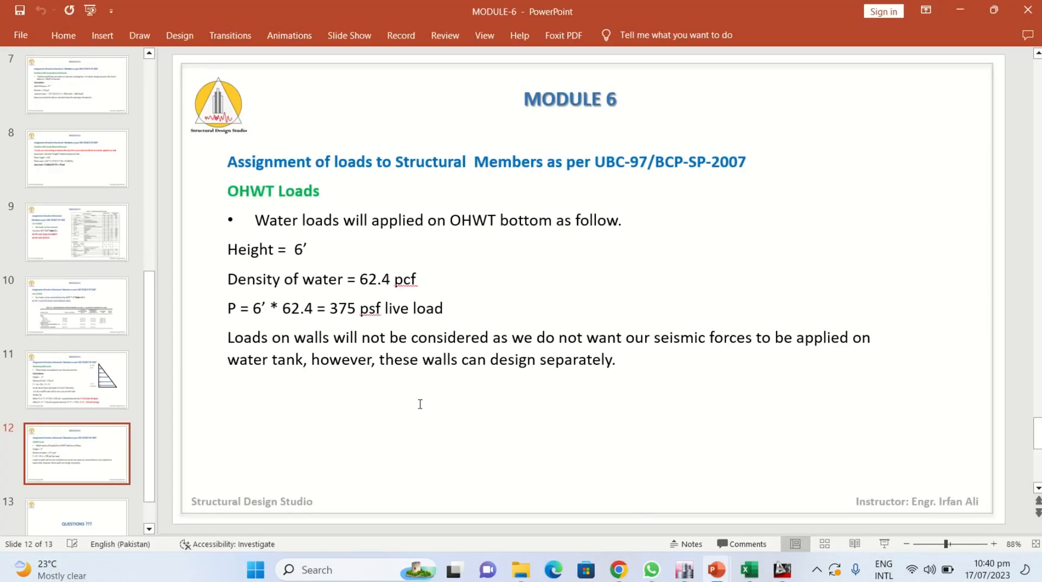
pyautogui.scroll(-1, 419, 404)
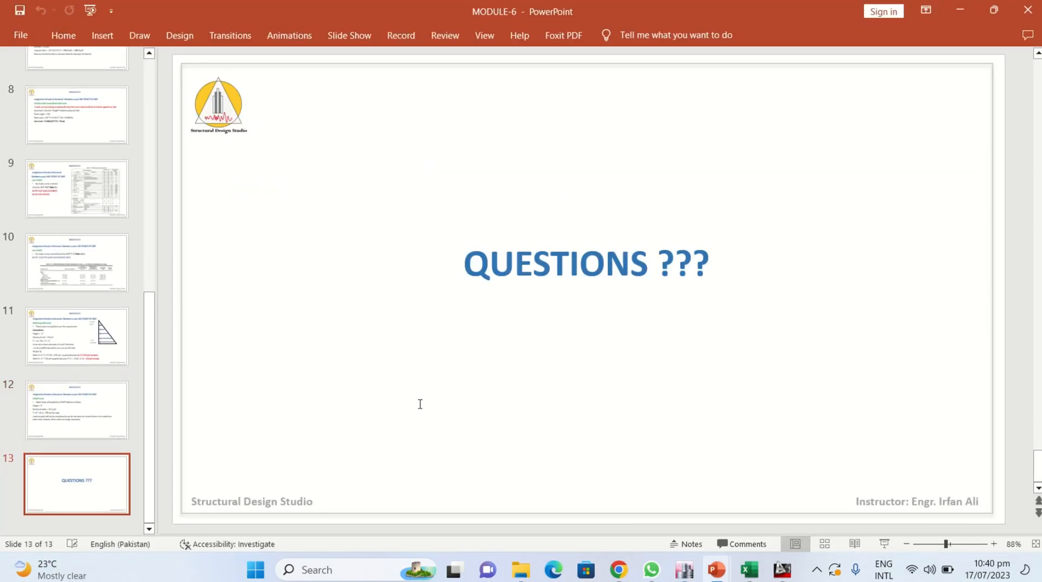
pyautogui.scroll(4, 419, 404)
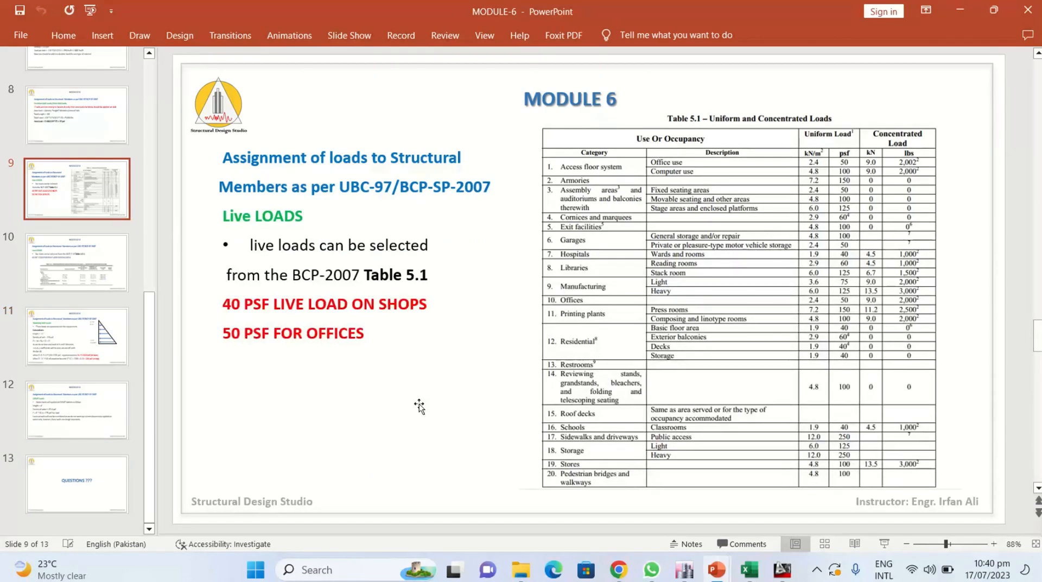
pyautogui.click(956, 8)
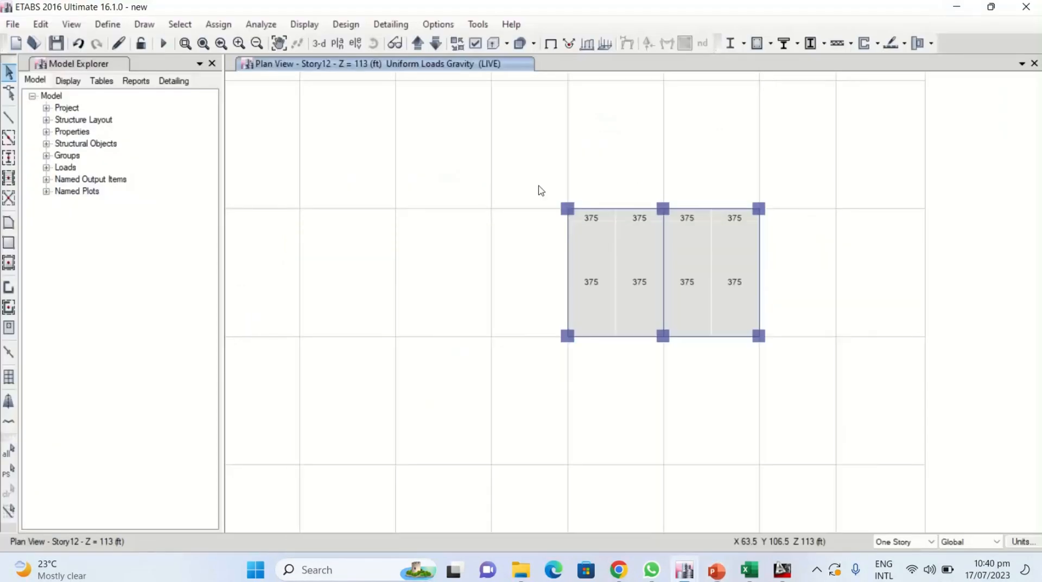